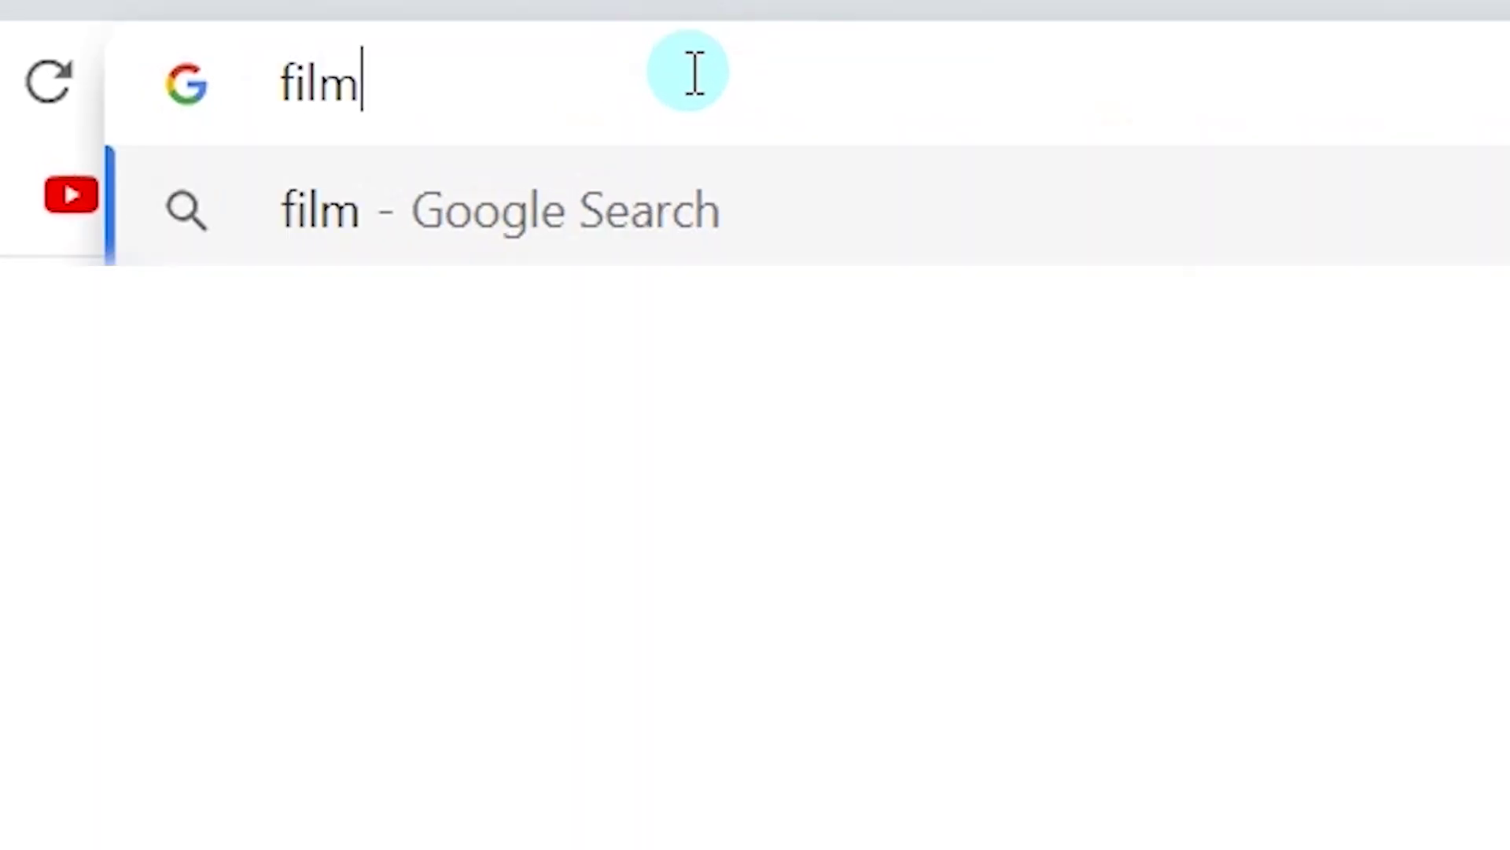
Step: Search for filmforth in Chrome, open the FilmForth website and hand off to the Microsoft Store
type("rth")
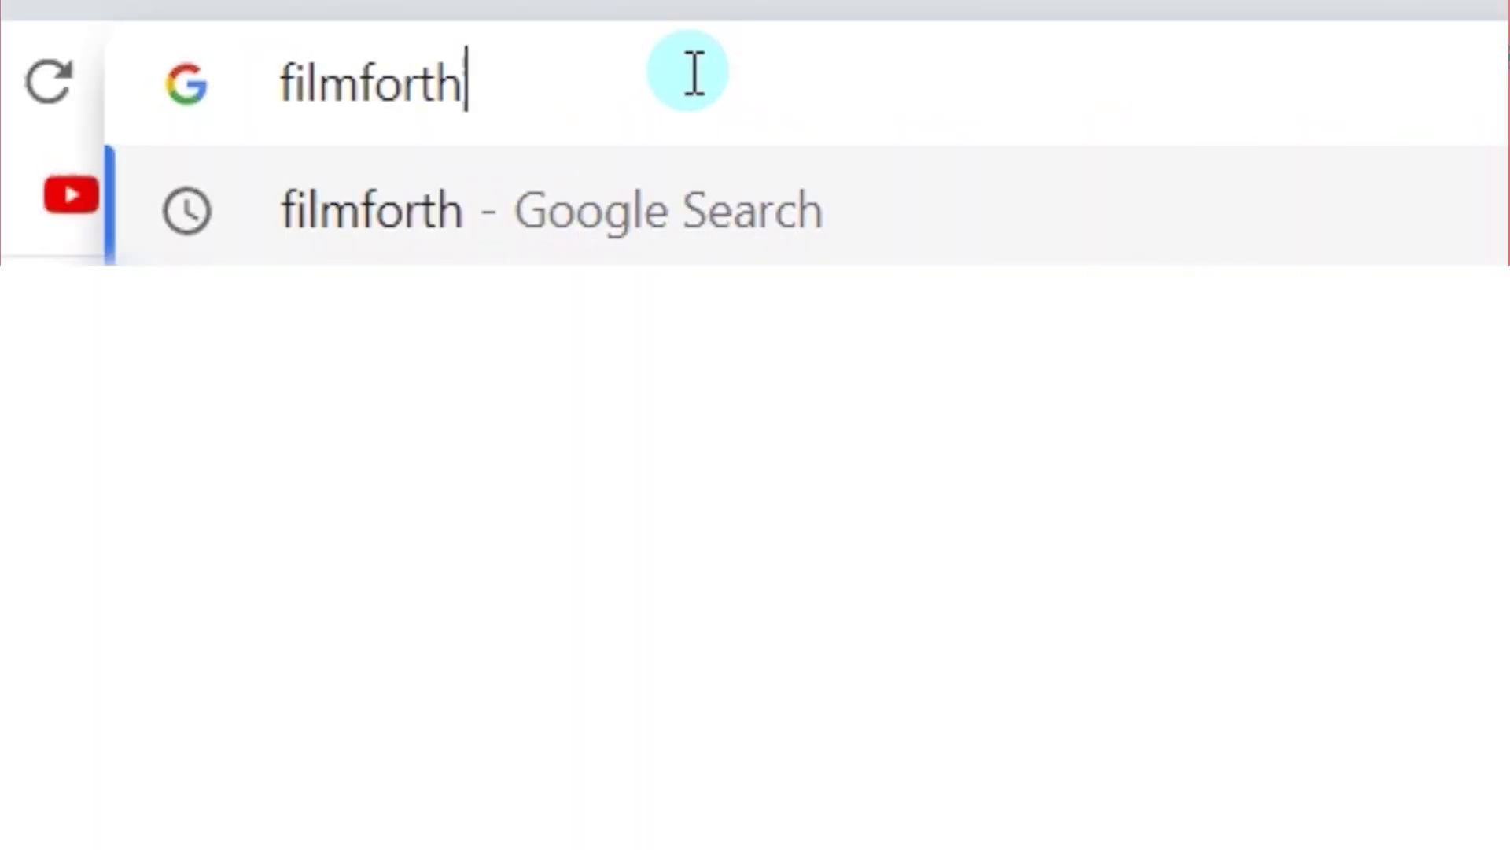
key("Return")
left_click(305, 236)
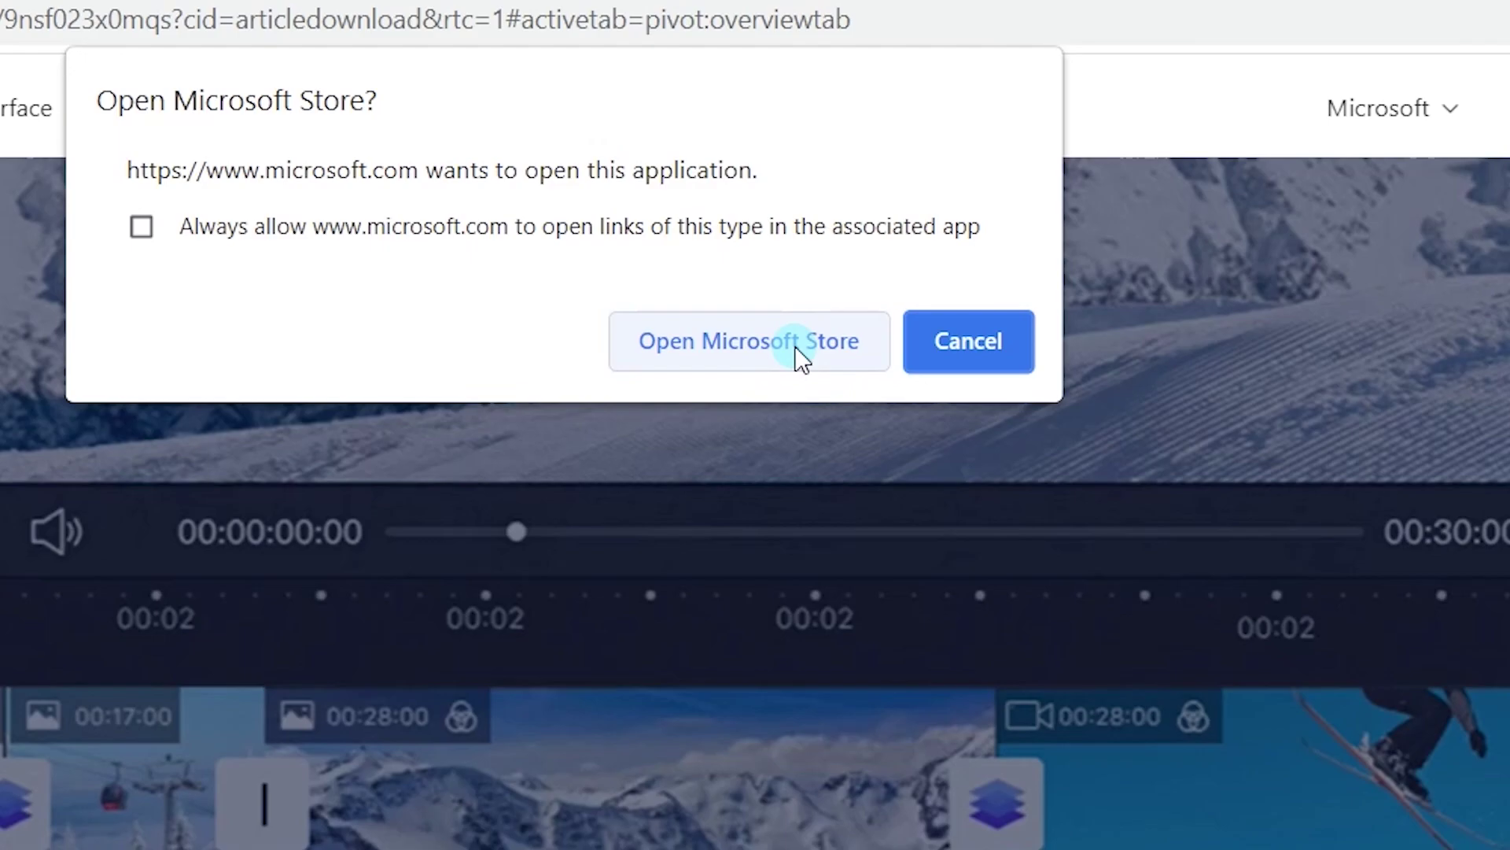
left_click(795, 346)
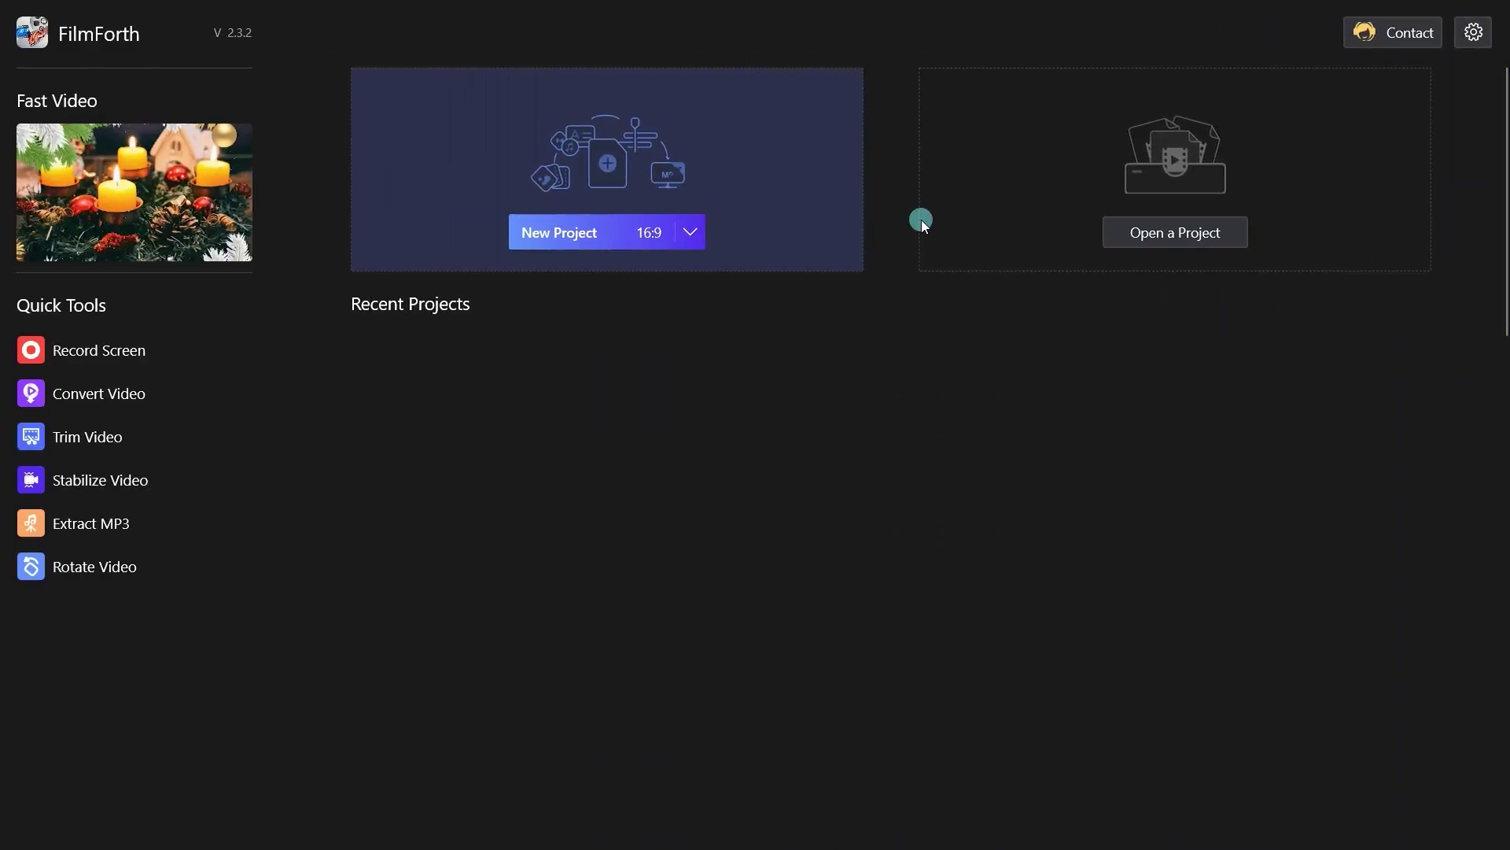
Step: Start a new 16:9 project on a black colour clip
left_click(634, 263)
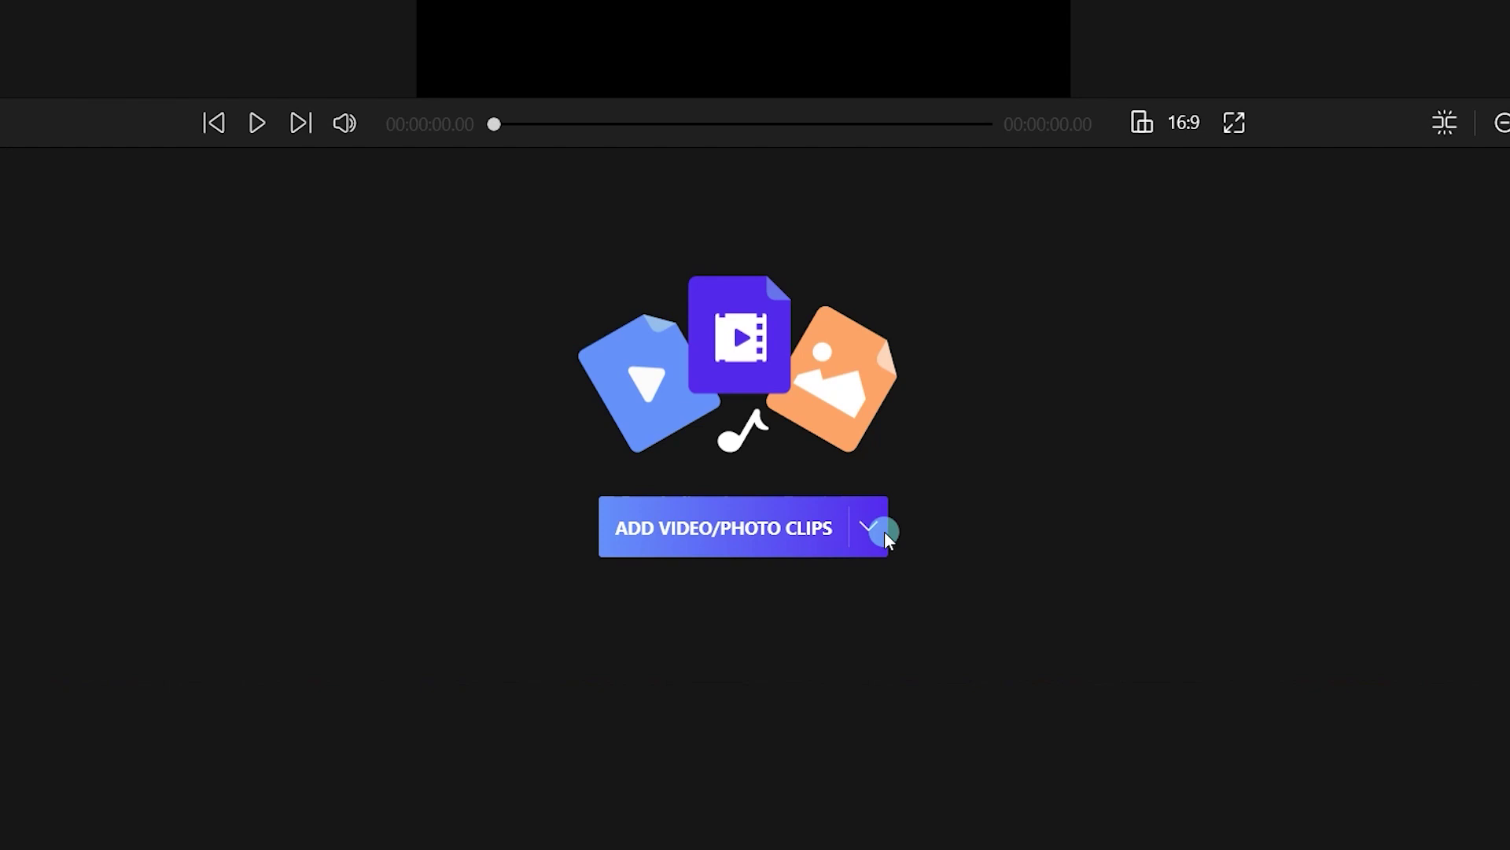
left_click(873, 538)
left_click(771, 586)
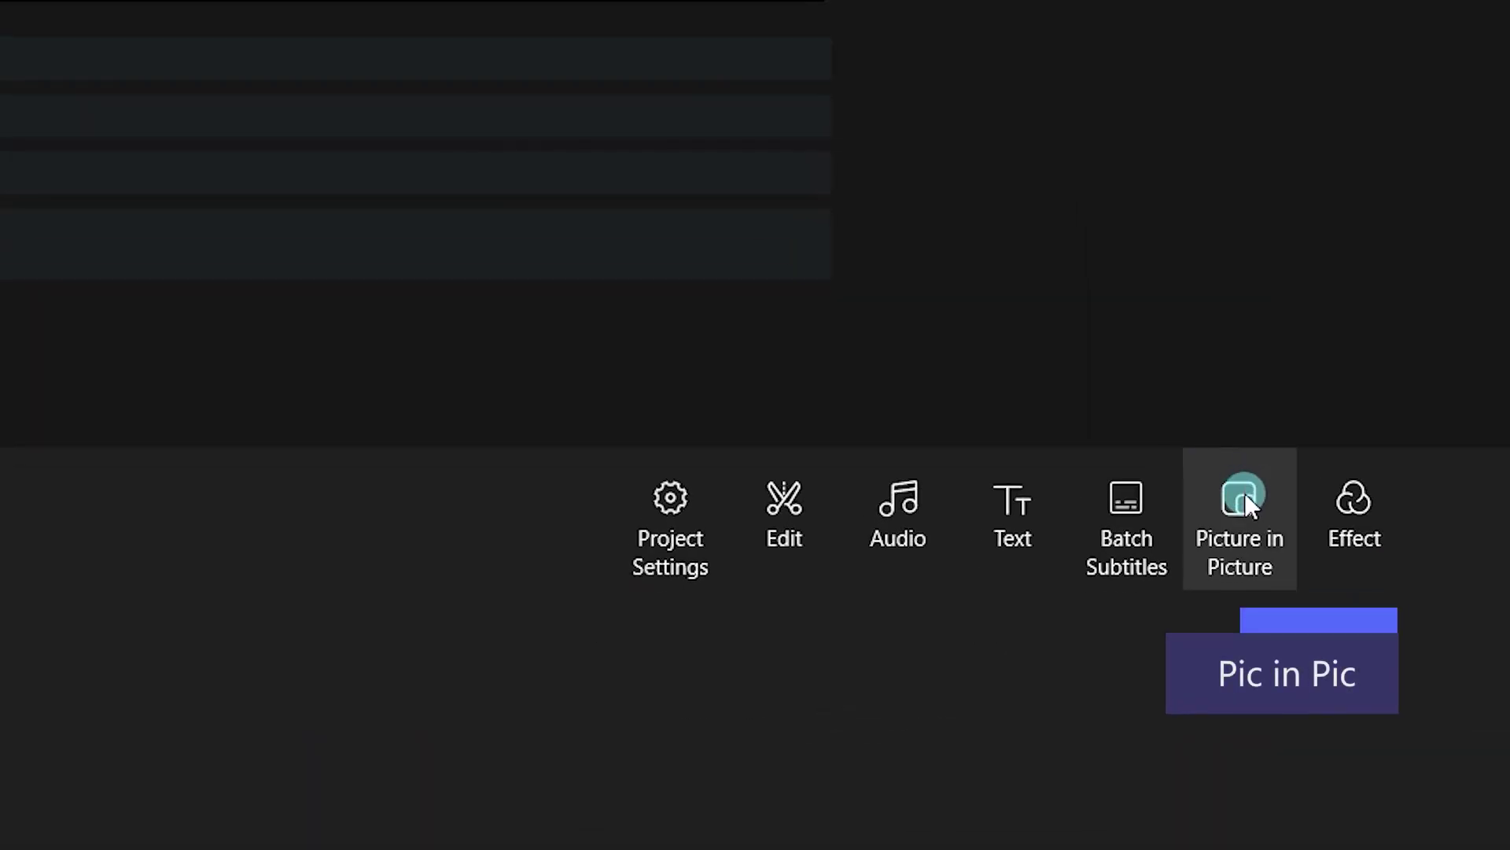
Step: Overlay the built-in Subscribe, thumbs-up and bell stickers as picture-in-picture
left_click(910, 674)
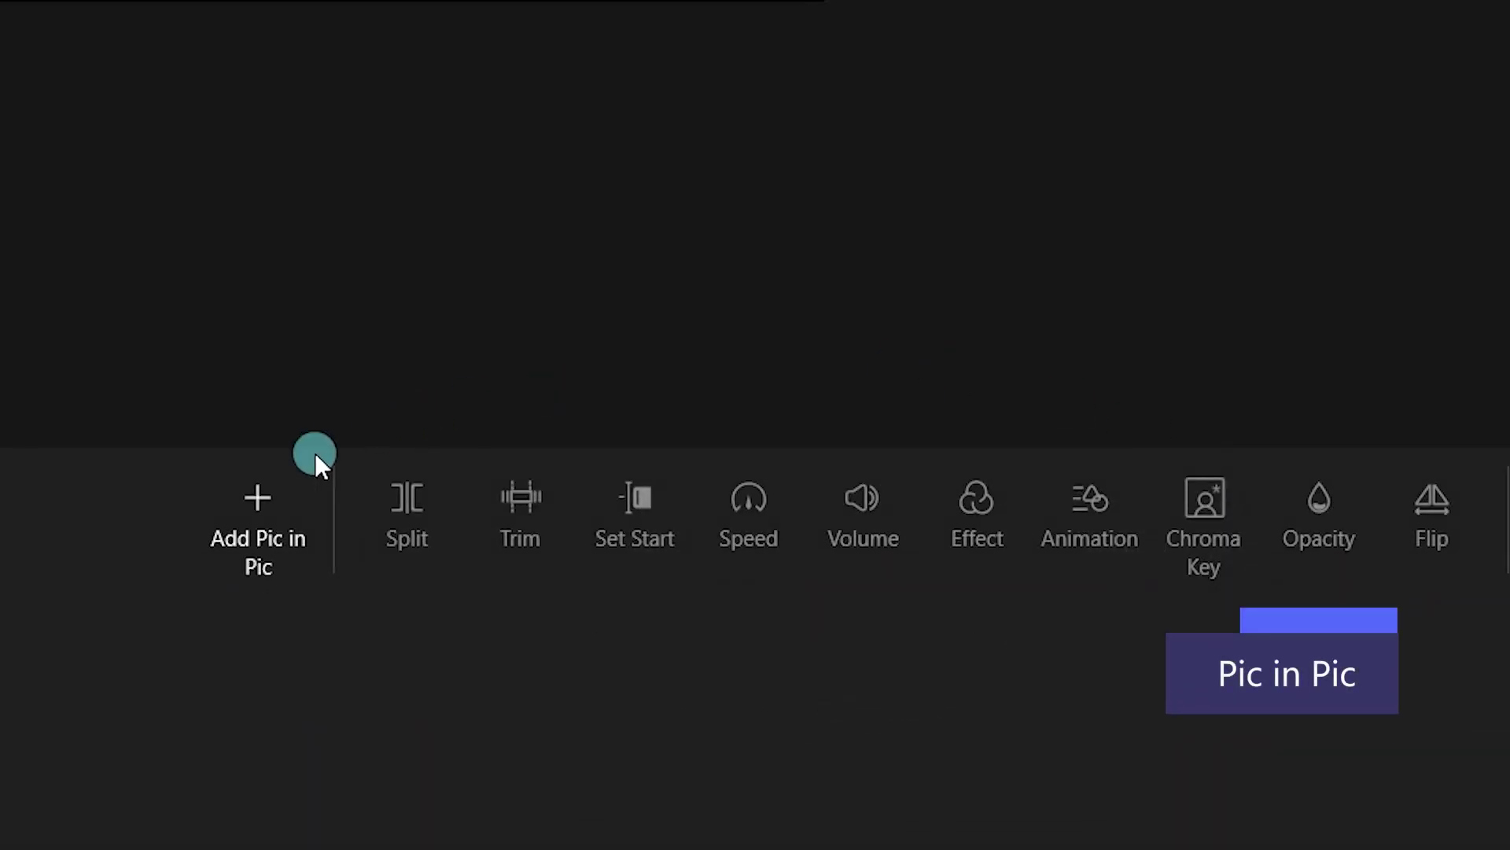
left_click(280, 494)
left_click(233, 319)
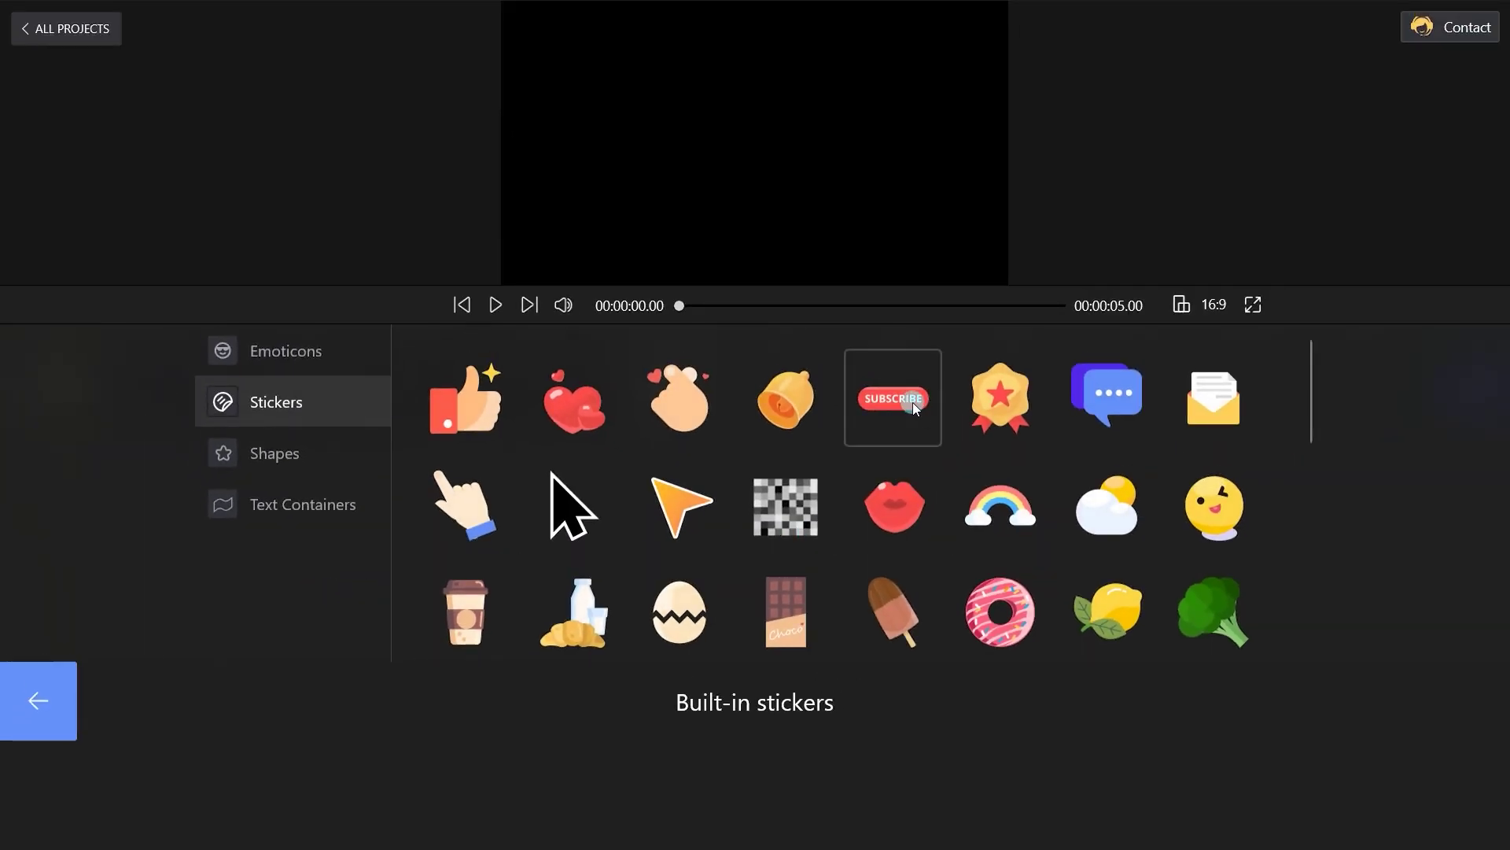
left_click(916, 408)
left_click(473, 415)
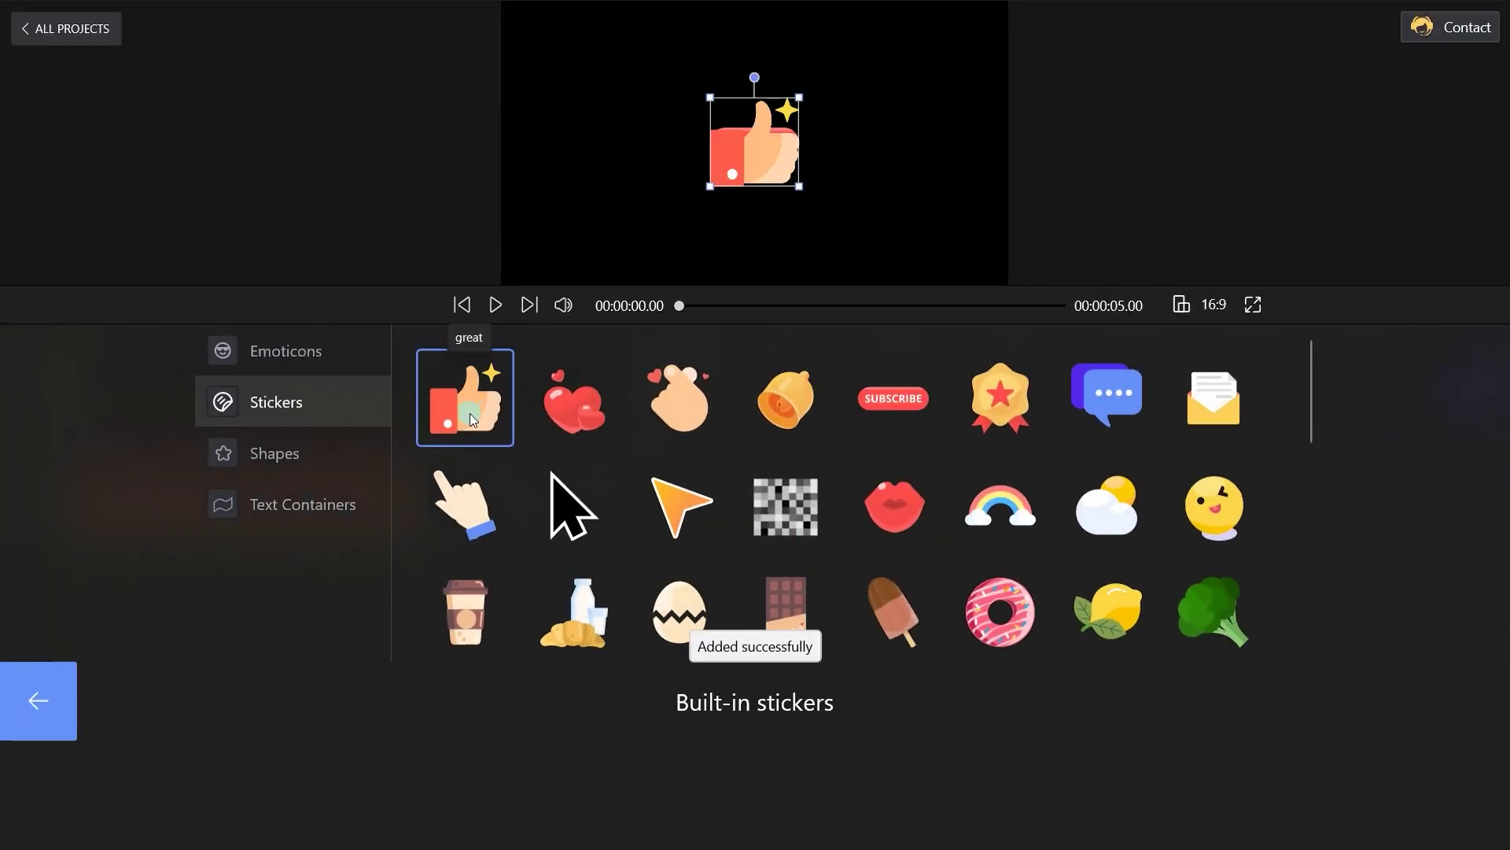
left_click(782, 404)
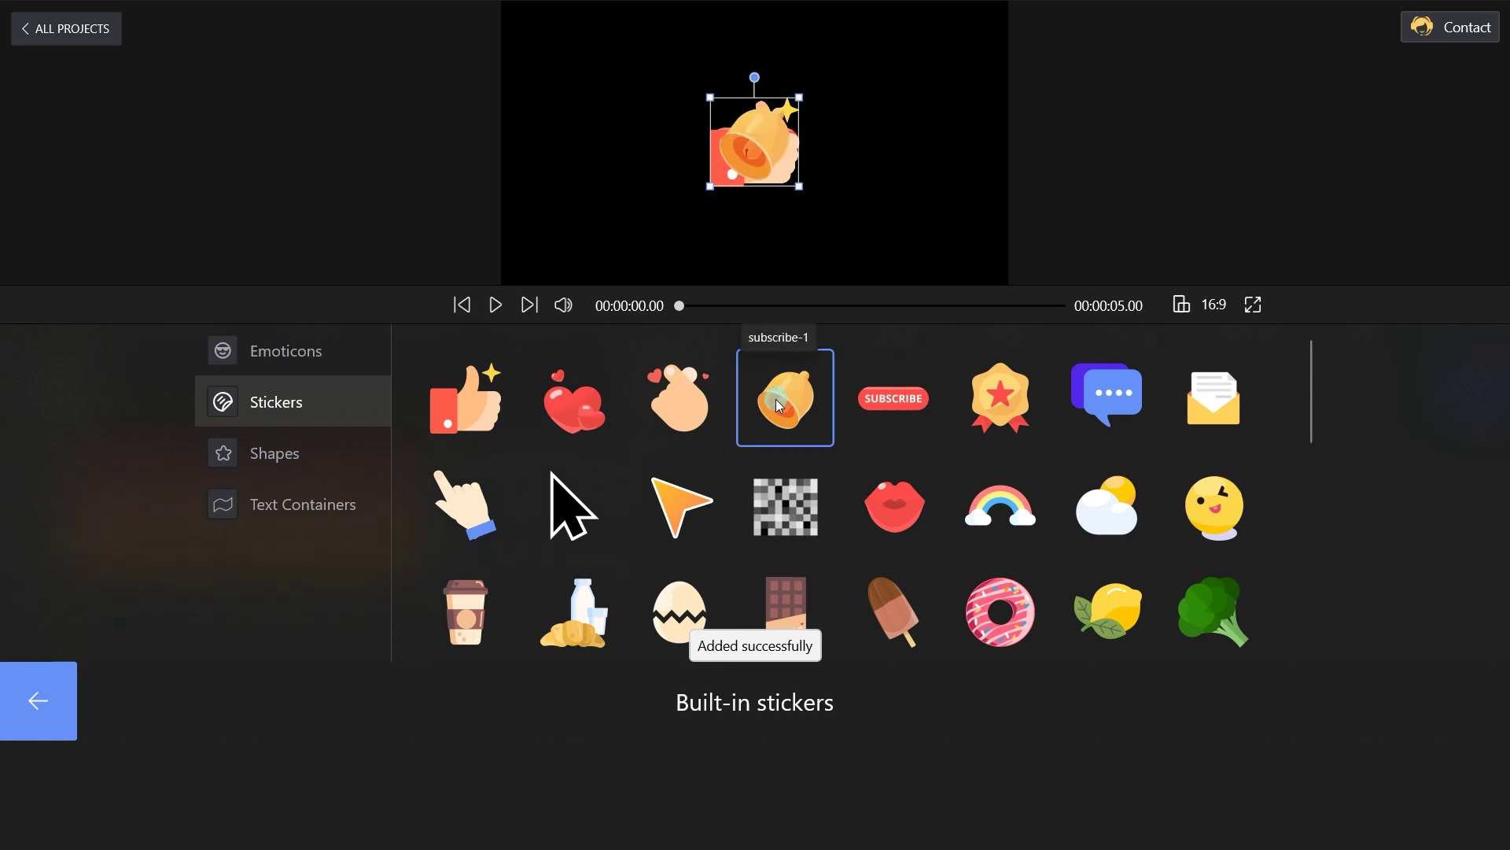
Step: Place thumbs-up left and bell right of Subscribe, shrinking the bell to 146 by 146 and the thumbs-up
left_click(29, 693)
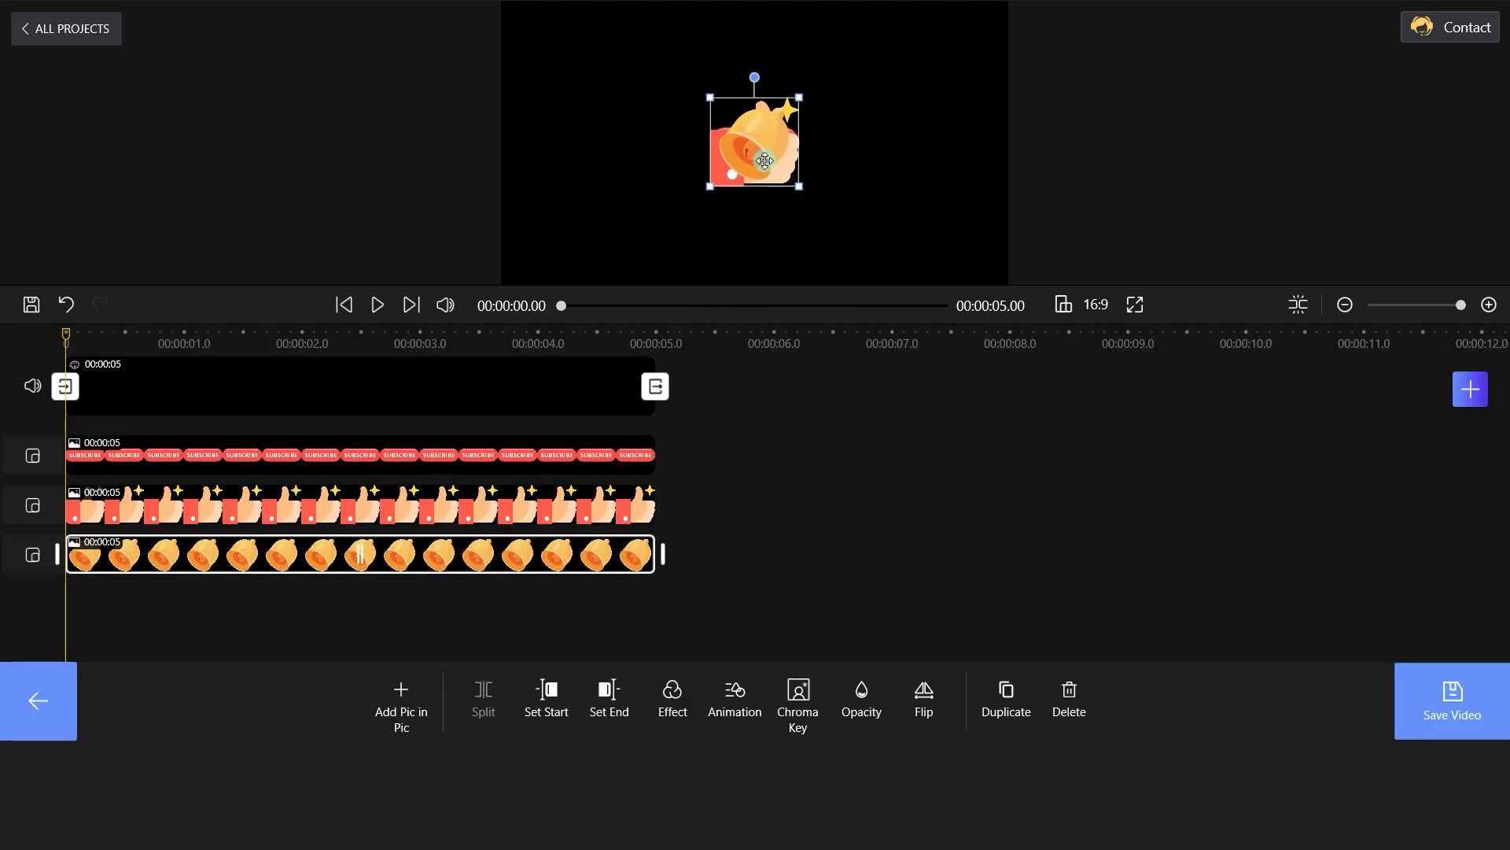
left_click_drag(755, 146, 858, 146)
left_click_drag(749, 174, 635, 174)
left_click(857, 145)
left_click_drag(897, 186, 875, 171)
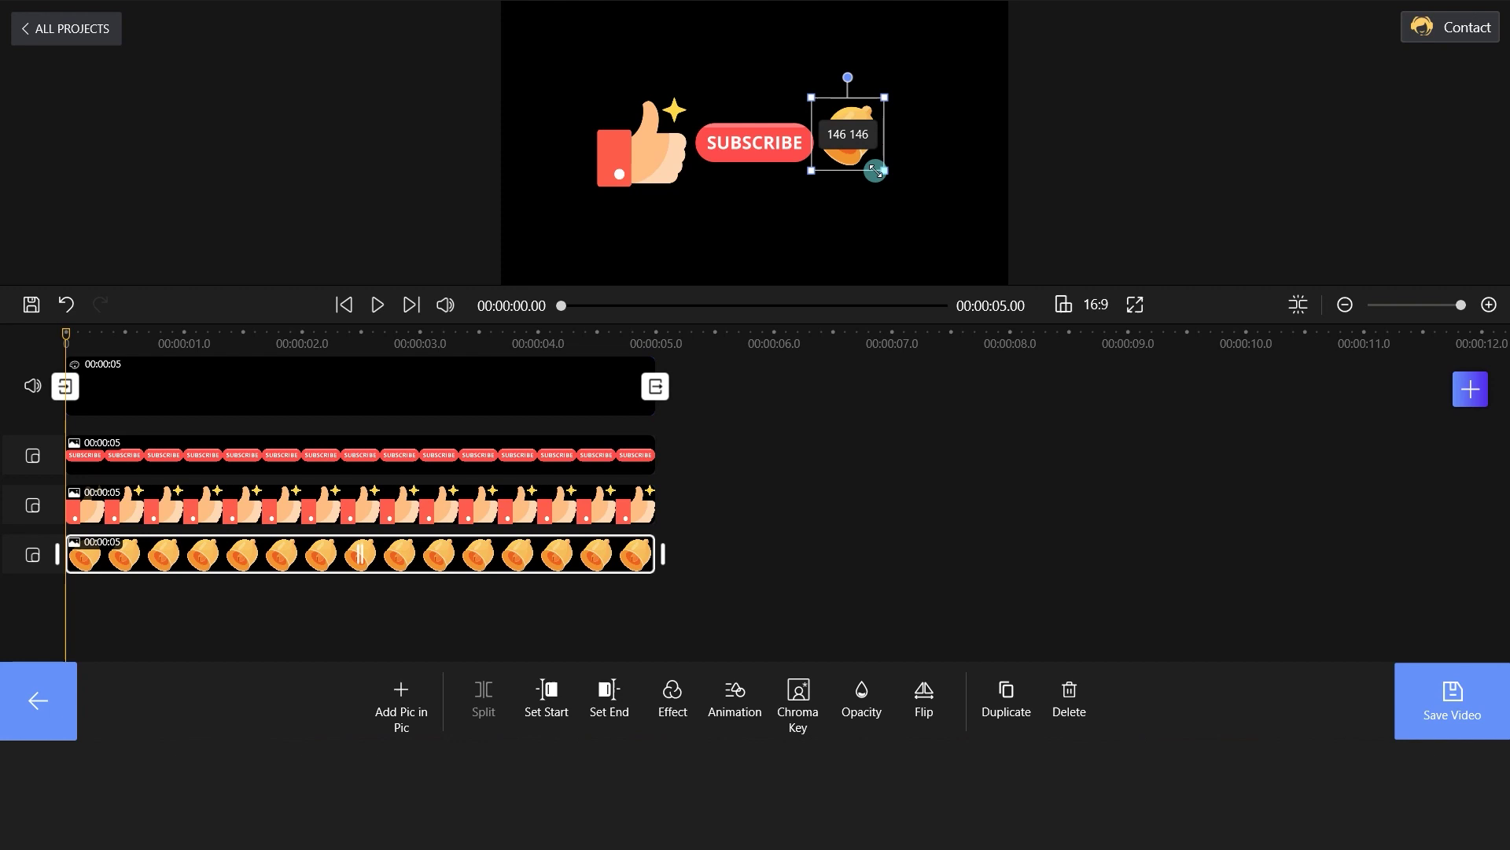
left_click_drag(830, 123, 844, 145)
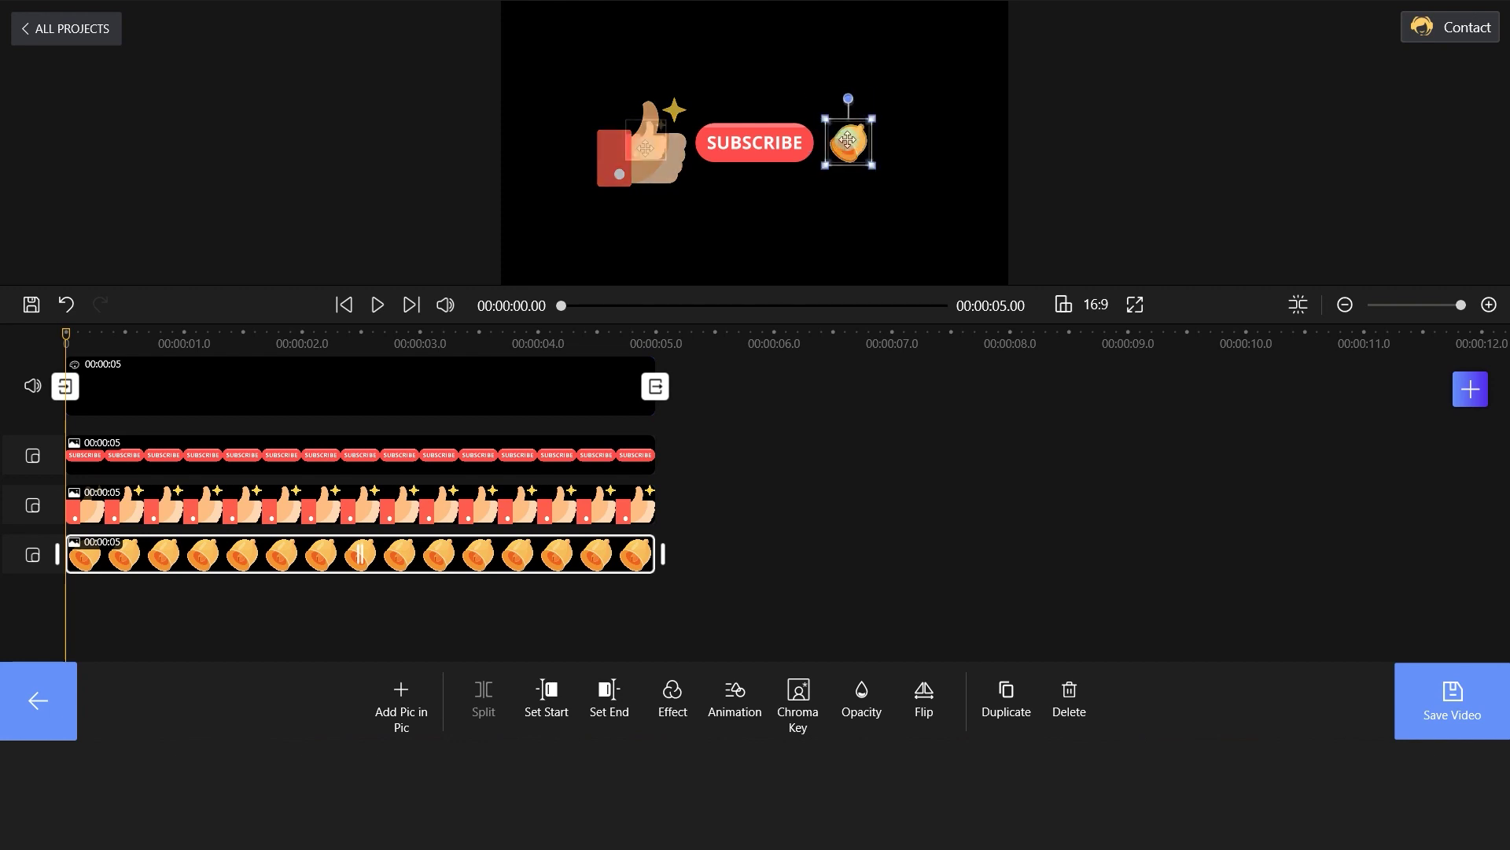
left_click(642, 145)
left_click_drag(687, 187, 674, 163)
Step: Give the Subscribe sticker a Bounce entrance animation and move the playhead to about 0.74 s
left_click(444, 471)
left_click(406, 471)
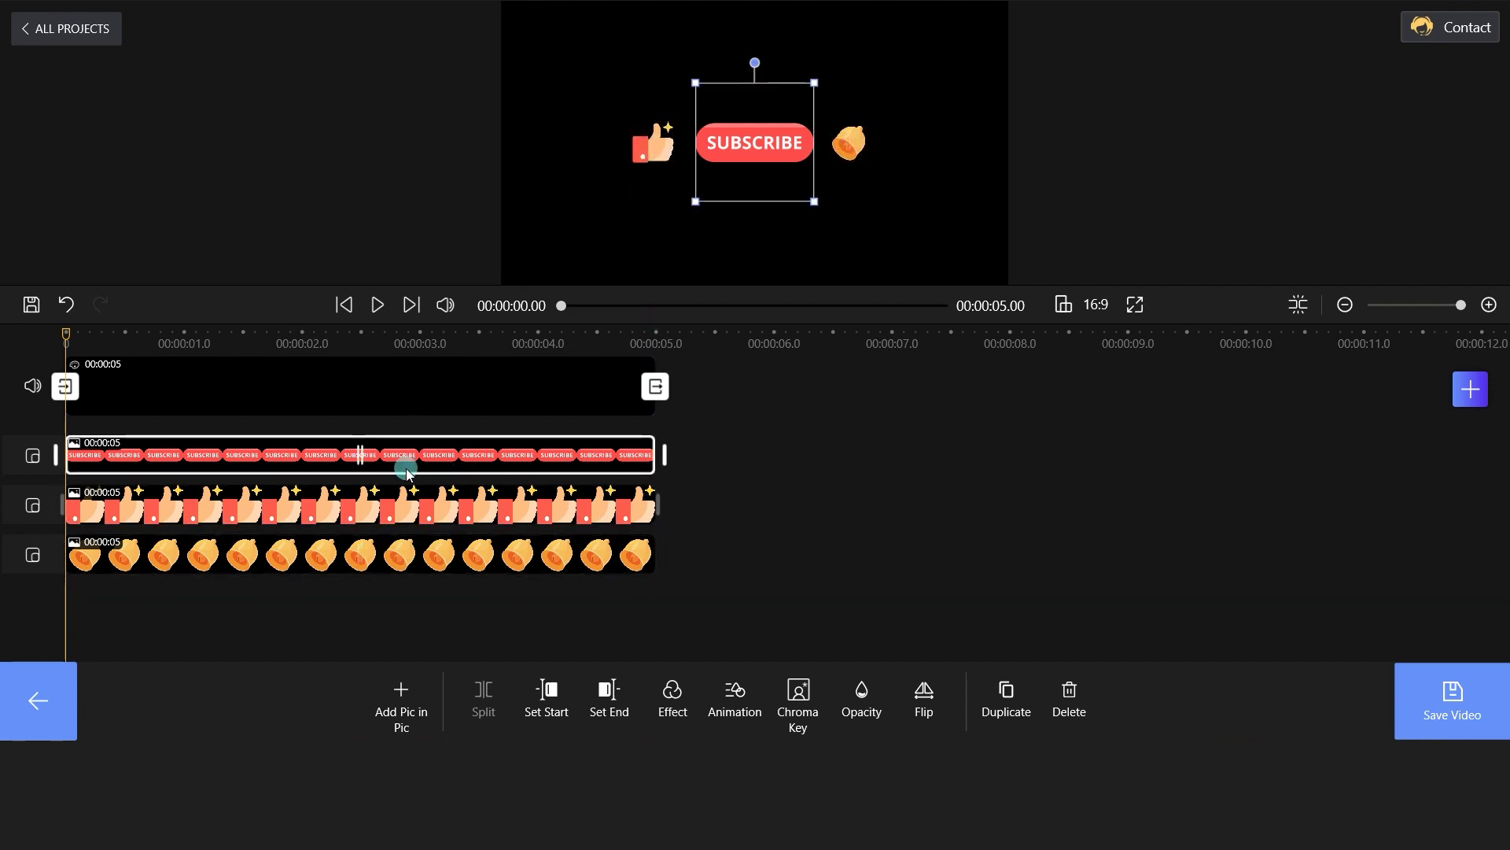
left_click(735, 691)
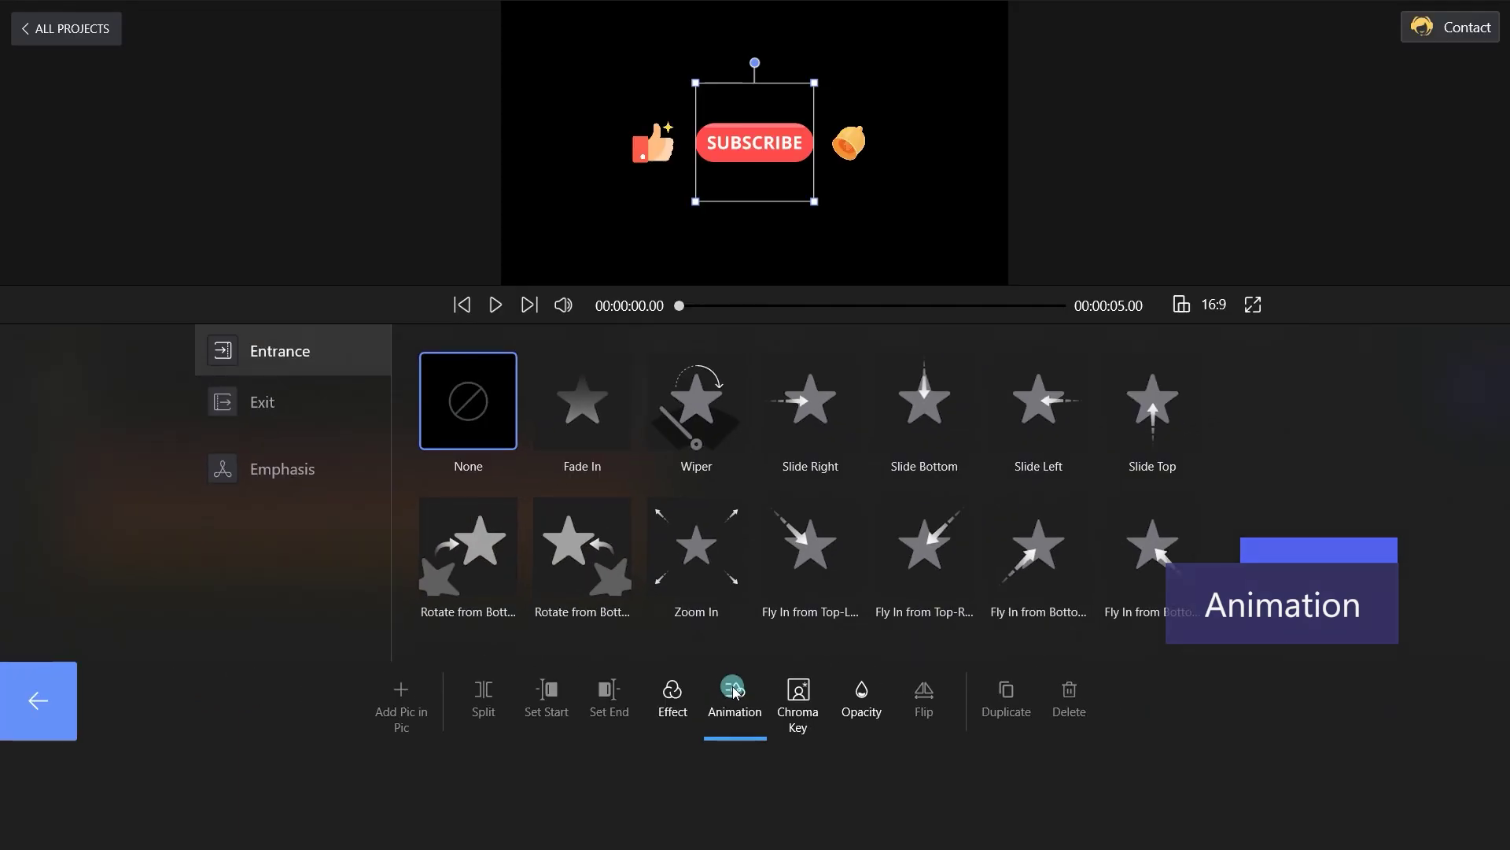
scroll(565, 578, "down", 2)
left_click(461, 568)
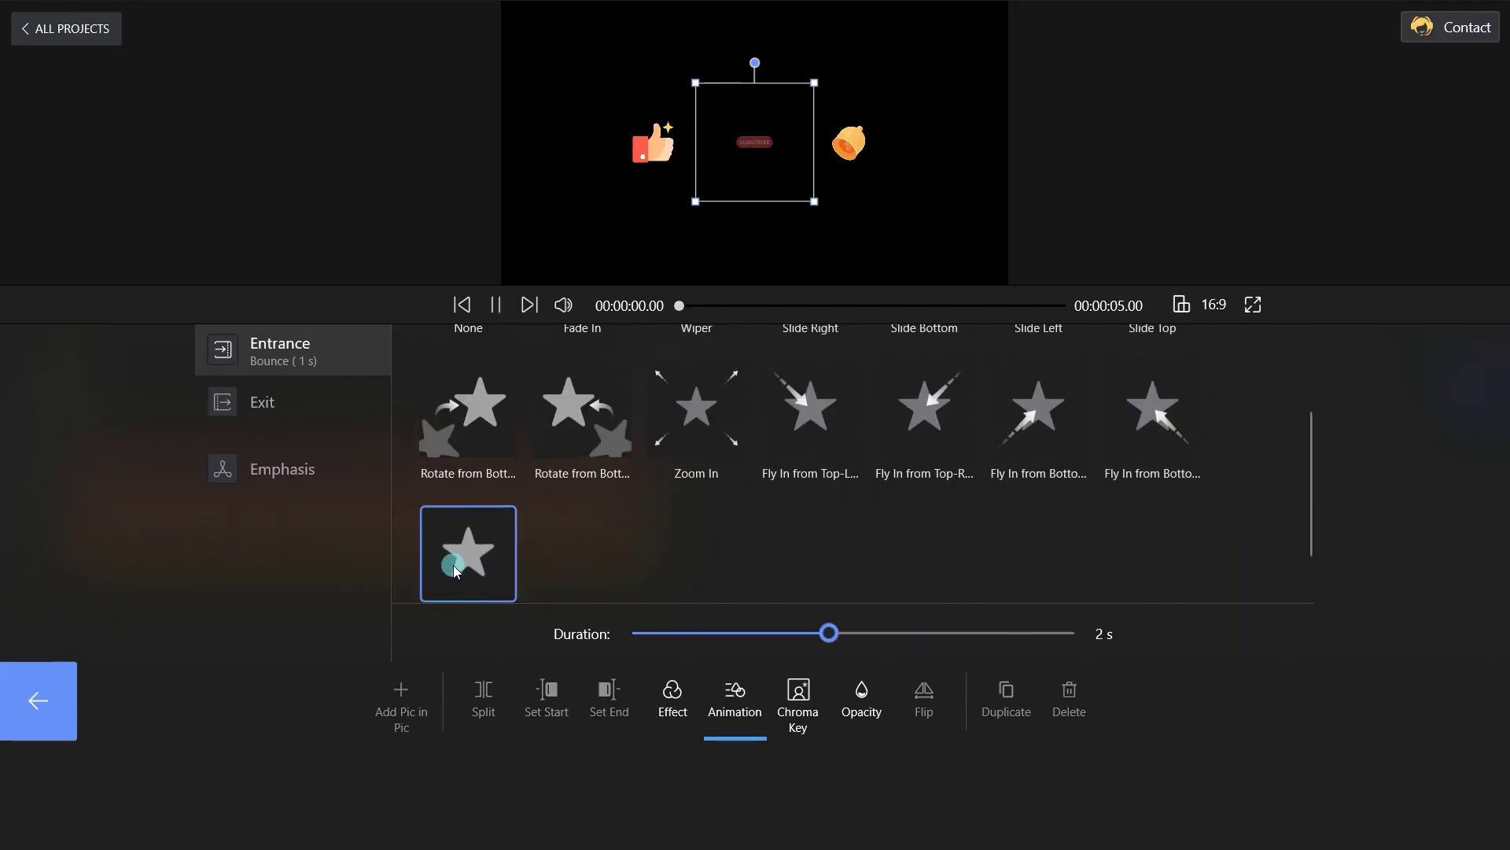
left_click(59, 698)
left_click_drag(68, 343, 153, 344)
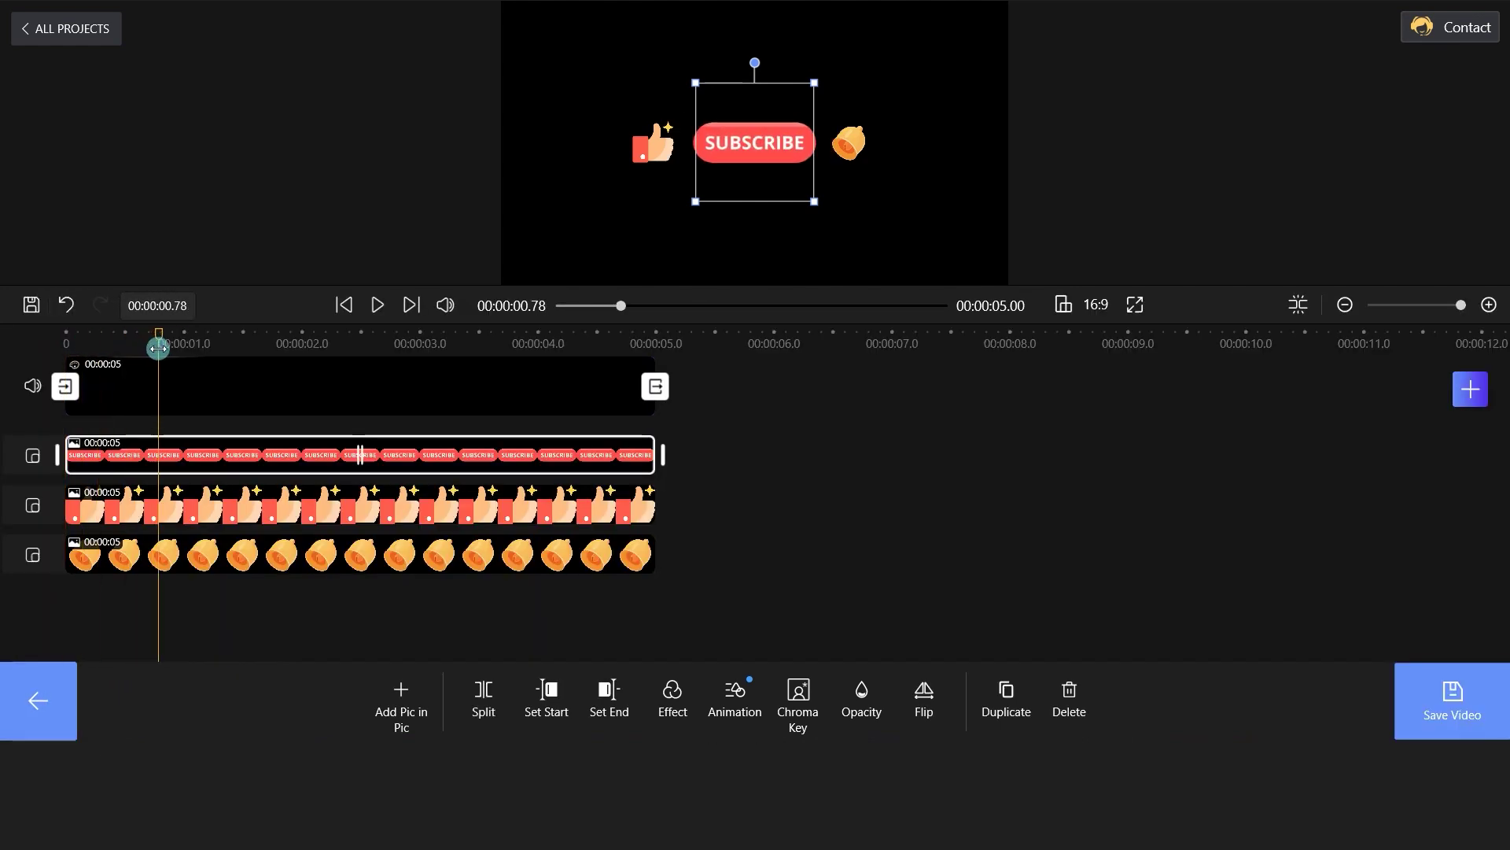
Step: Make the thumbs-up start at about 0.8 s with a Wiper entrance
left_click(167, 511)
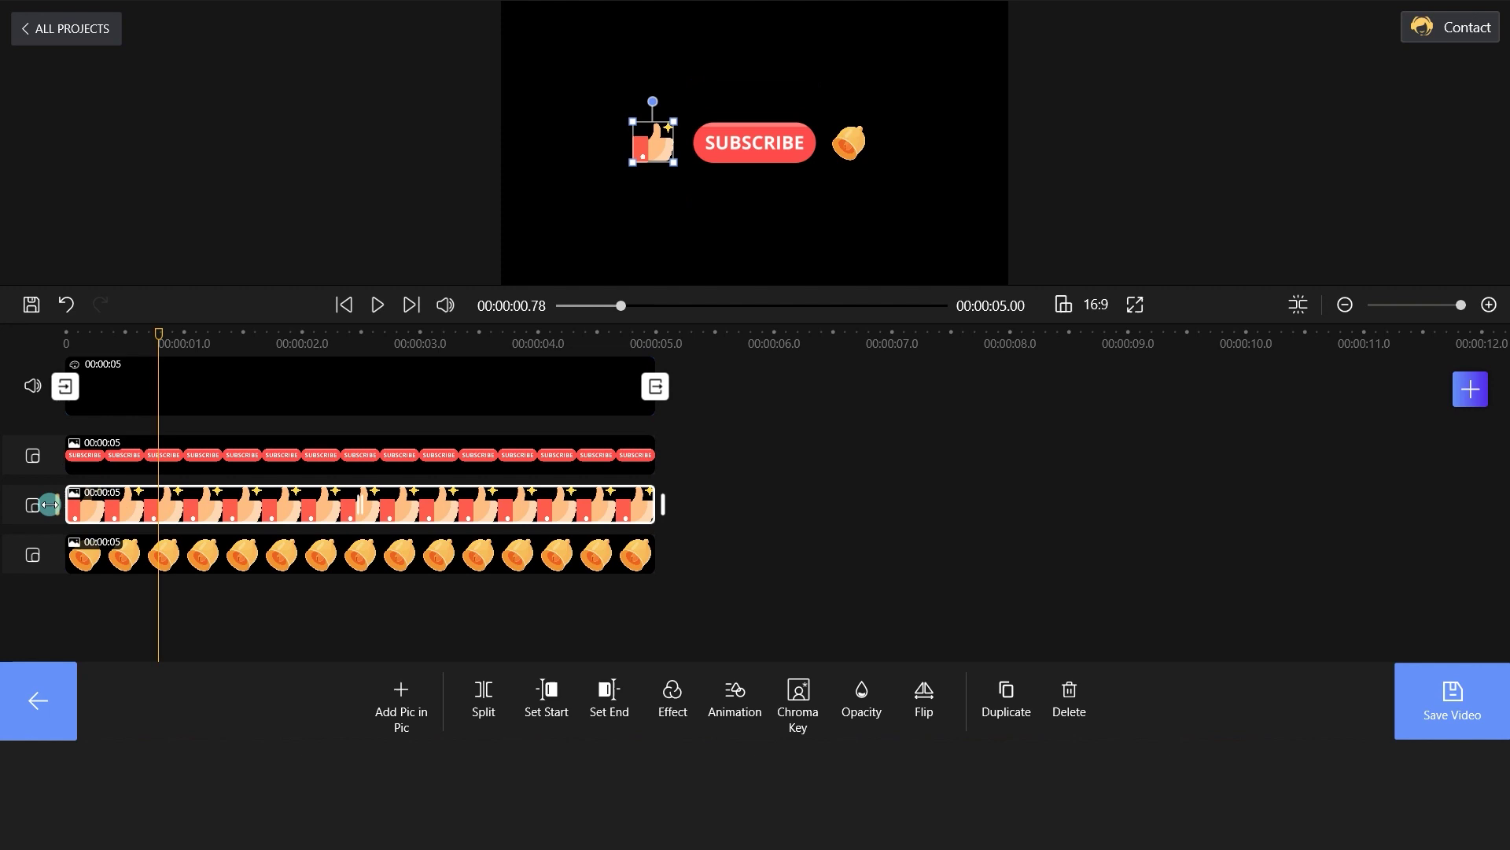
left_click_drag(63, 502, 165, 504)
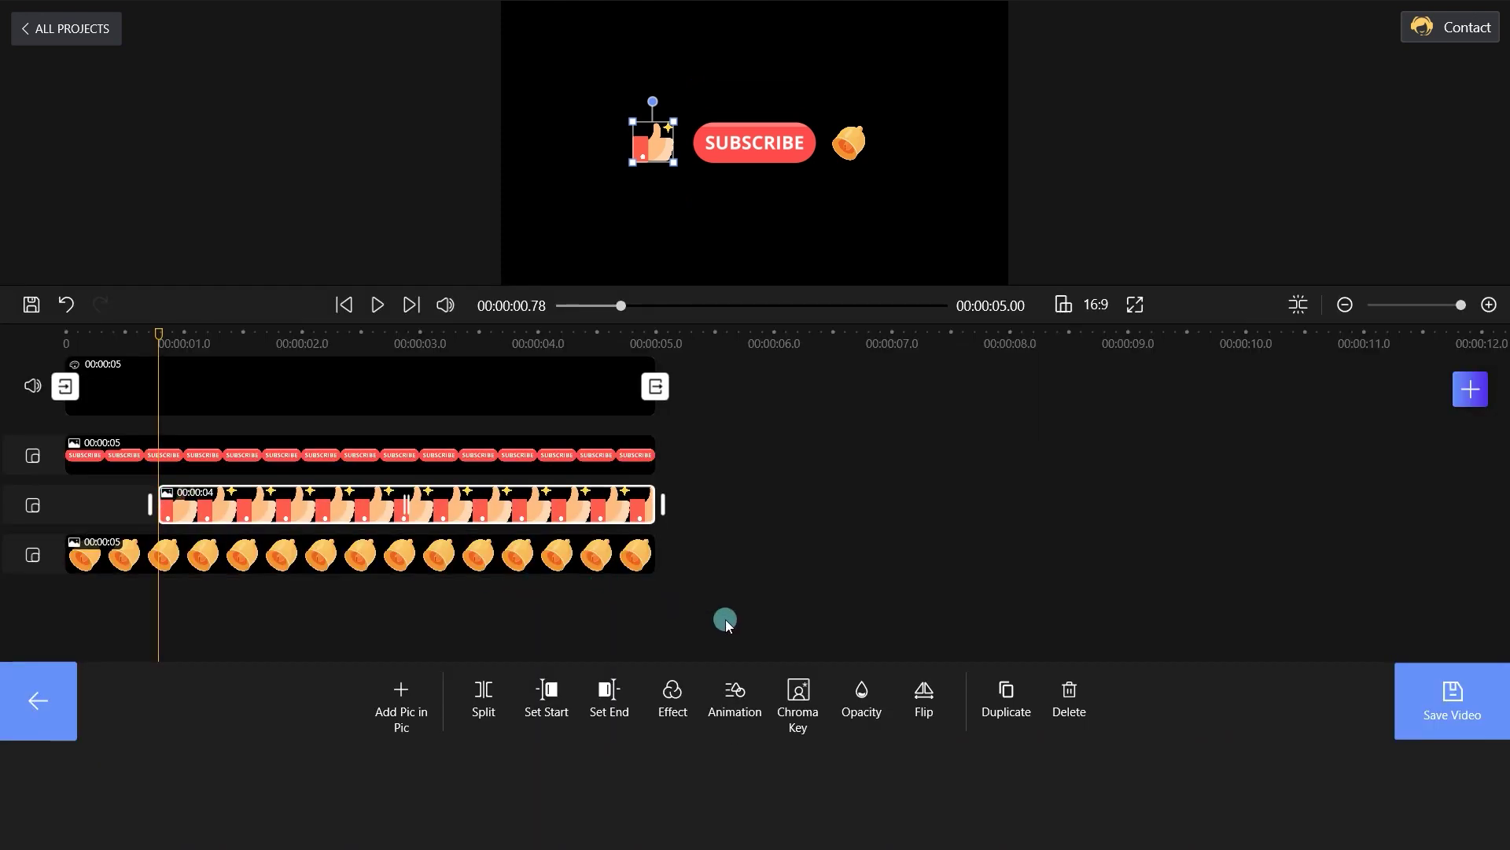
left_click(741, 690)
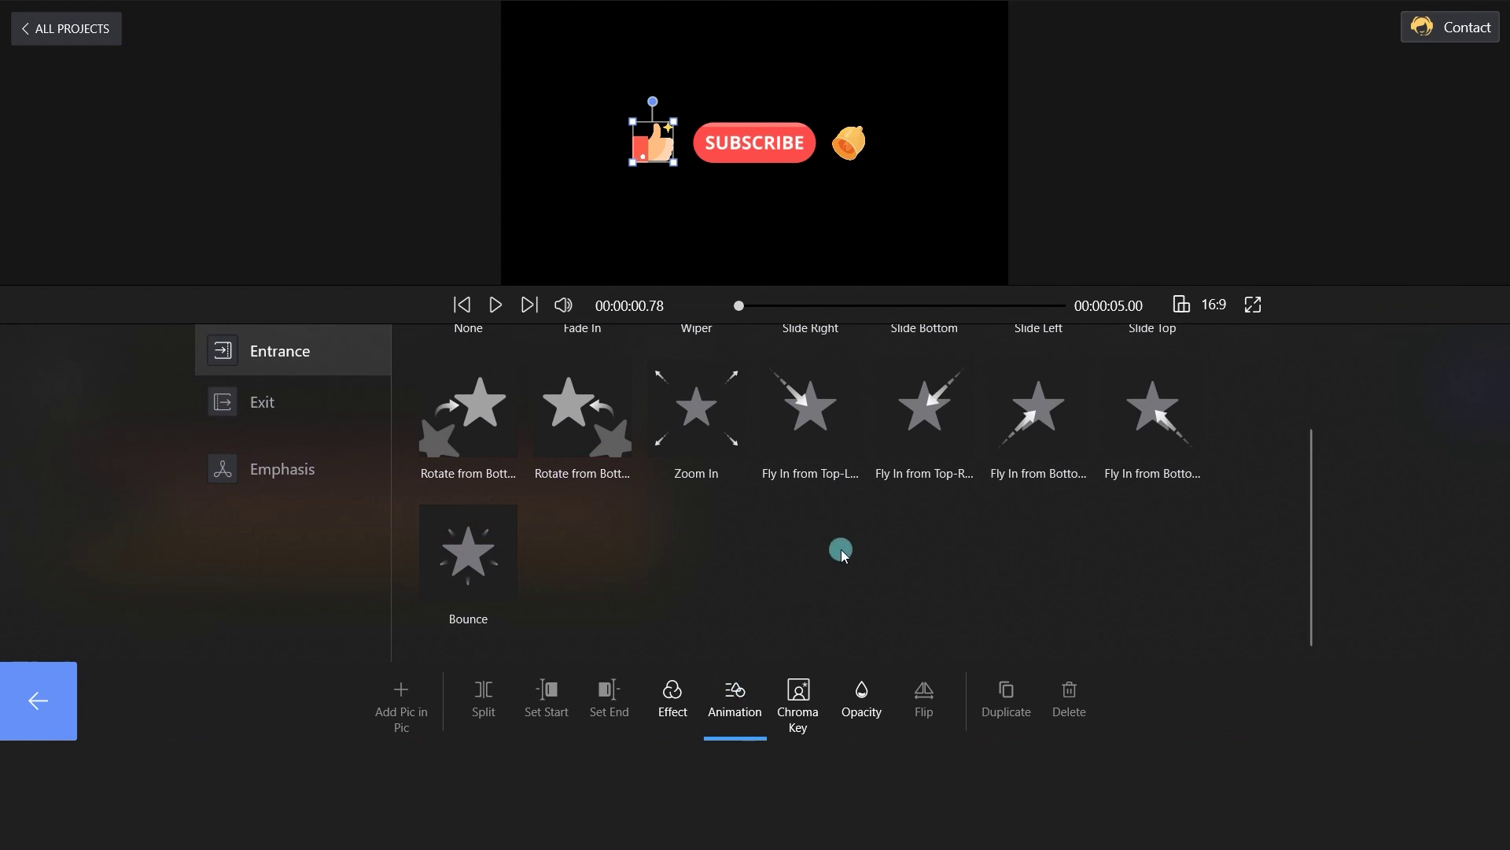
scroll(842, 550, "up", 2)
left_click(669, 407)
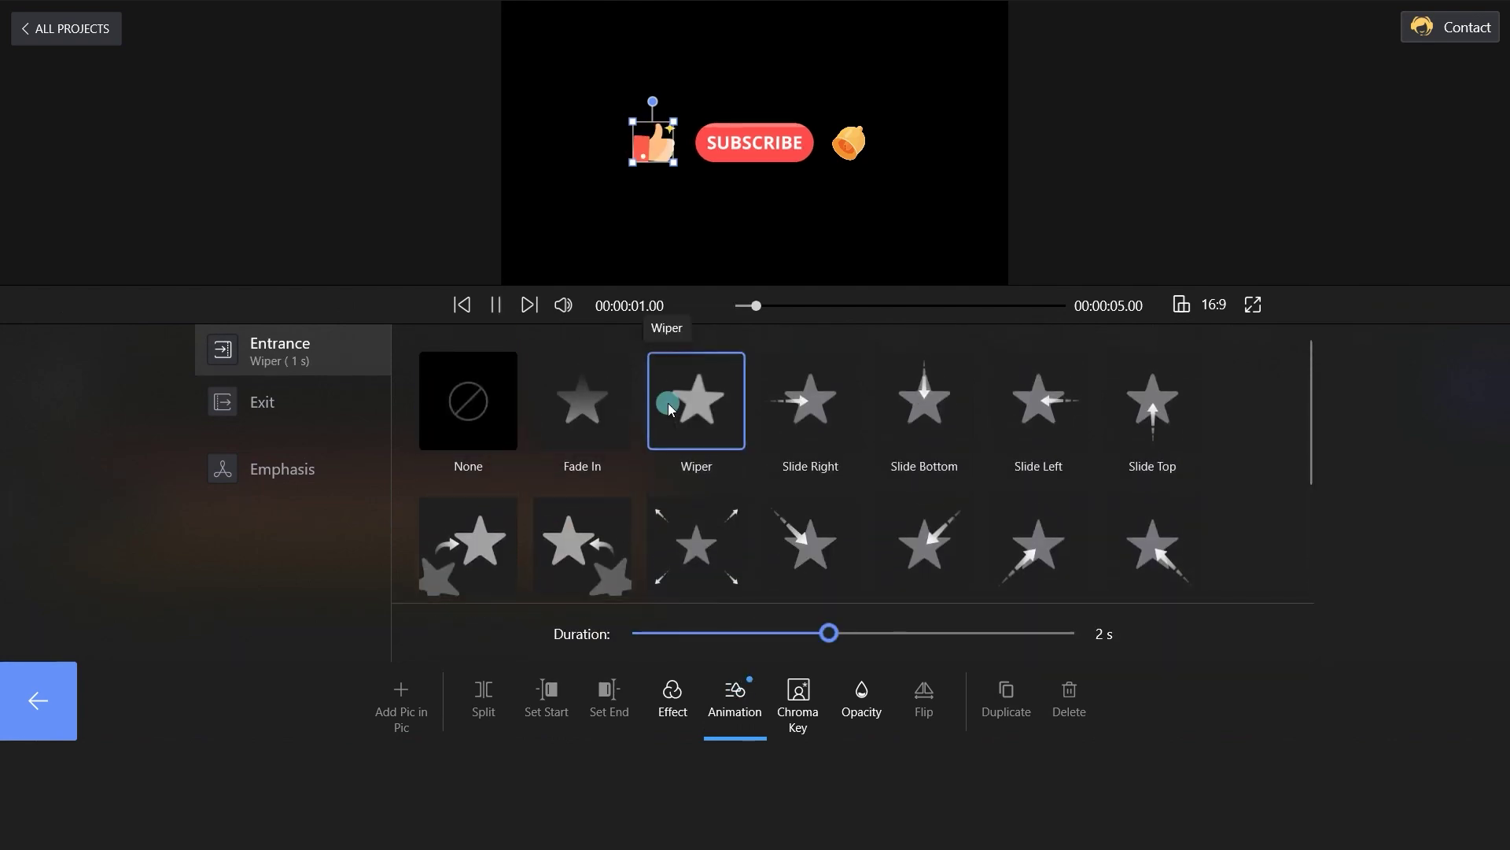
left_click(40, 688)
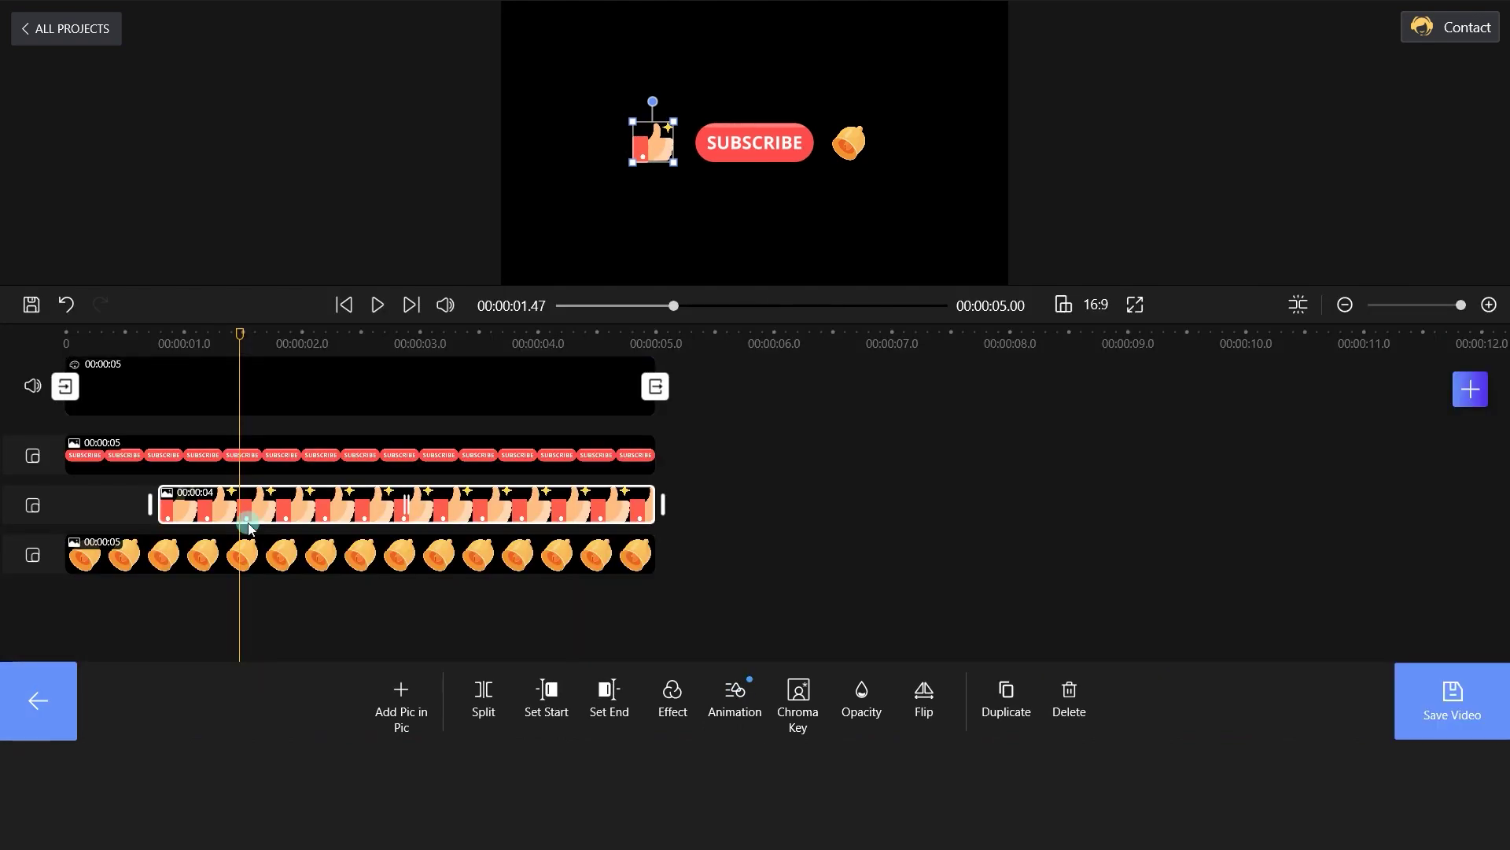
Step: Make the bell start at 1.47 s with a Rotate from Bottom-Right entrance
left_click(184, 560)
left_click_drag(58, 556, 239, 556)
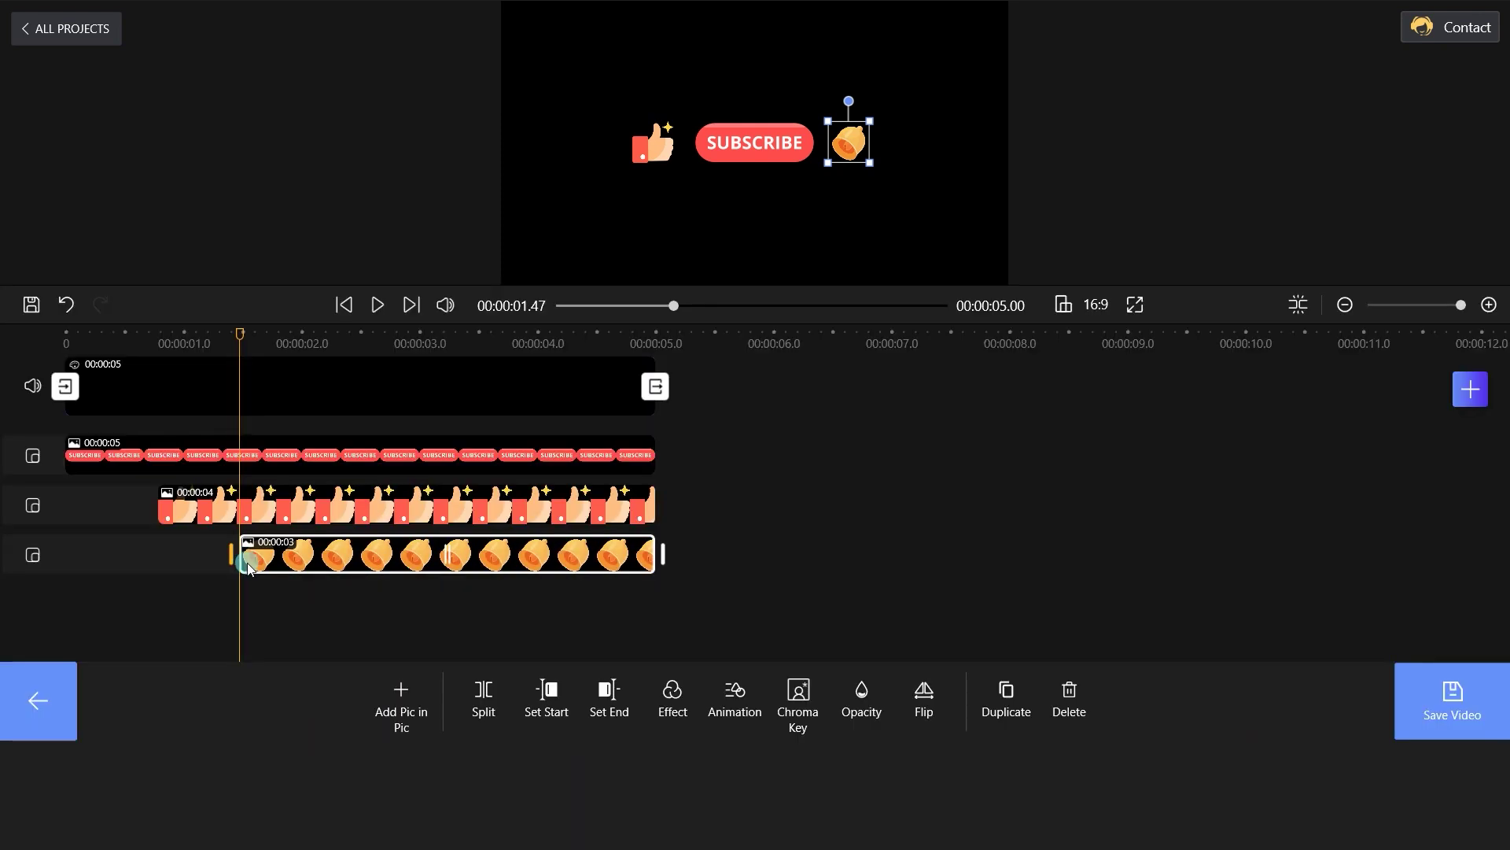
left_click(742, 671)
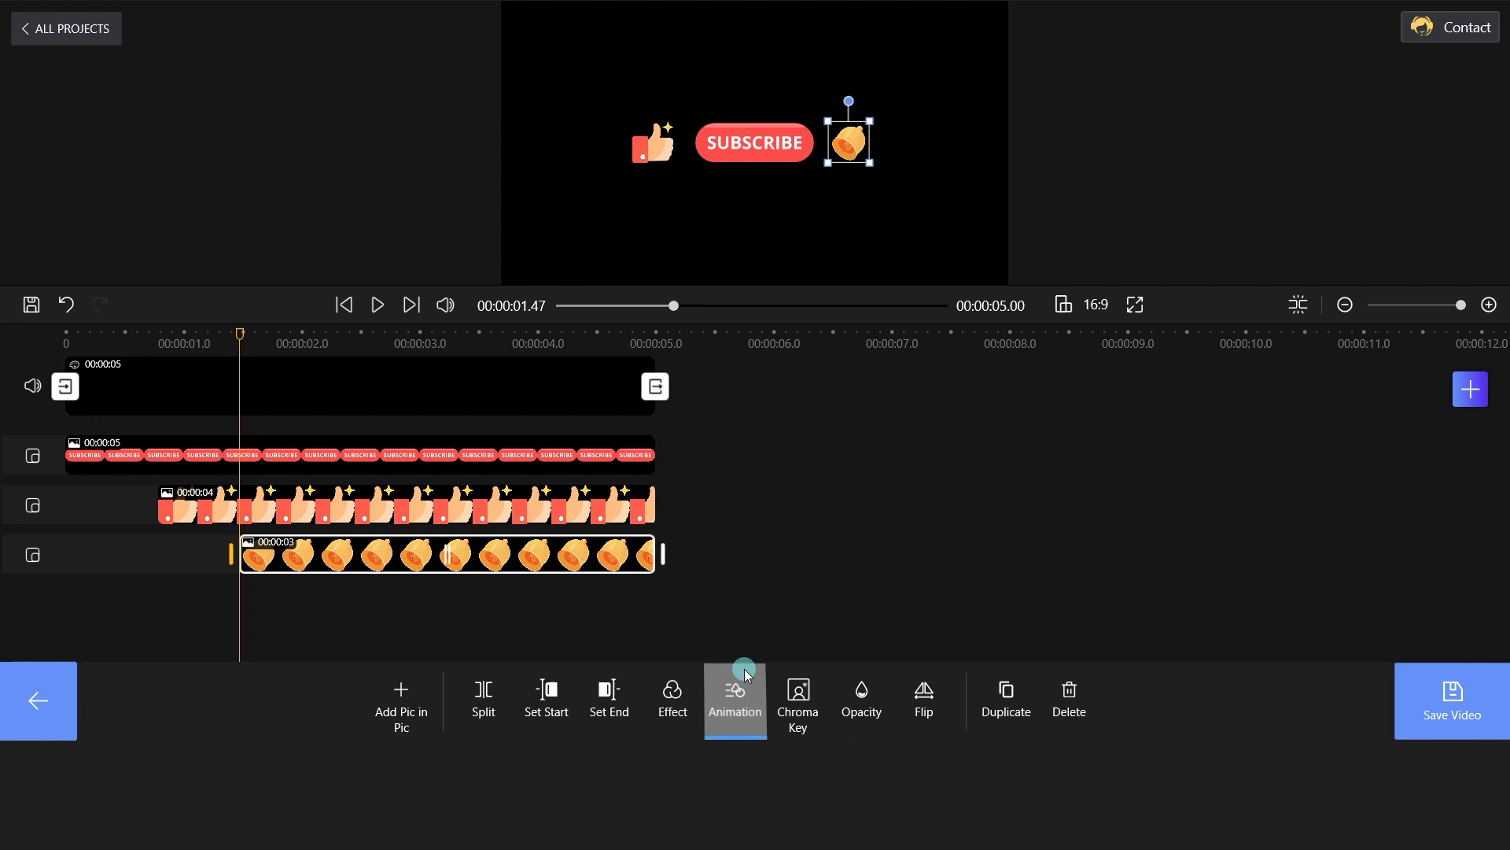
scroll(791, 637, "down", 3)
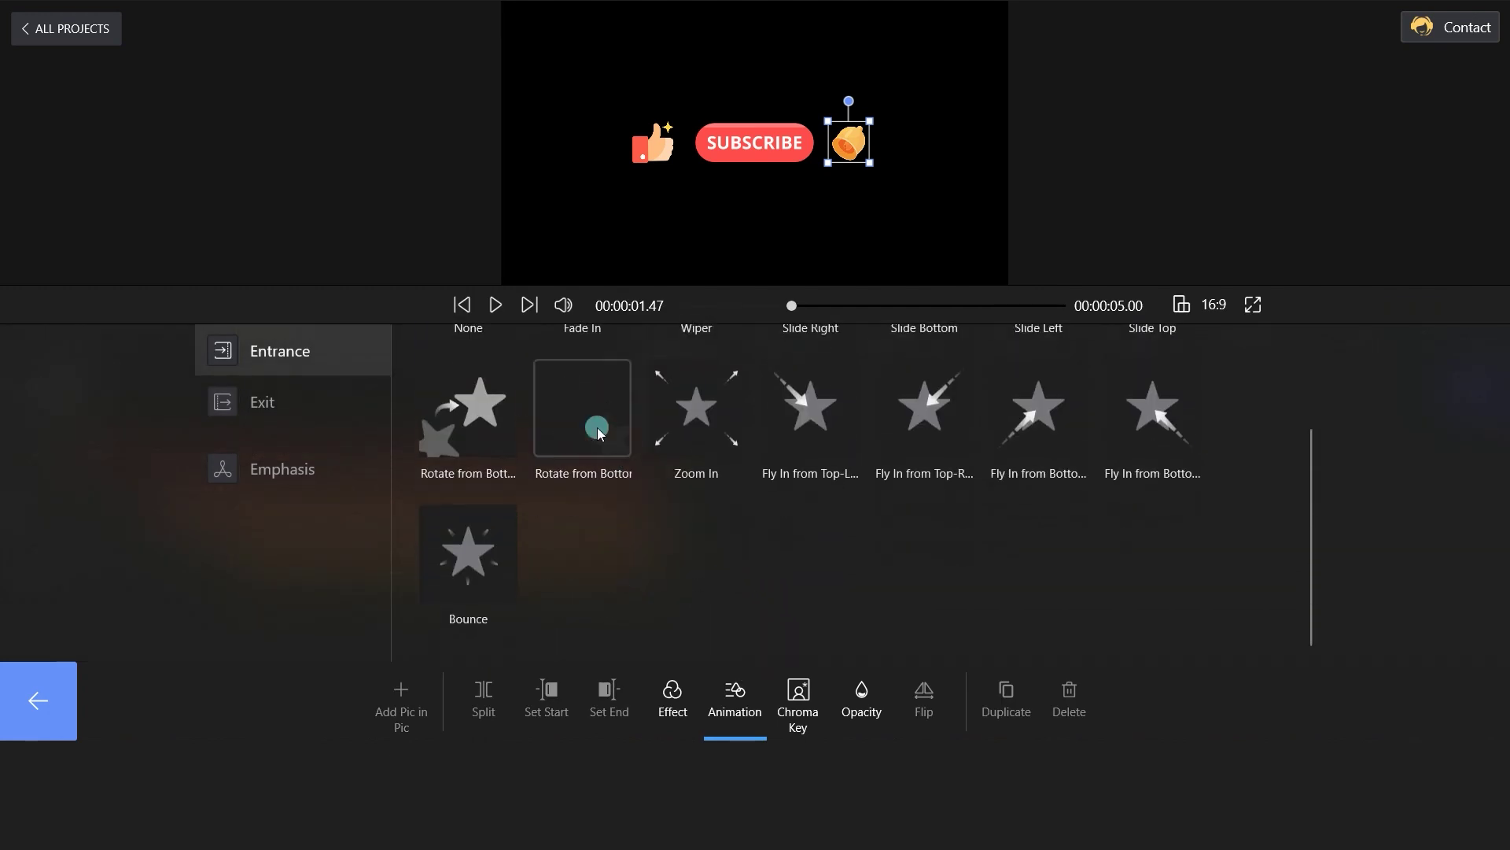
left_click(581, 406)
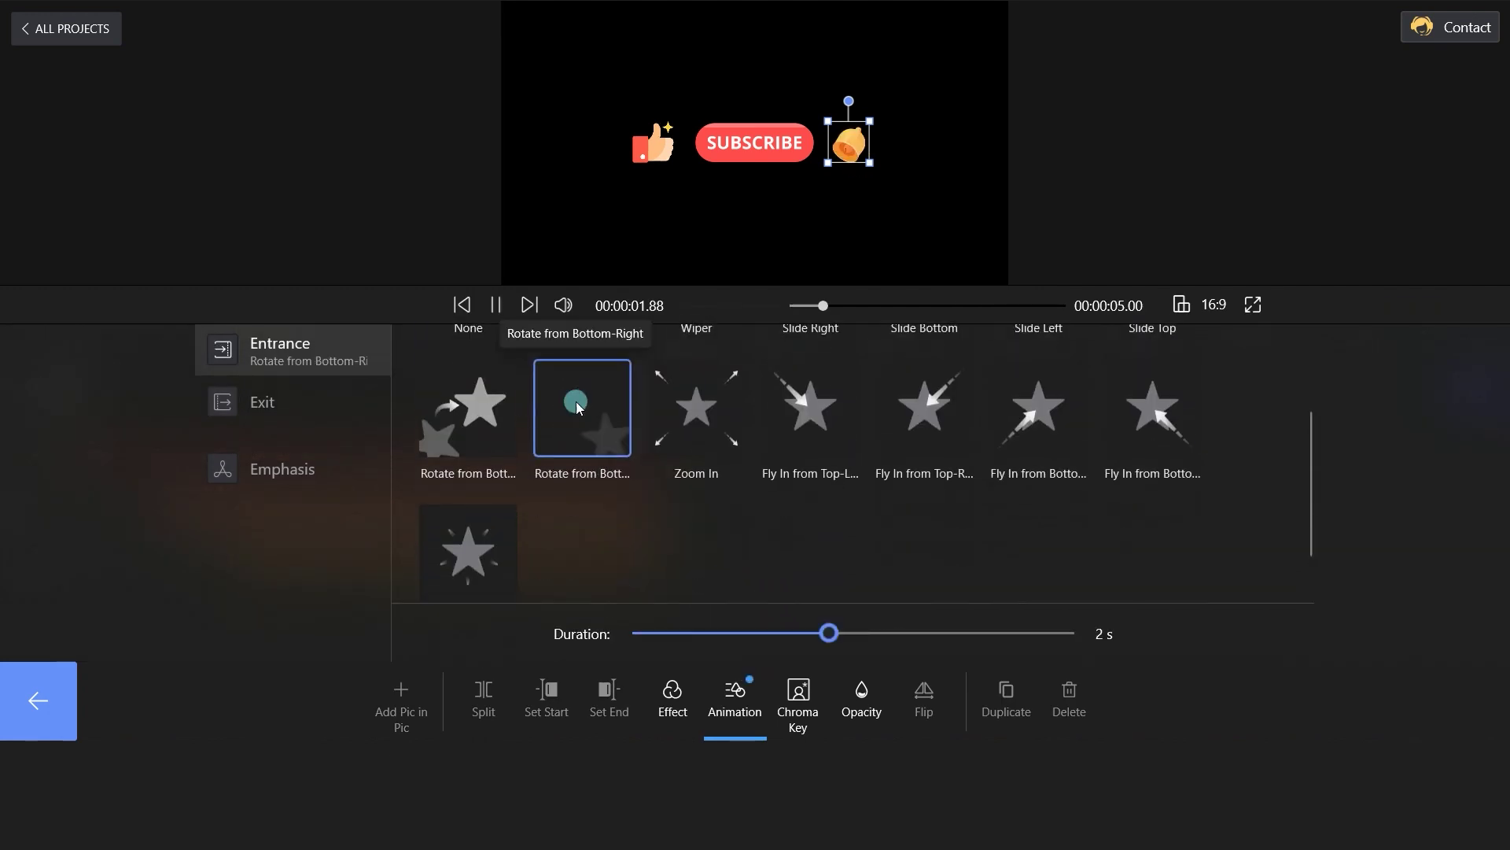
left_click(36, 696)
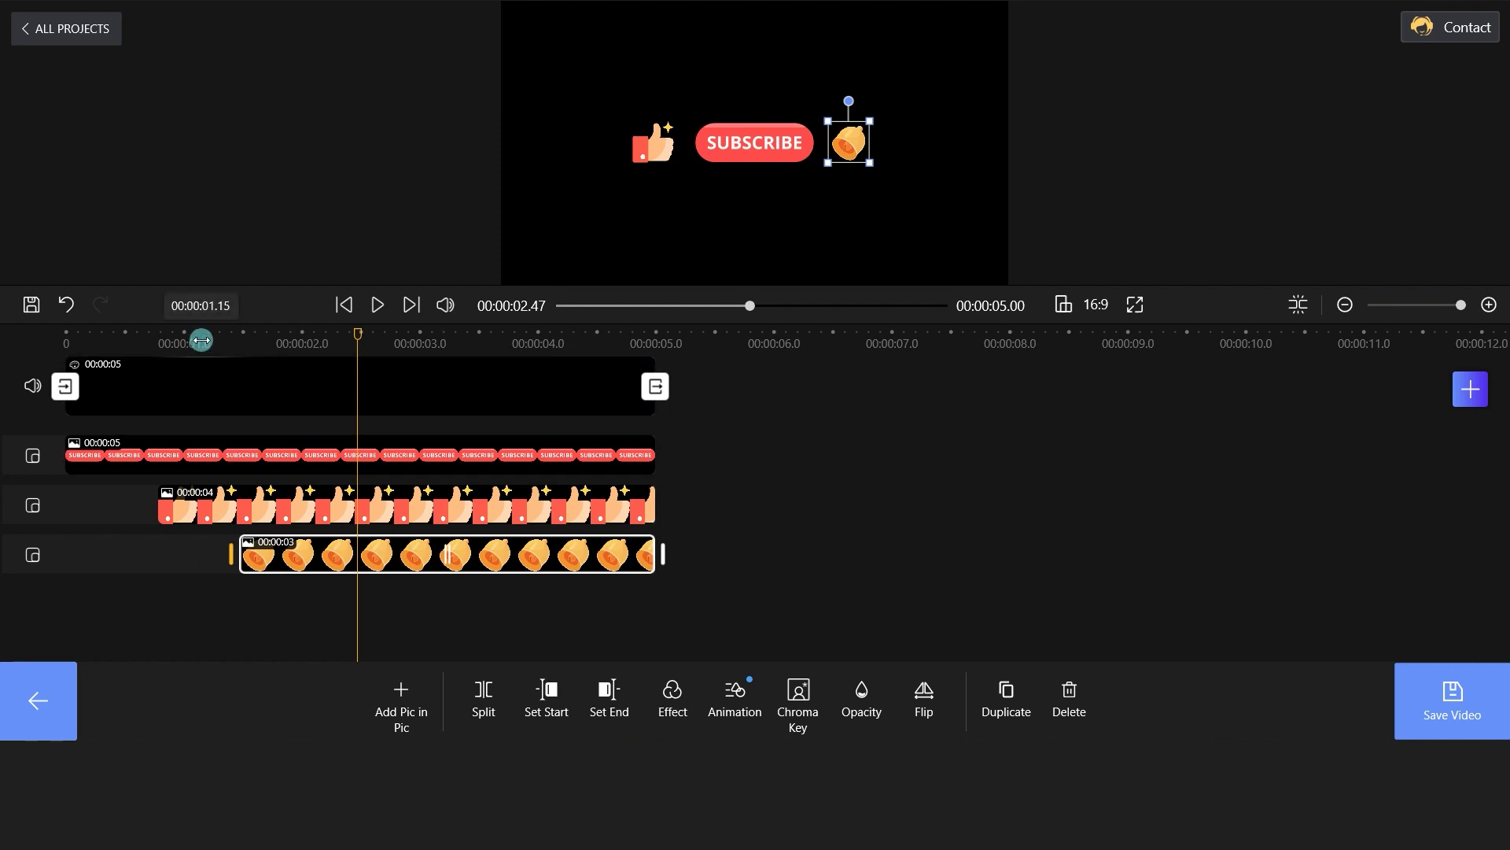
left_click(161, 340)
Step: Add the Ding 1 and Ding 2 sound effects from the built-in Sound Effects library
left_click(74, 700)
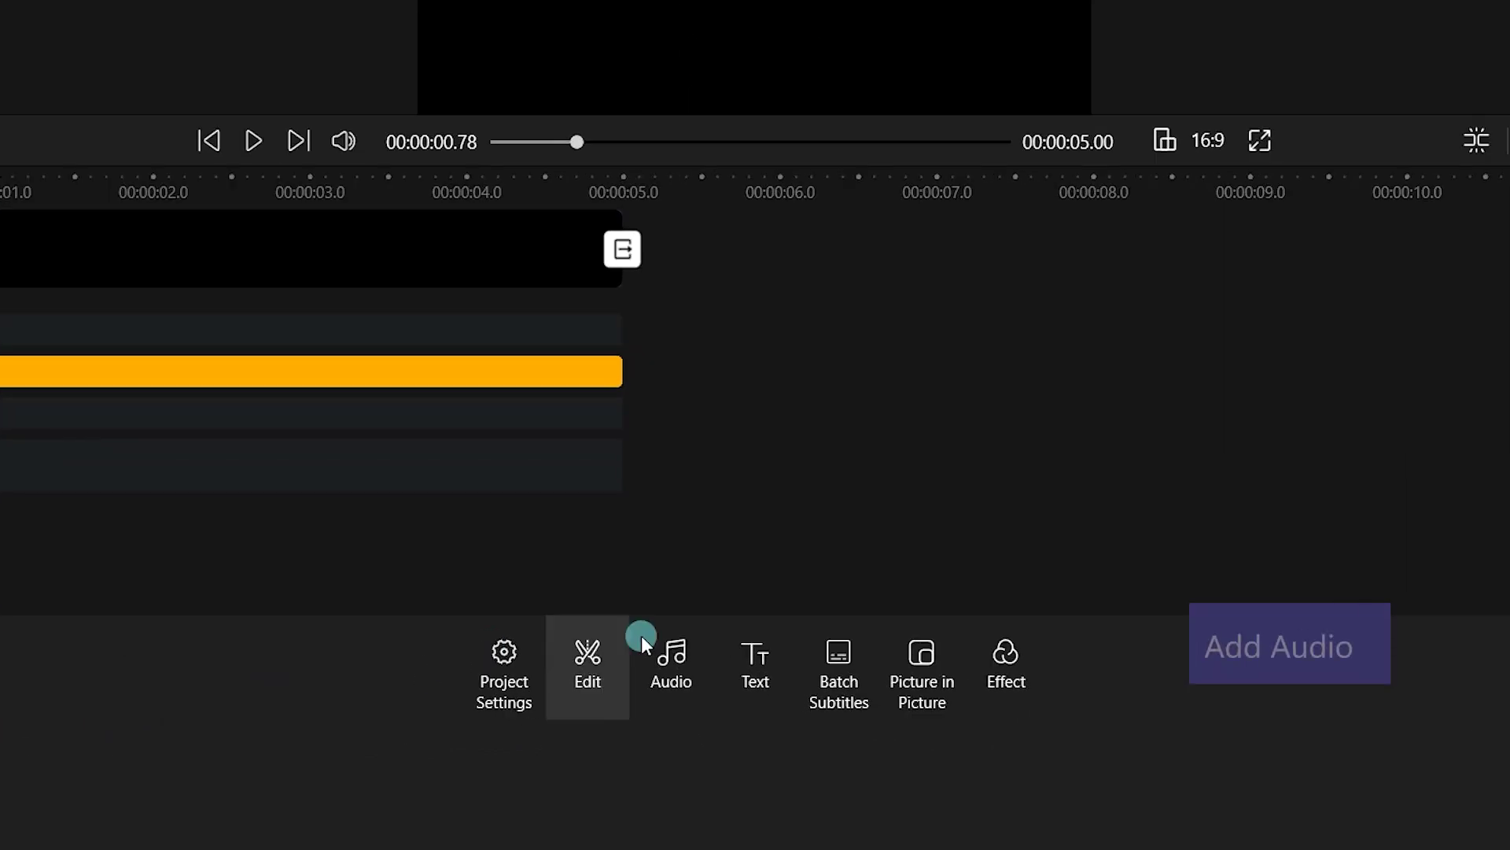
left_click(695, 691)
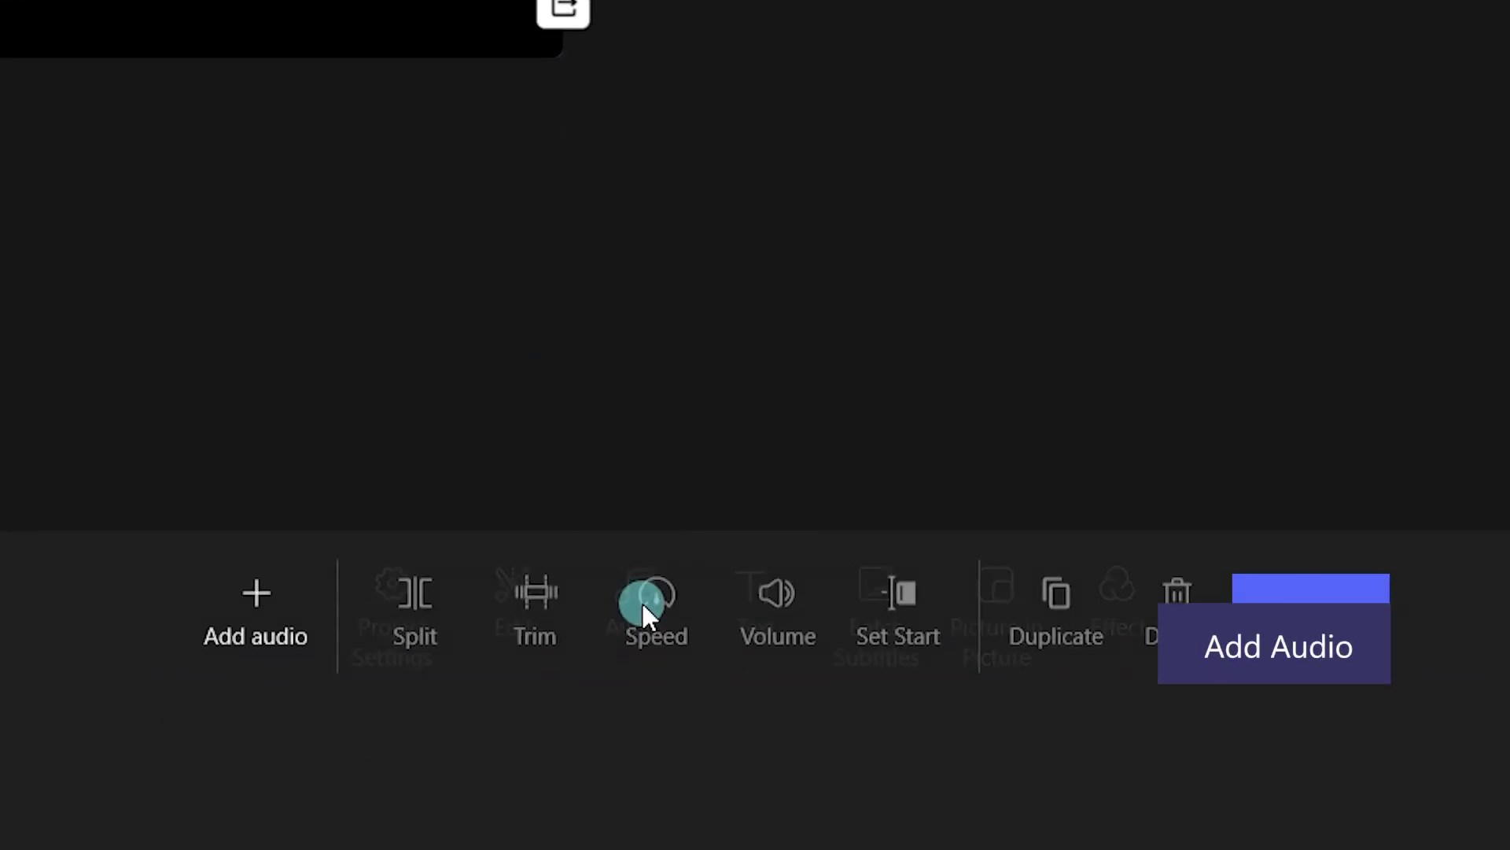
left_click(272, 586)
left_click(227, 383)
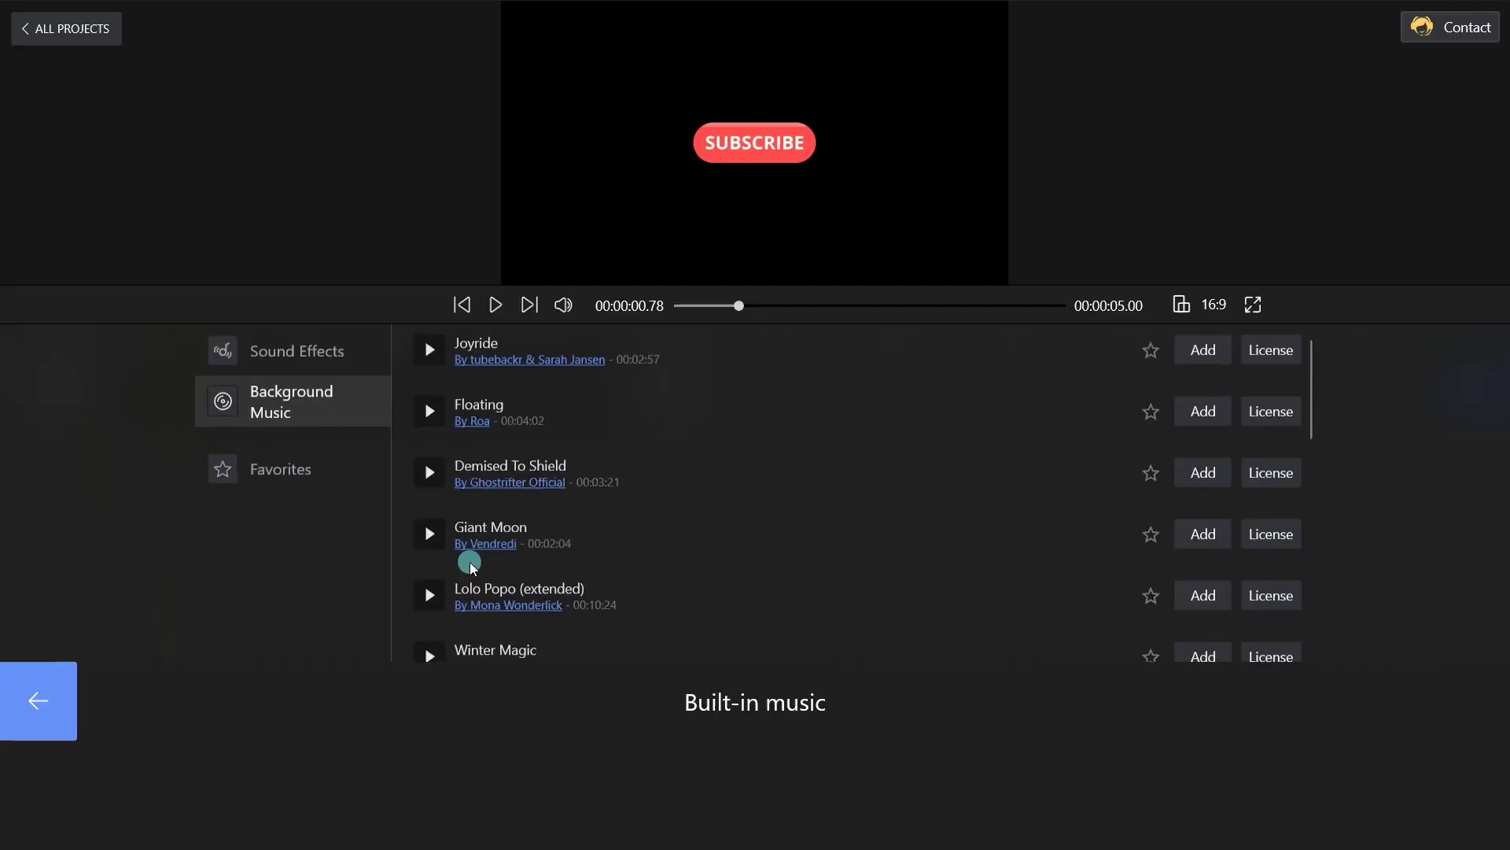
left_click(317, 350)
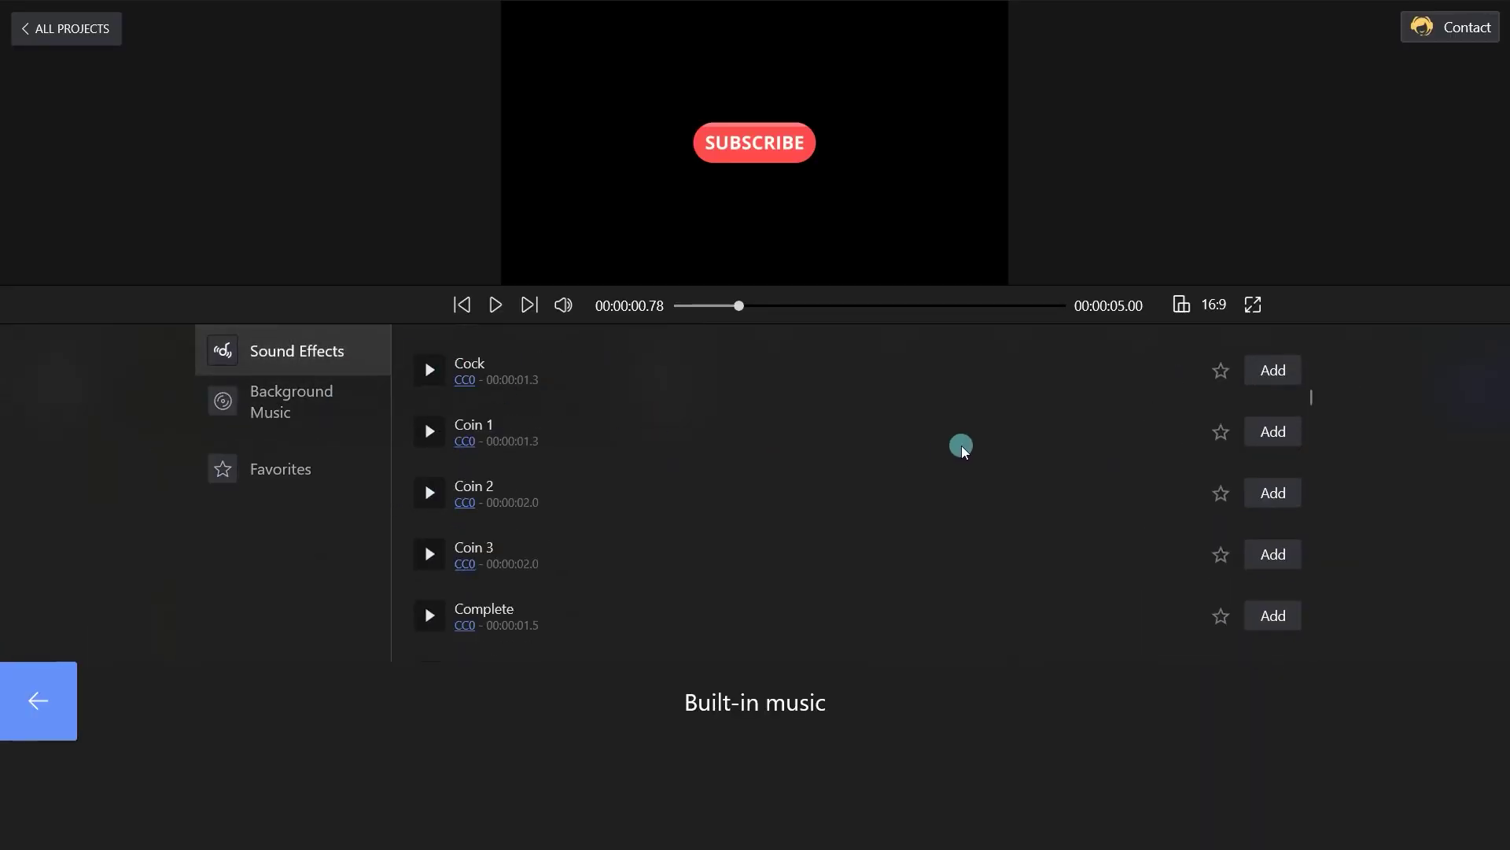
scroll(962, 446, "down", 5)
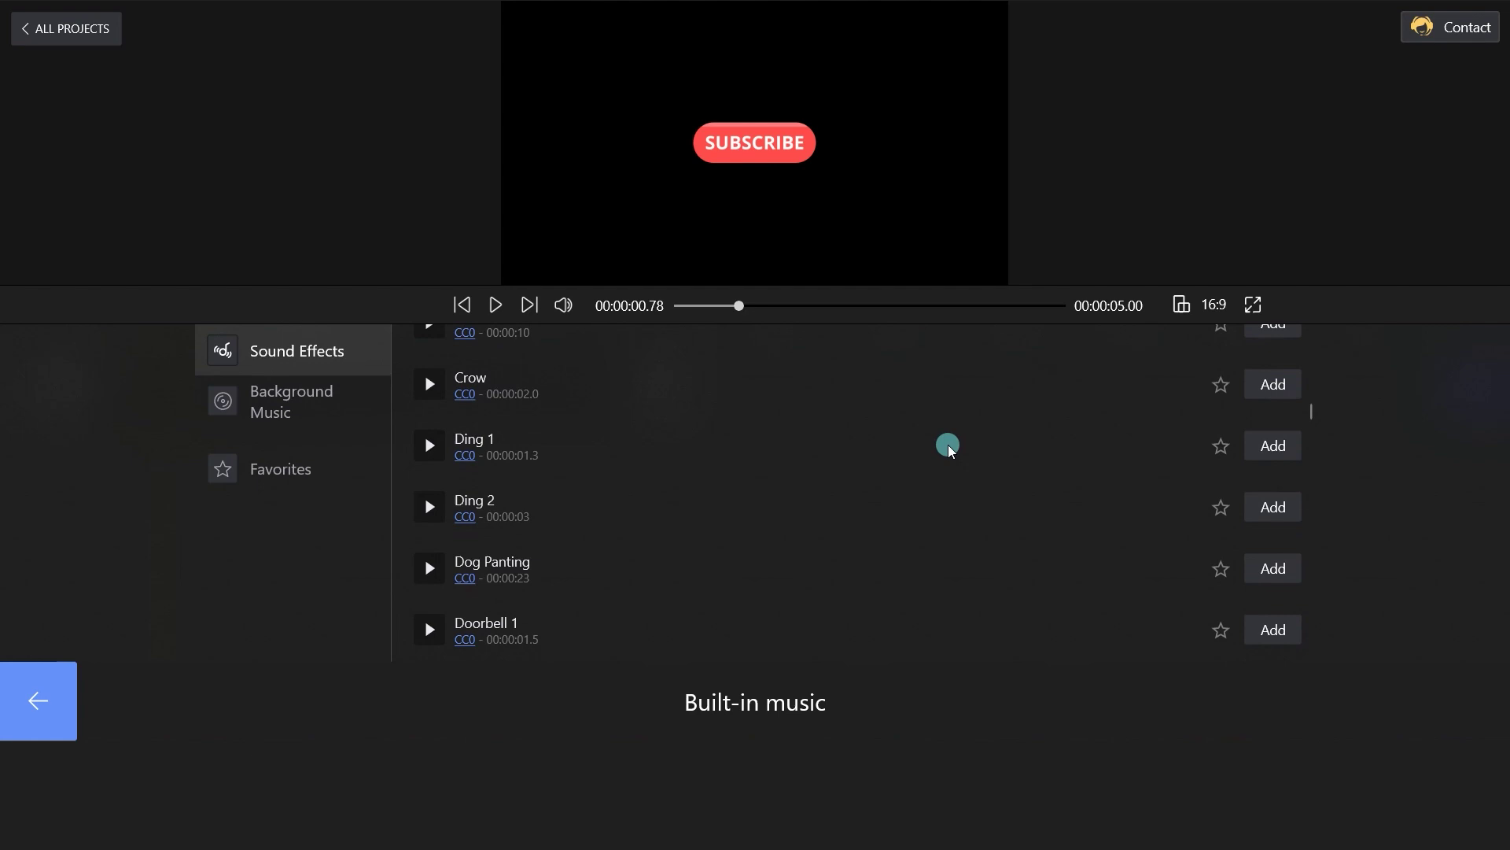
left_click(1280, 445)
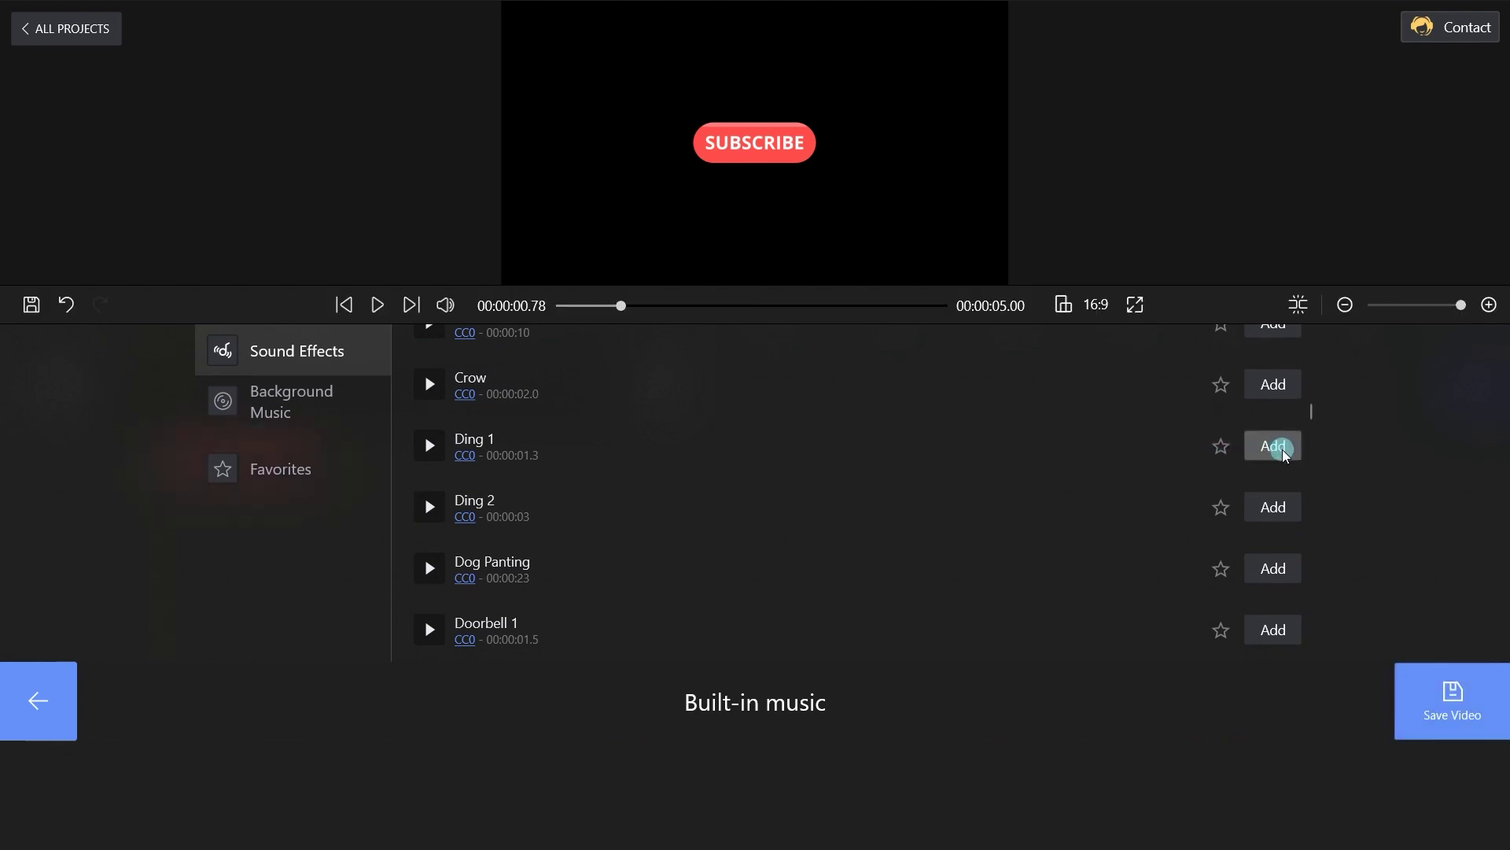
left_click(1274, 508)
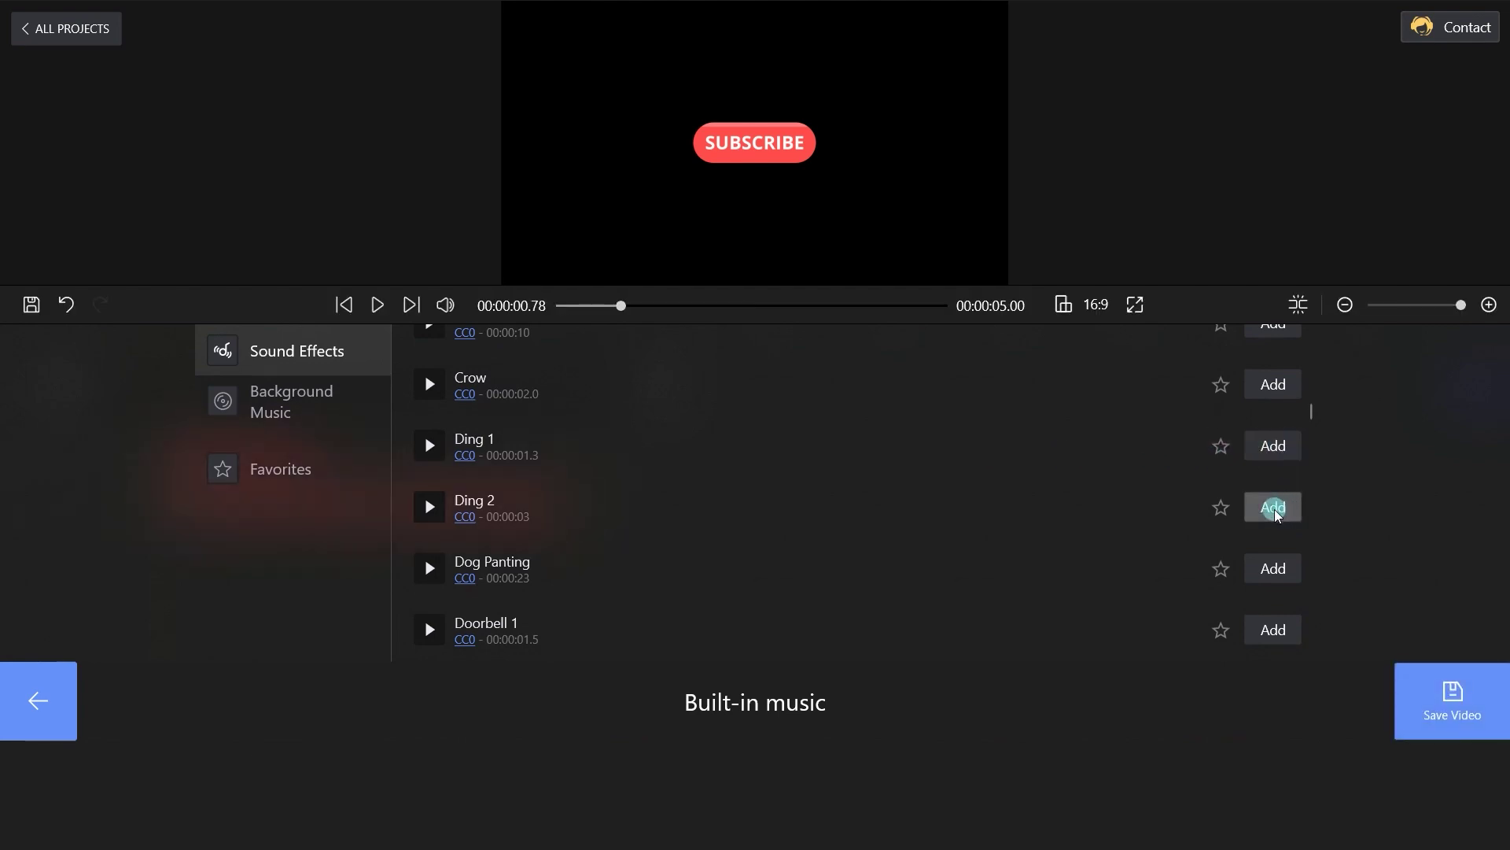
Step: Shift the Ding 2 clip later so it starts at 0.98 s
left_click(100, 681)
left_click(255, 504)
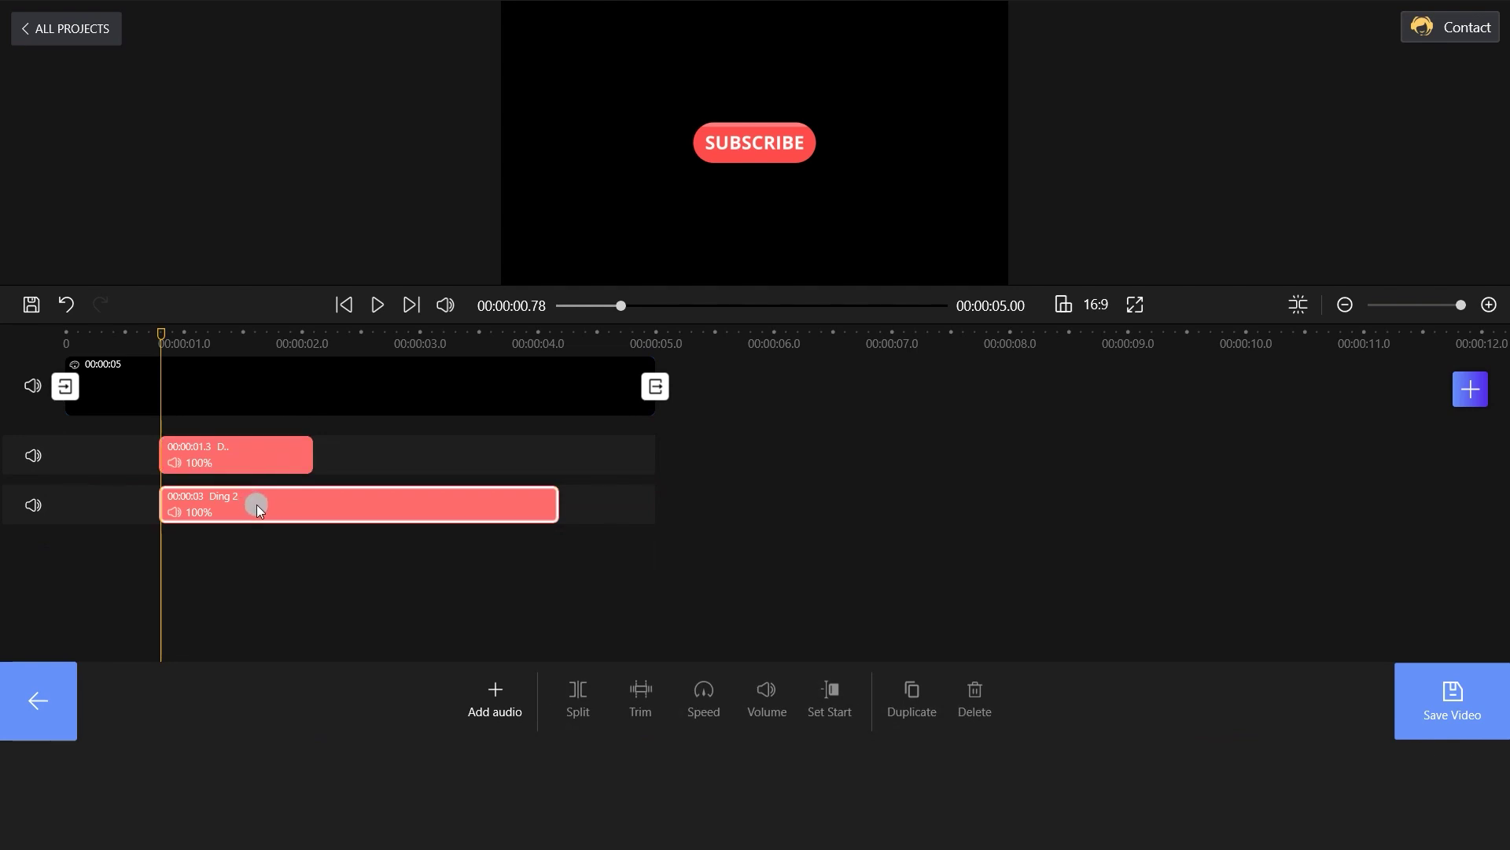
left_click_drag(358, 510, 483, 507)
Step: Preview the animated sticker row with its ding sounds from the main timeline
left_click(31, 304)
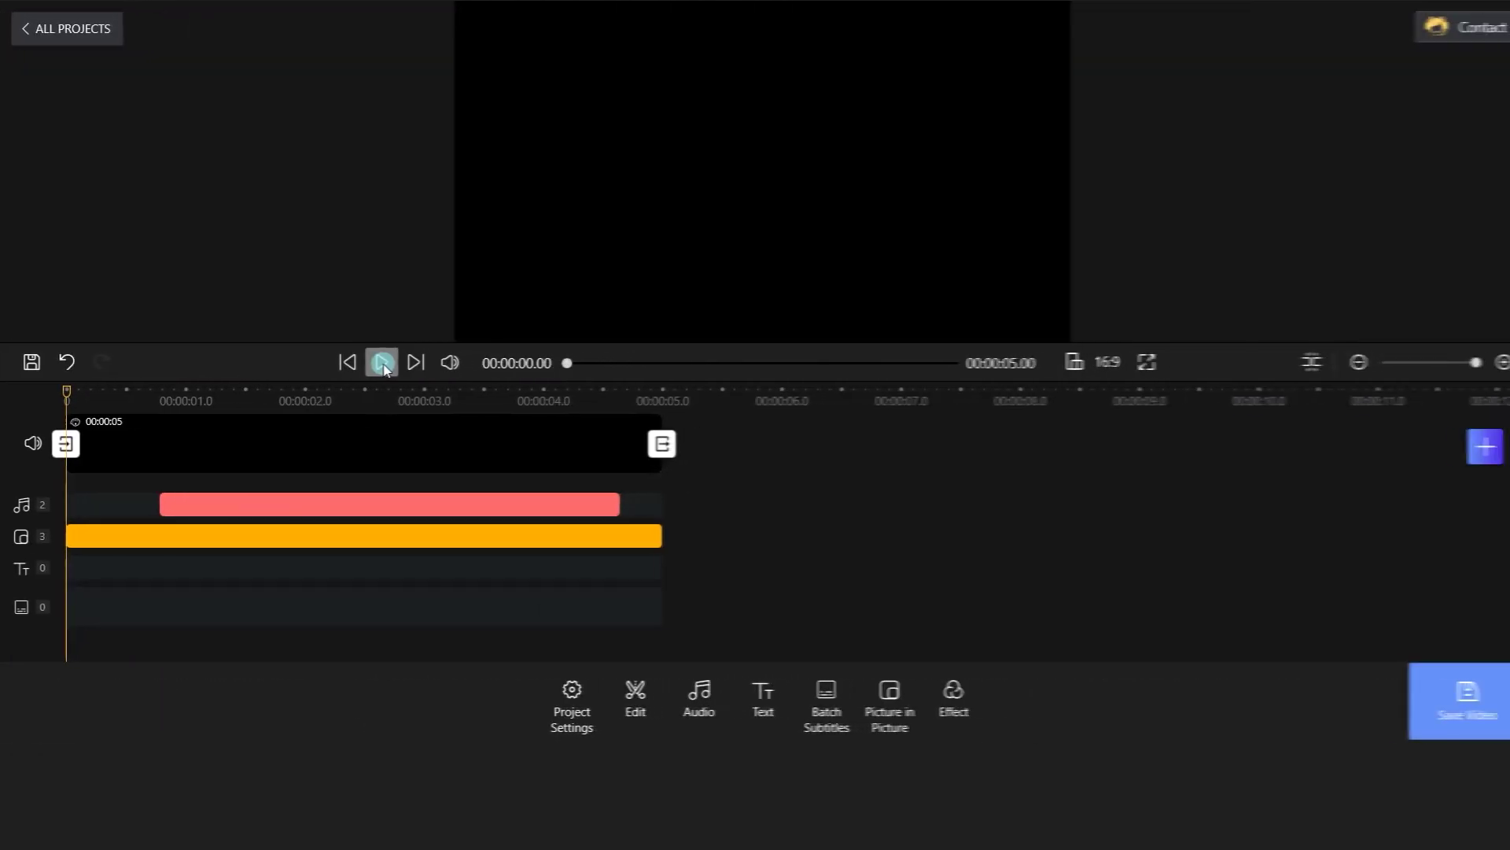
left_click(379, 364)
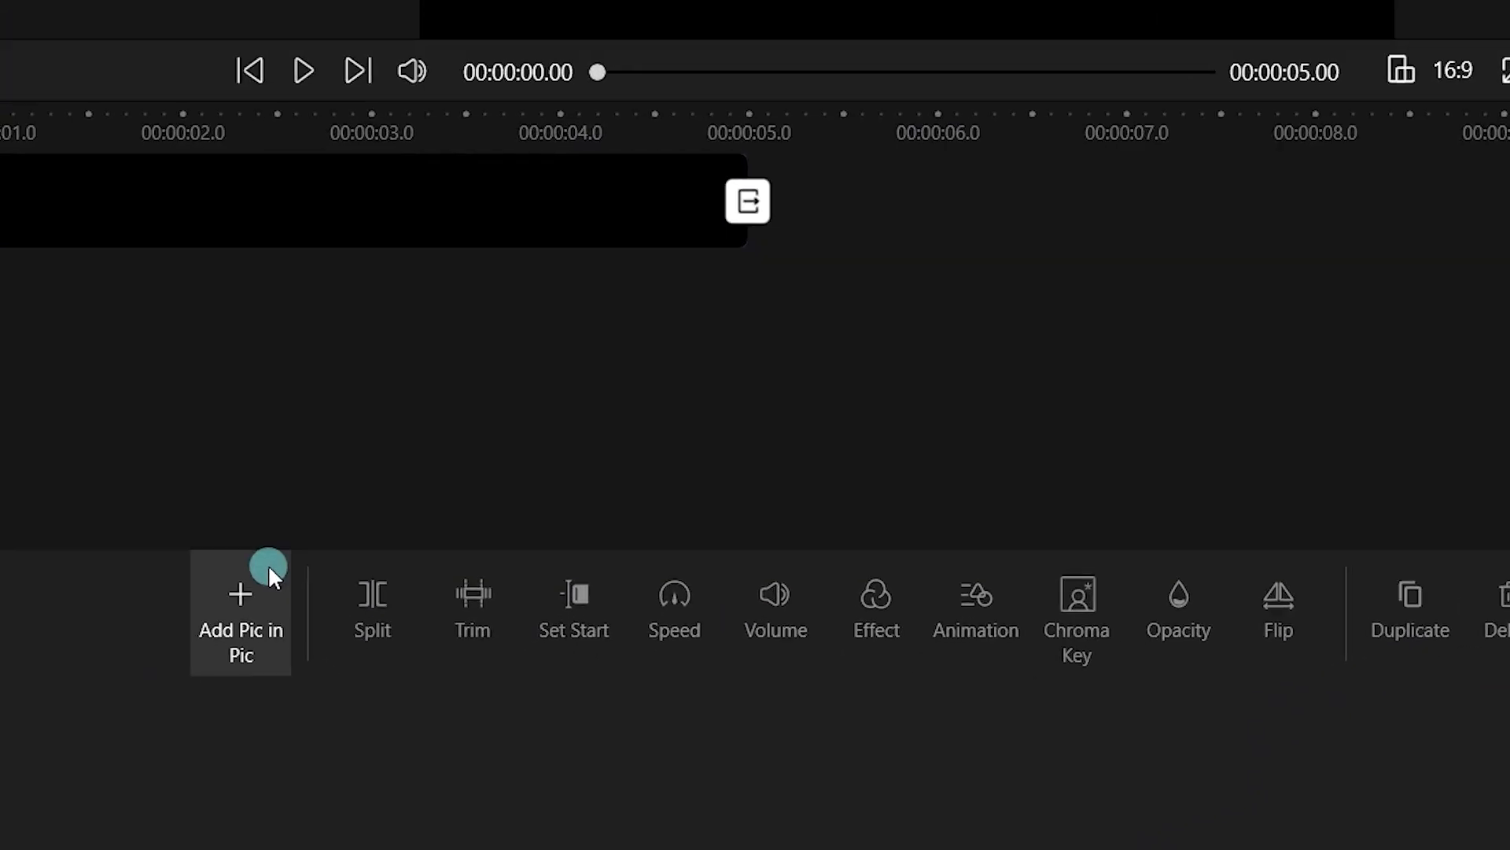
Step: Add a star sticker, shrink it into the top-left corner and stretch its clip to 5 seconds
left_click(254, 575)
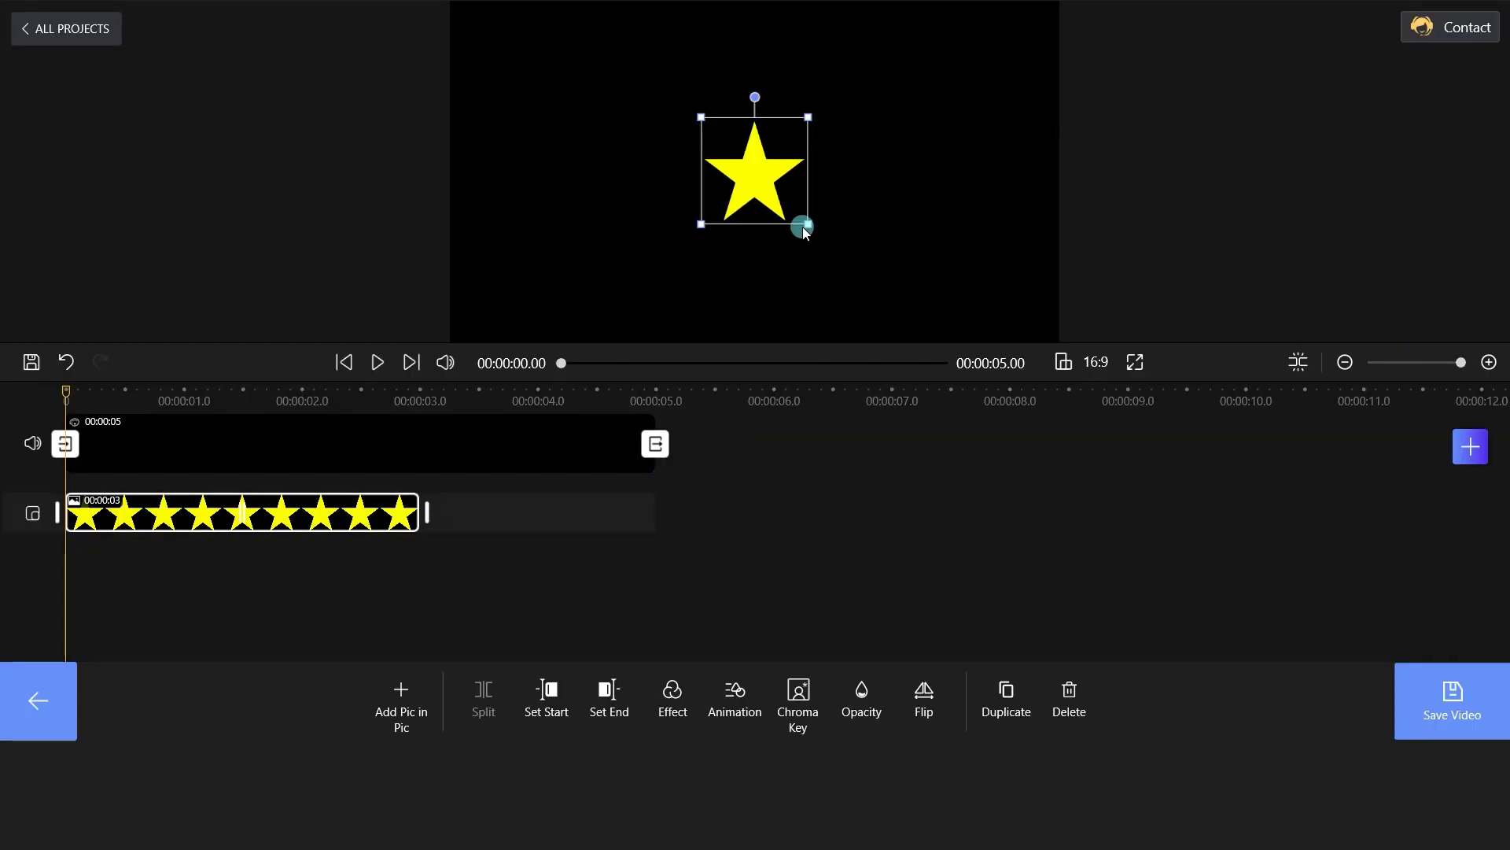
left_click_drag(803, 226, 723, 132)
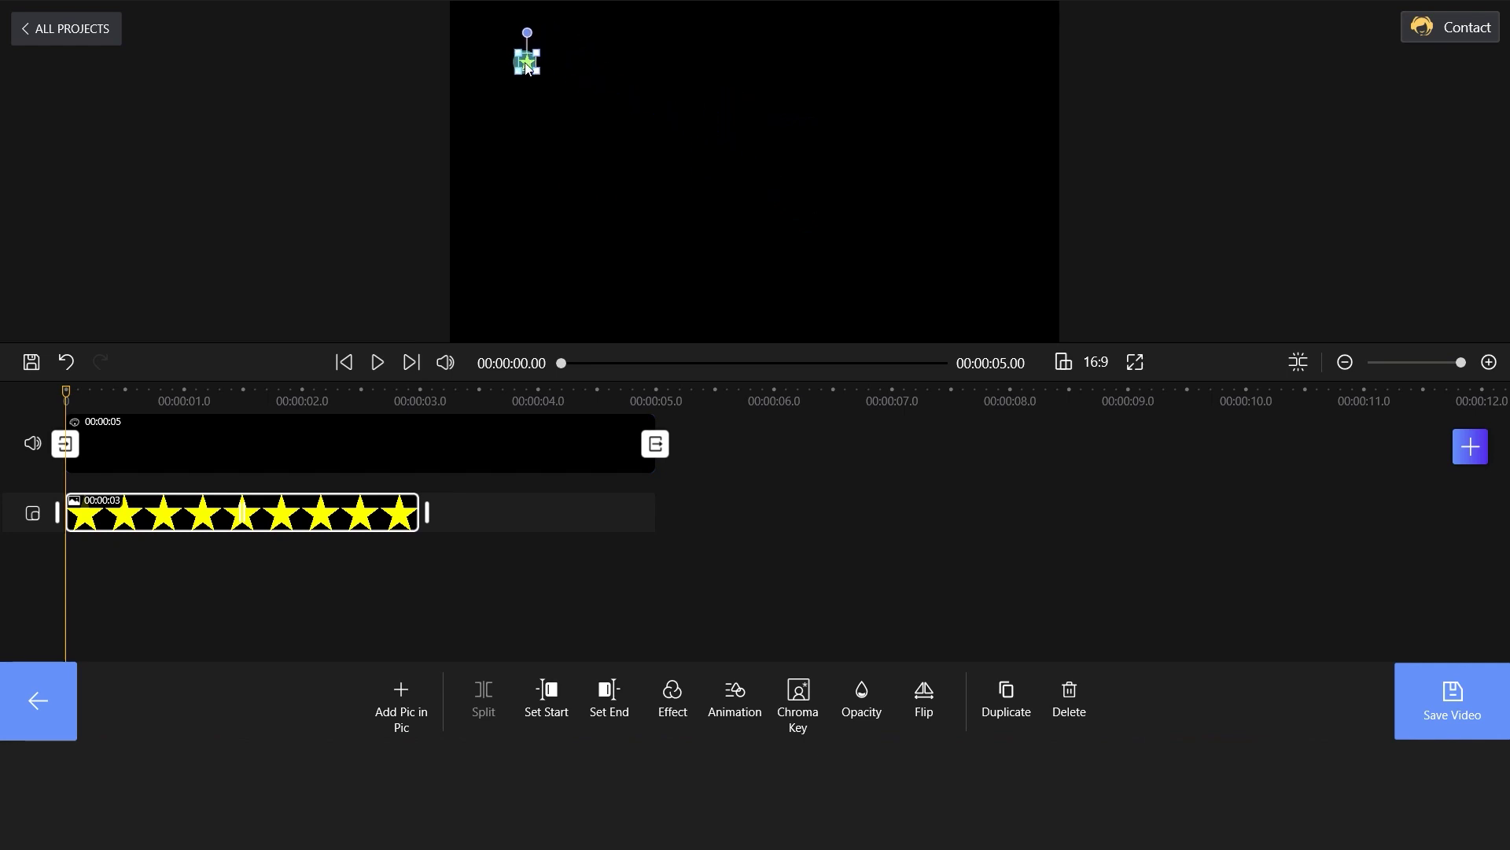
left_click_drag(518, 513, 643, 496)
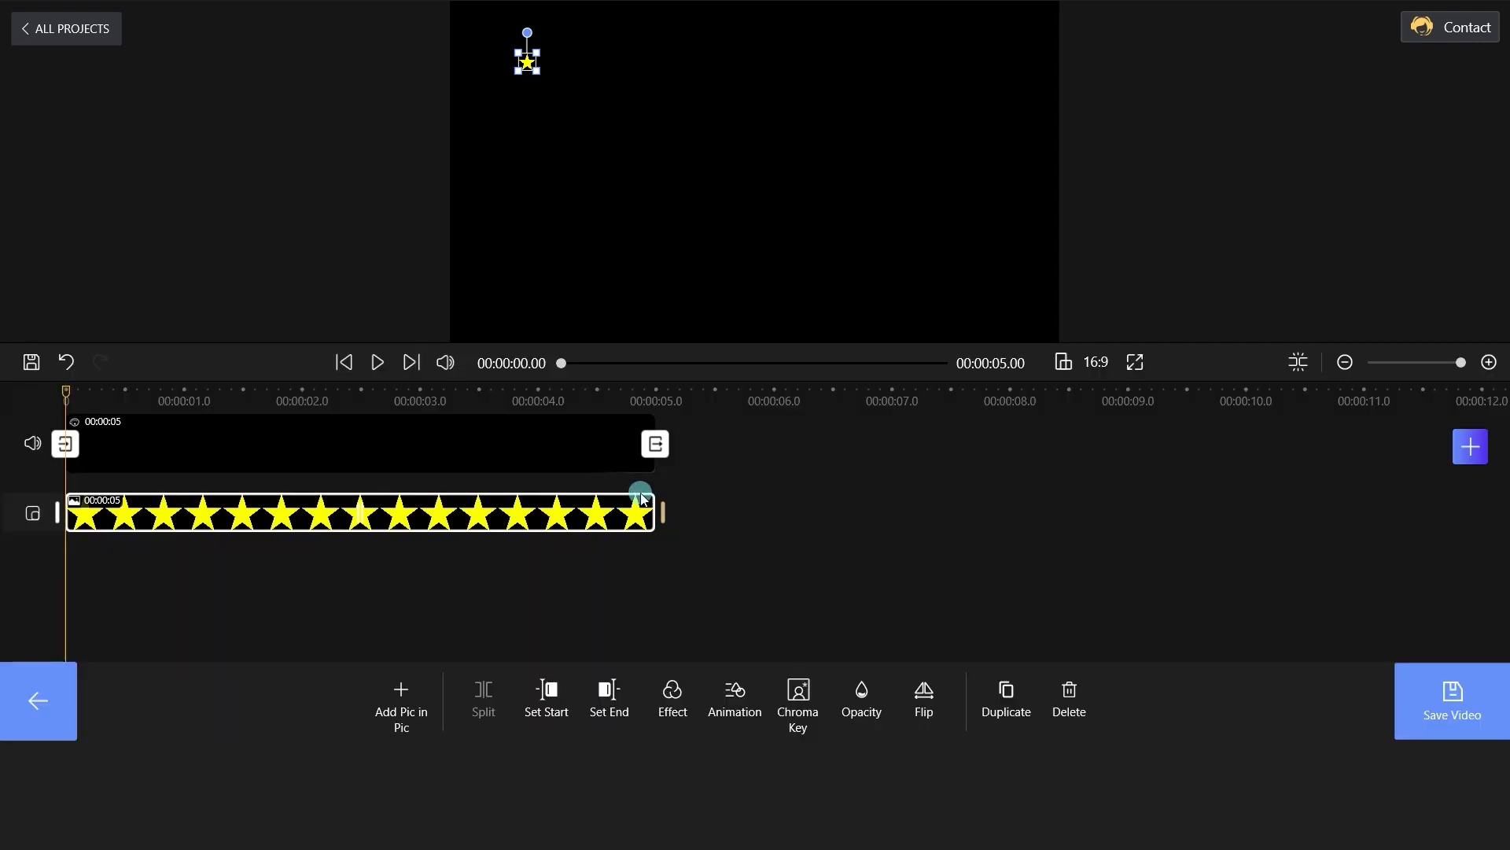
Step: Give the star a repeating Fade emphasis animation at a 2-second interval, then rewind to 0
left_click(739, 673)
left_click(319, 518)
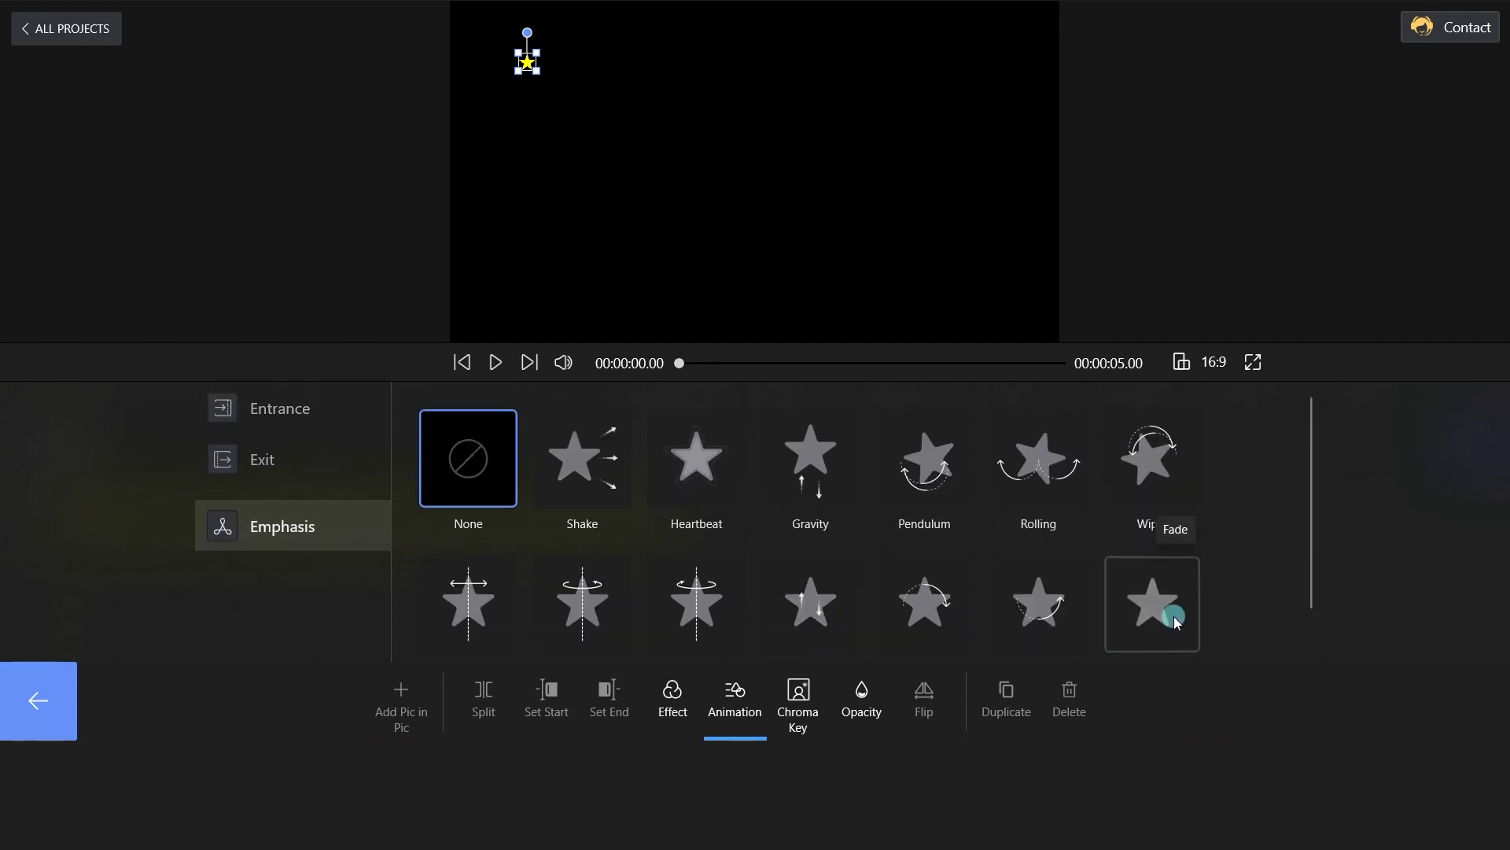
left_click(1175, 621)
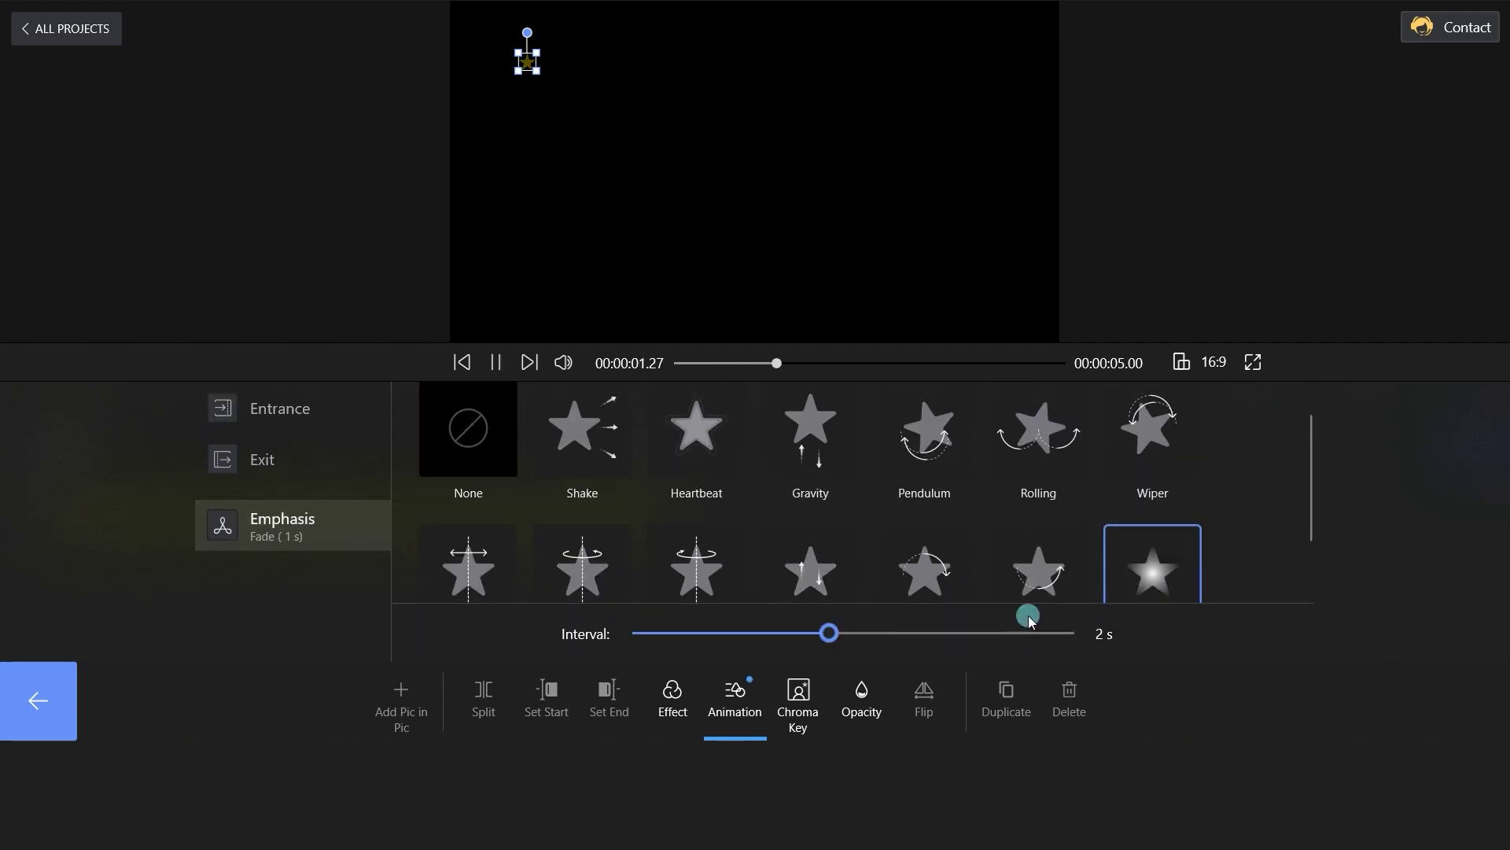
left_click(89, 700)
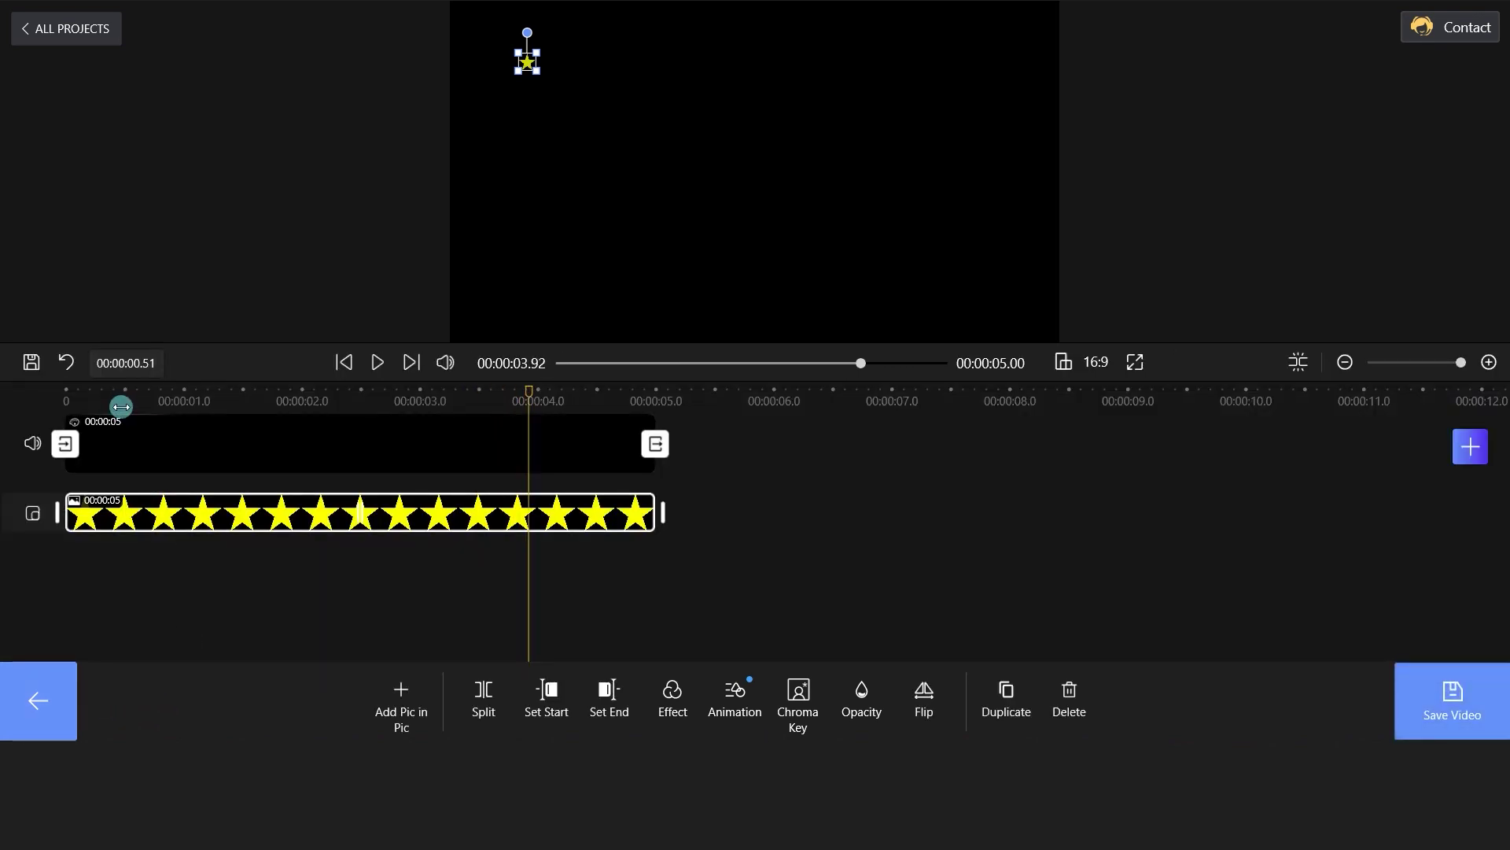
left_click(77, 399)
left_click(99, 446)
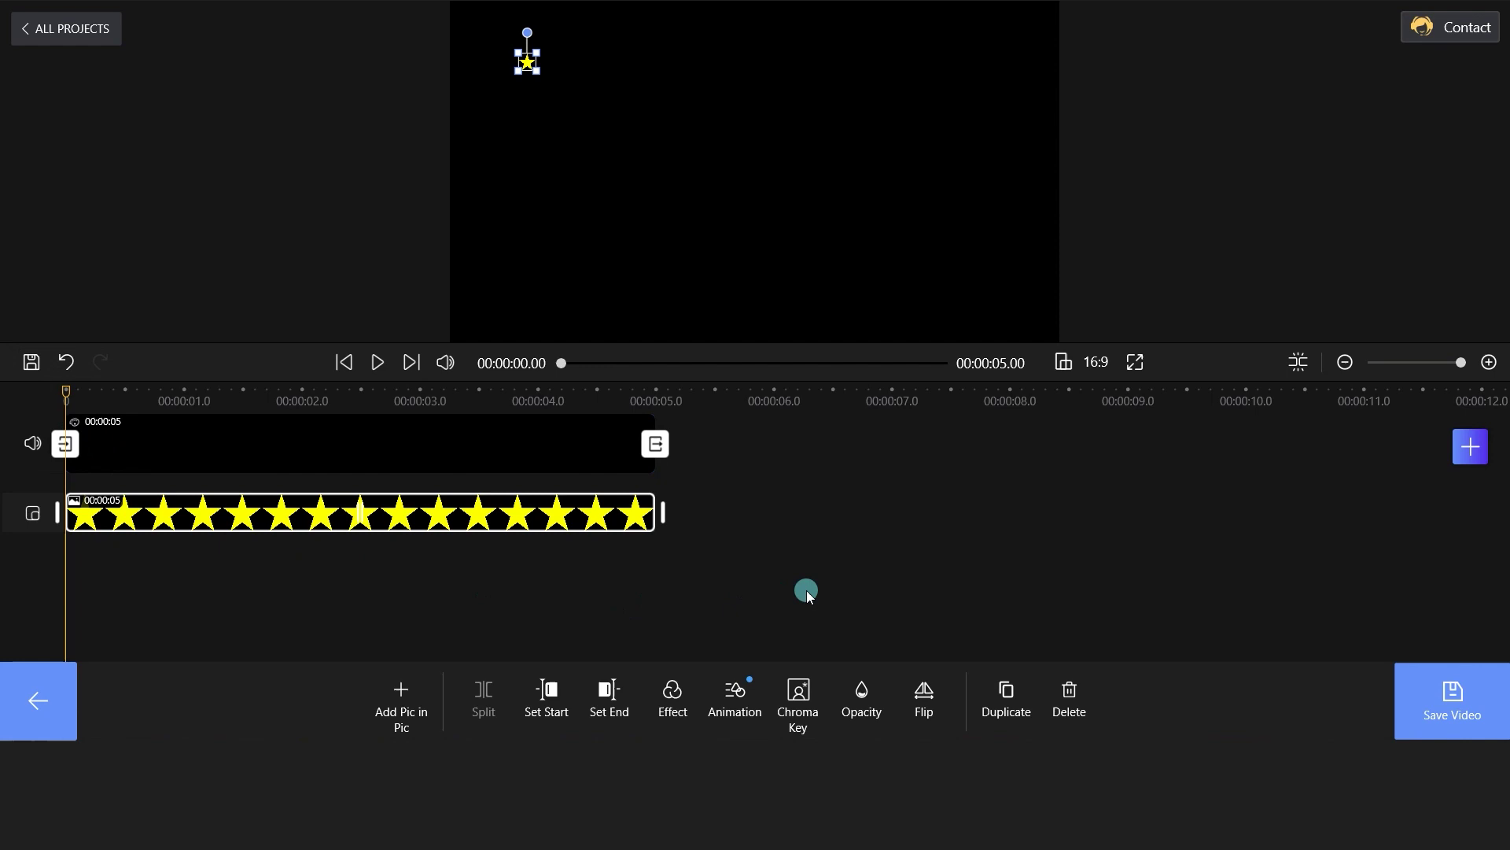
Step: Duplicate the star, delay the top and third star clips' starts, and play the starfield
left_click(1015, 693)
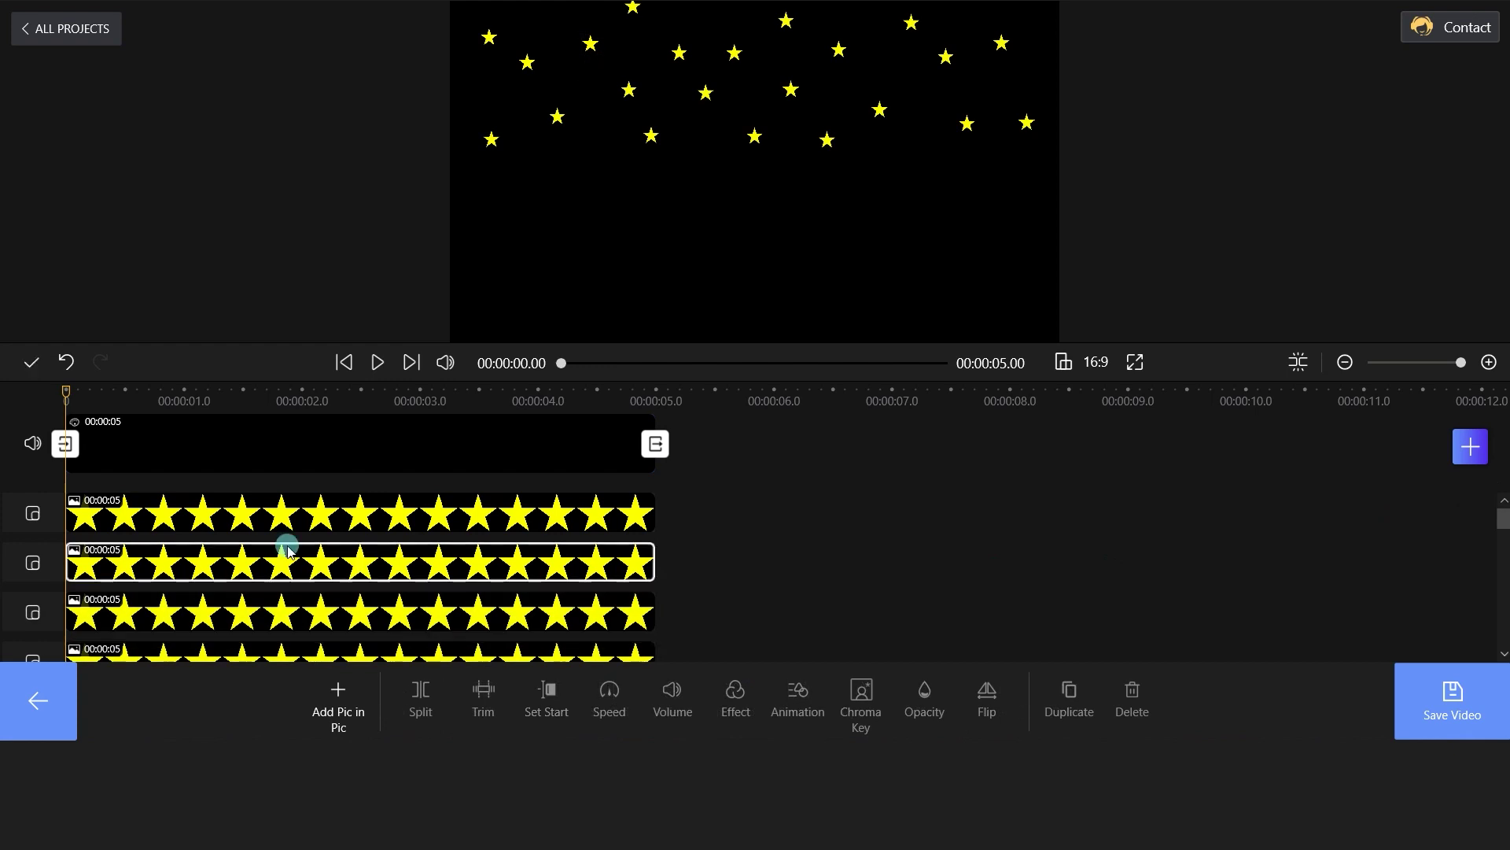
left_click(272, 512)
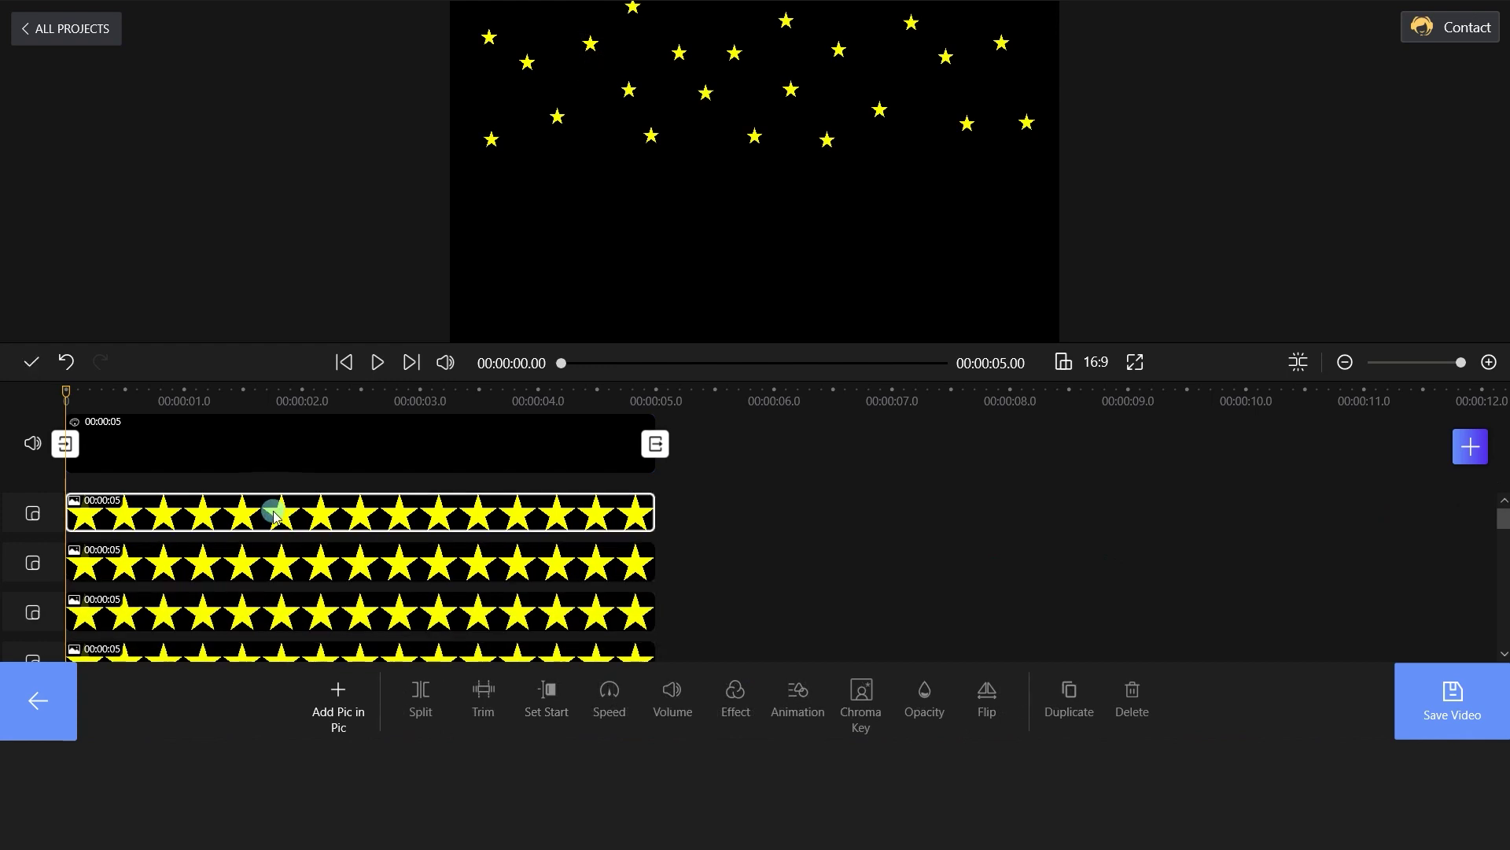
left_click_drag(361, 514, 380, 514)
left_click(376, 618)
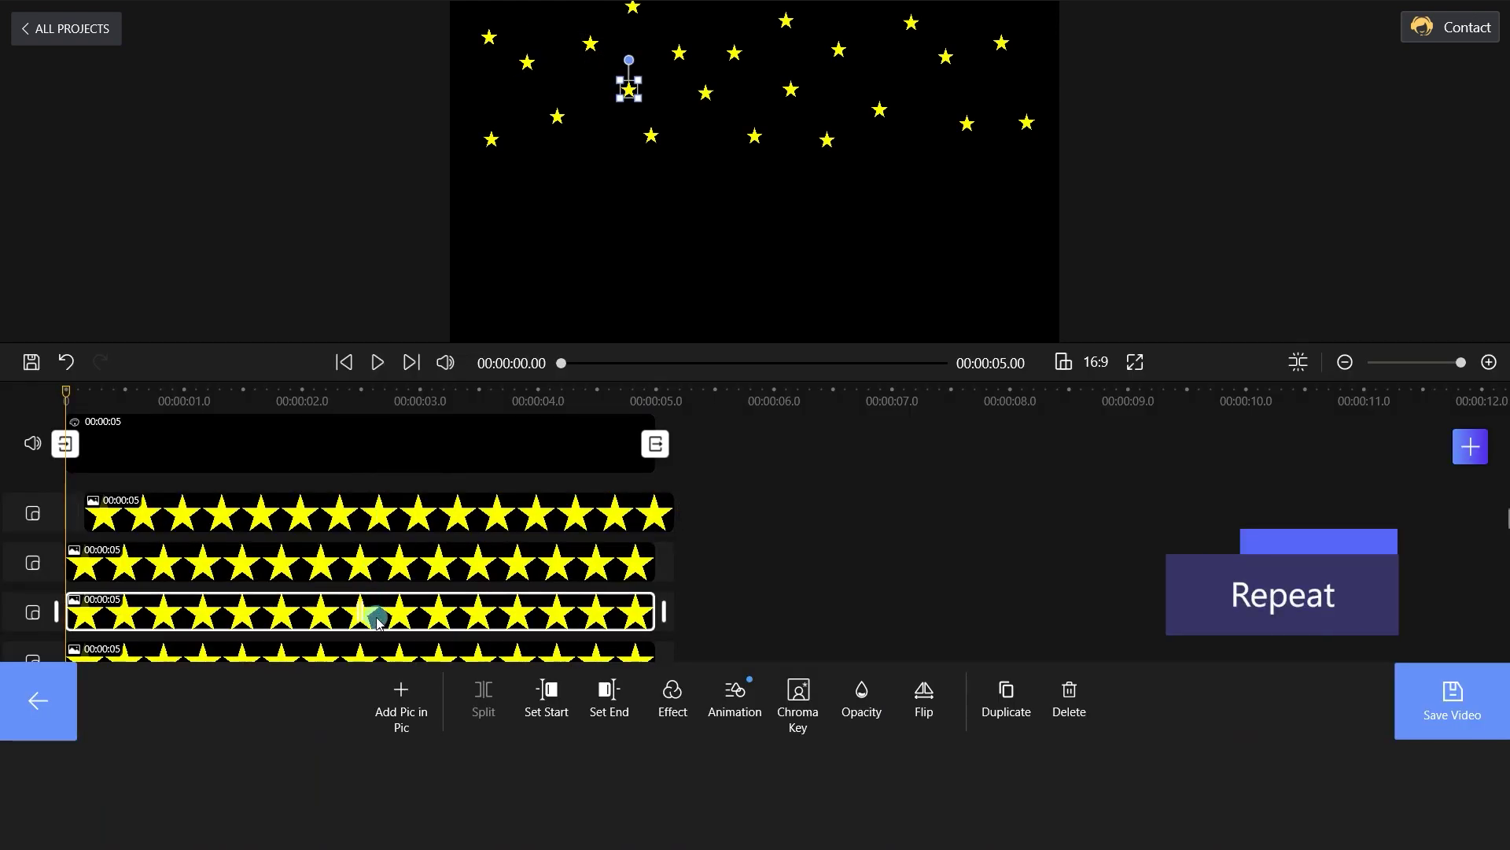
left_click_drag(407, 608, 412, 605)
left_click(378, 449)
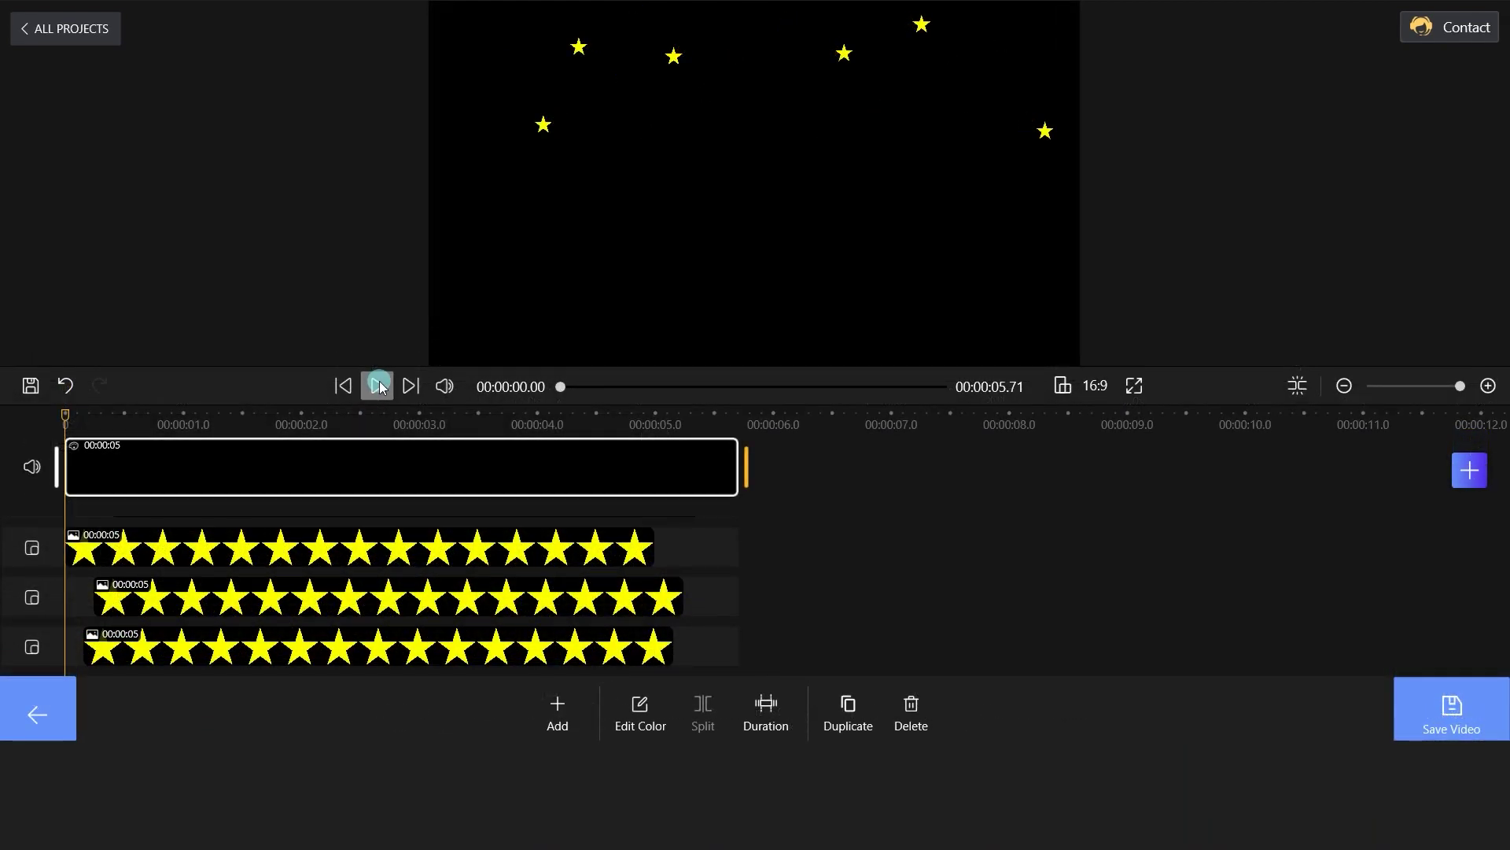
left_click(378, 385)
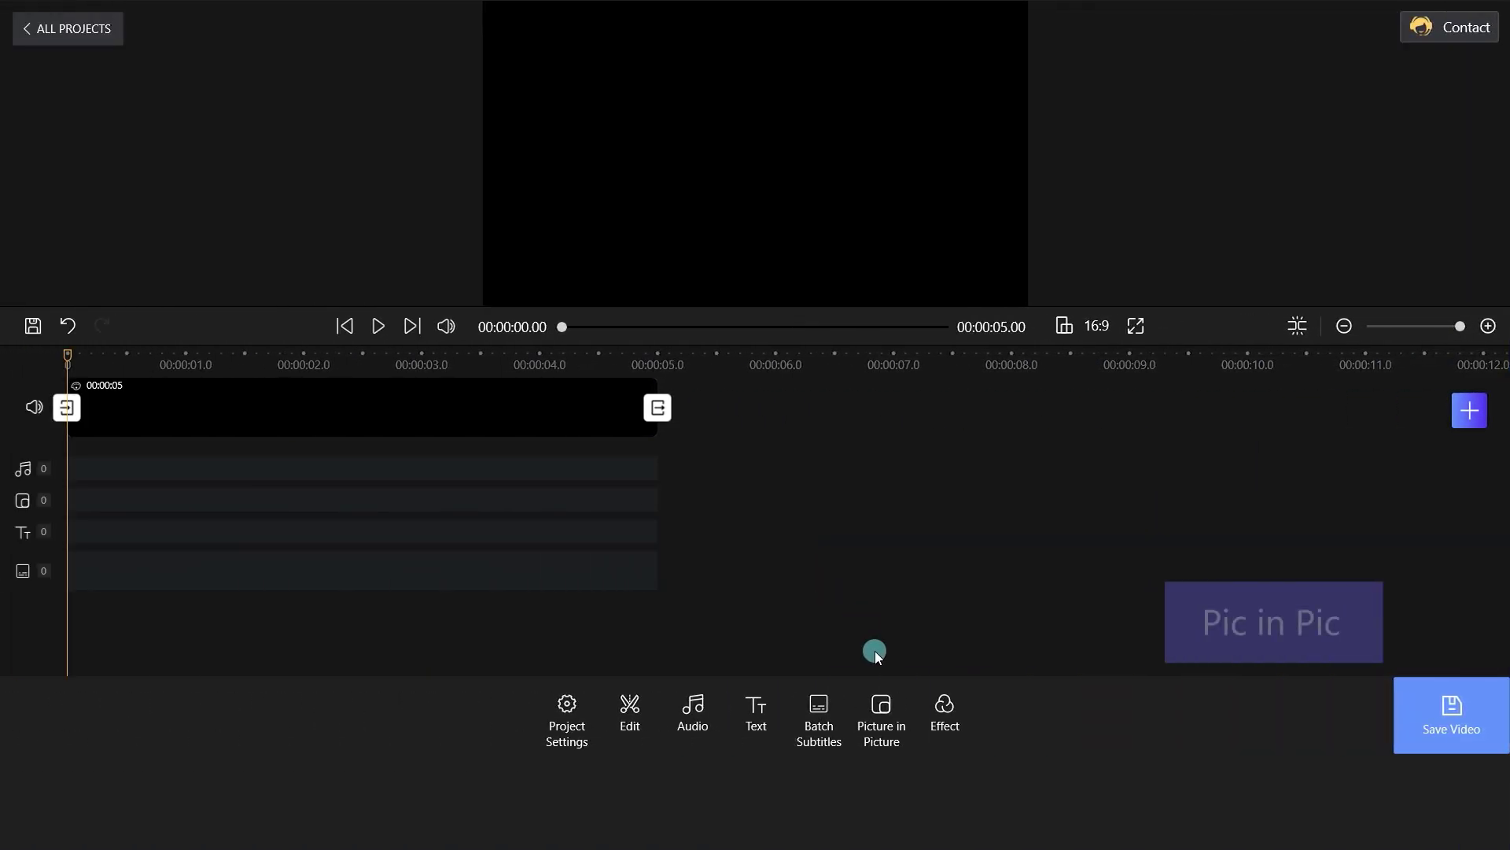
Step: Add a hanging-line overlay clip, duplicate it, and bring up the built-in stickers library
left_click(880, 709)
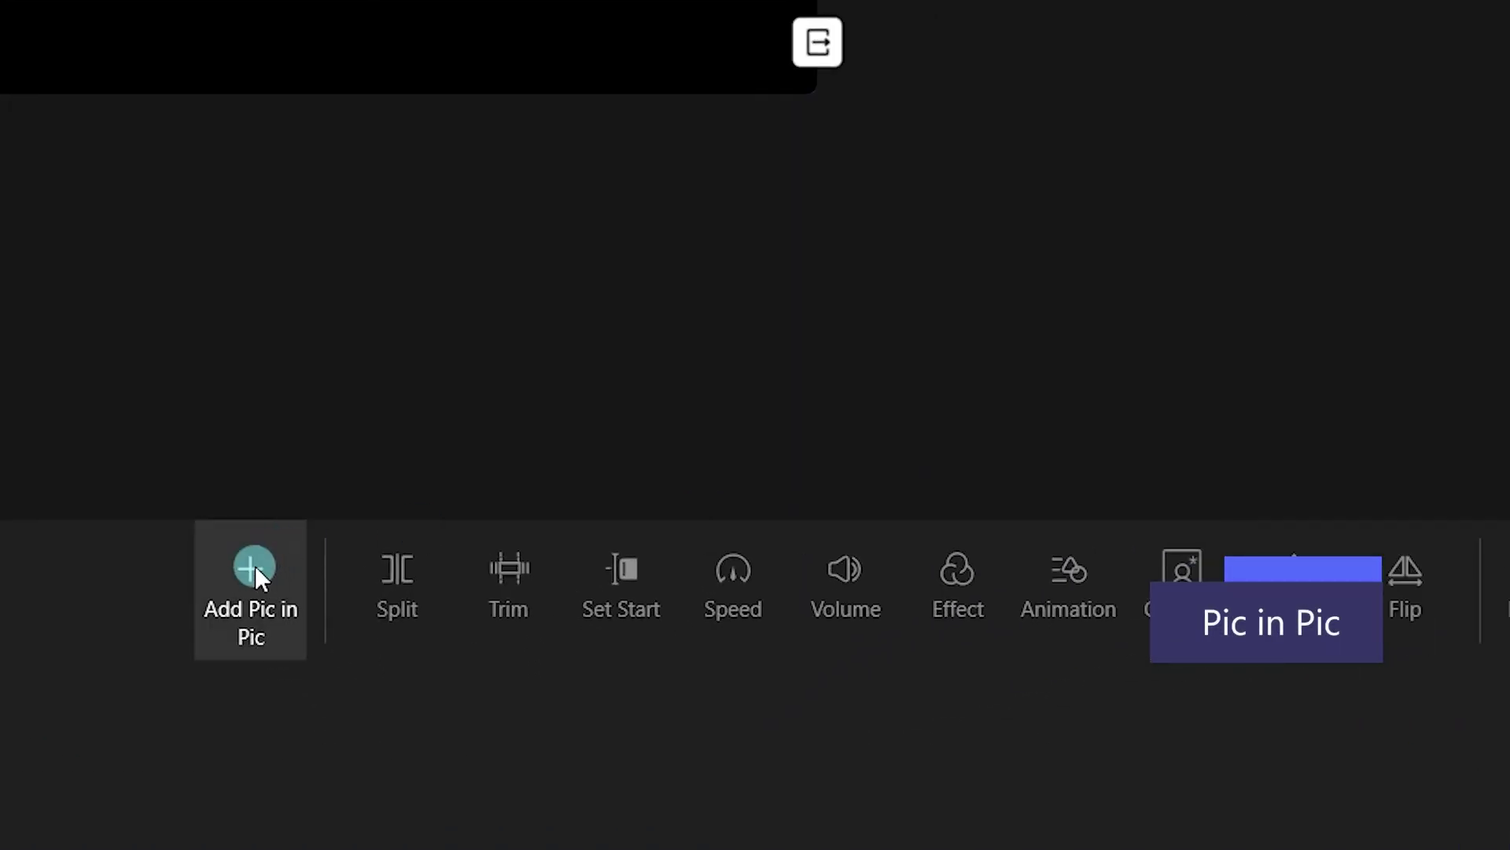
left_click(335, 703)
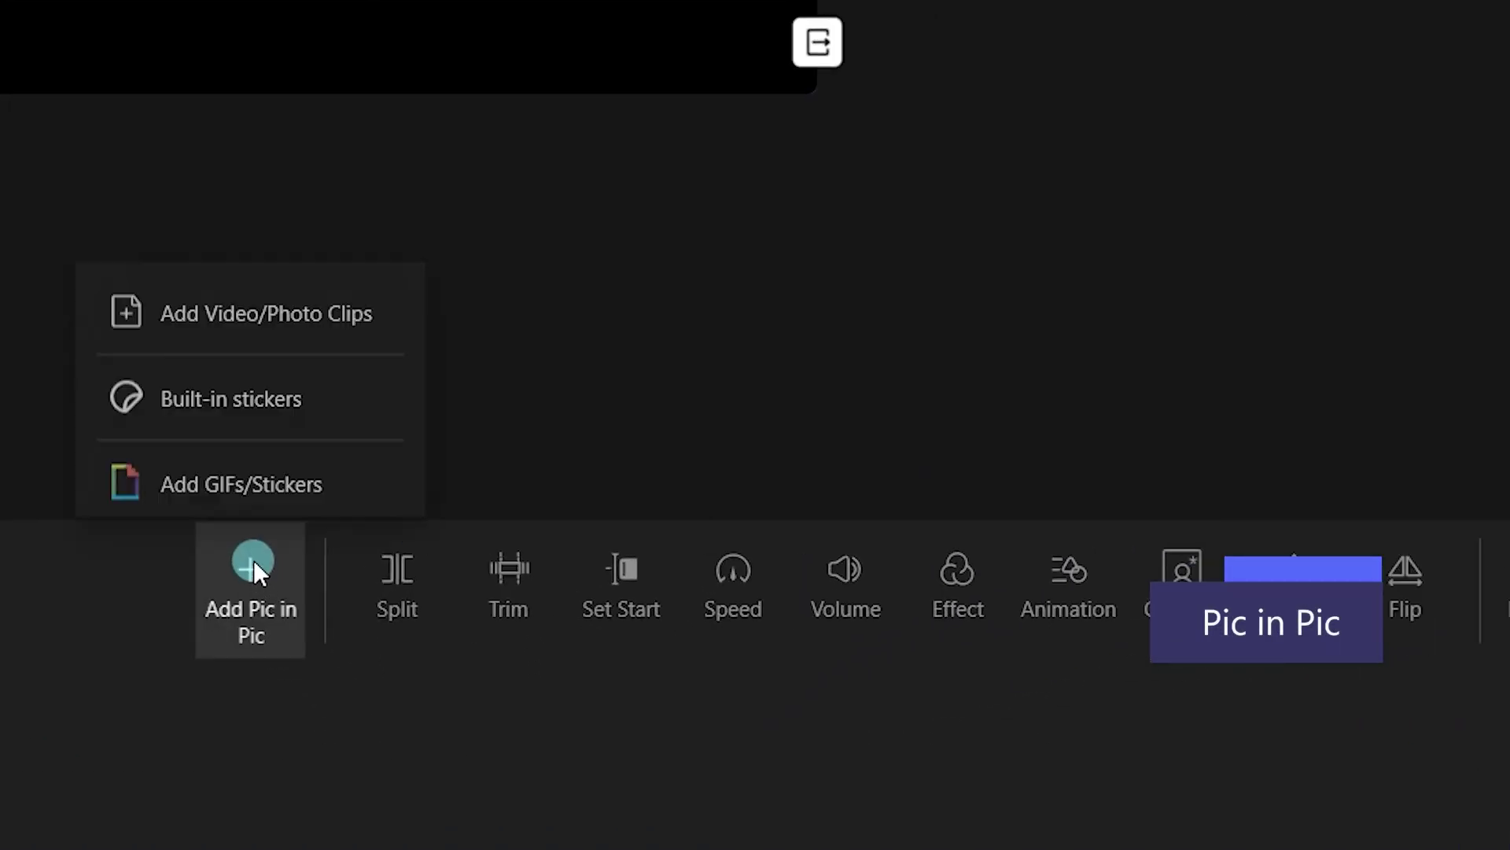
left_click(275, 264)
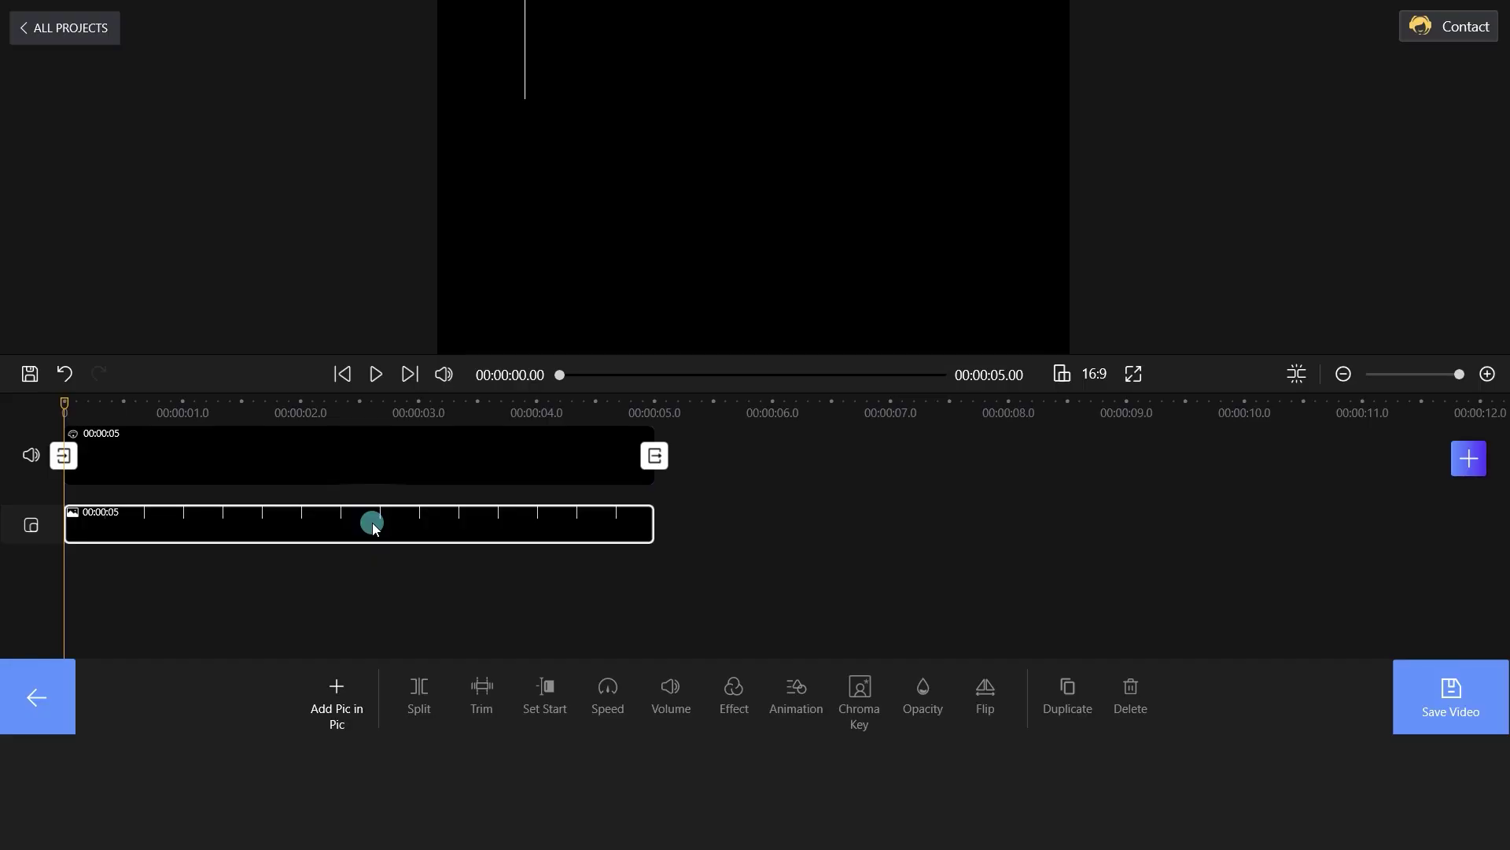
left_click(375, 528)
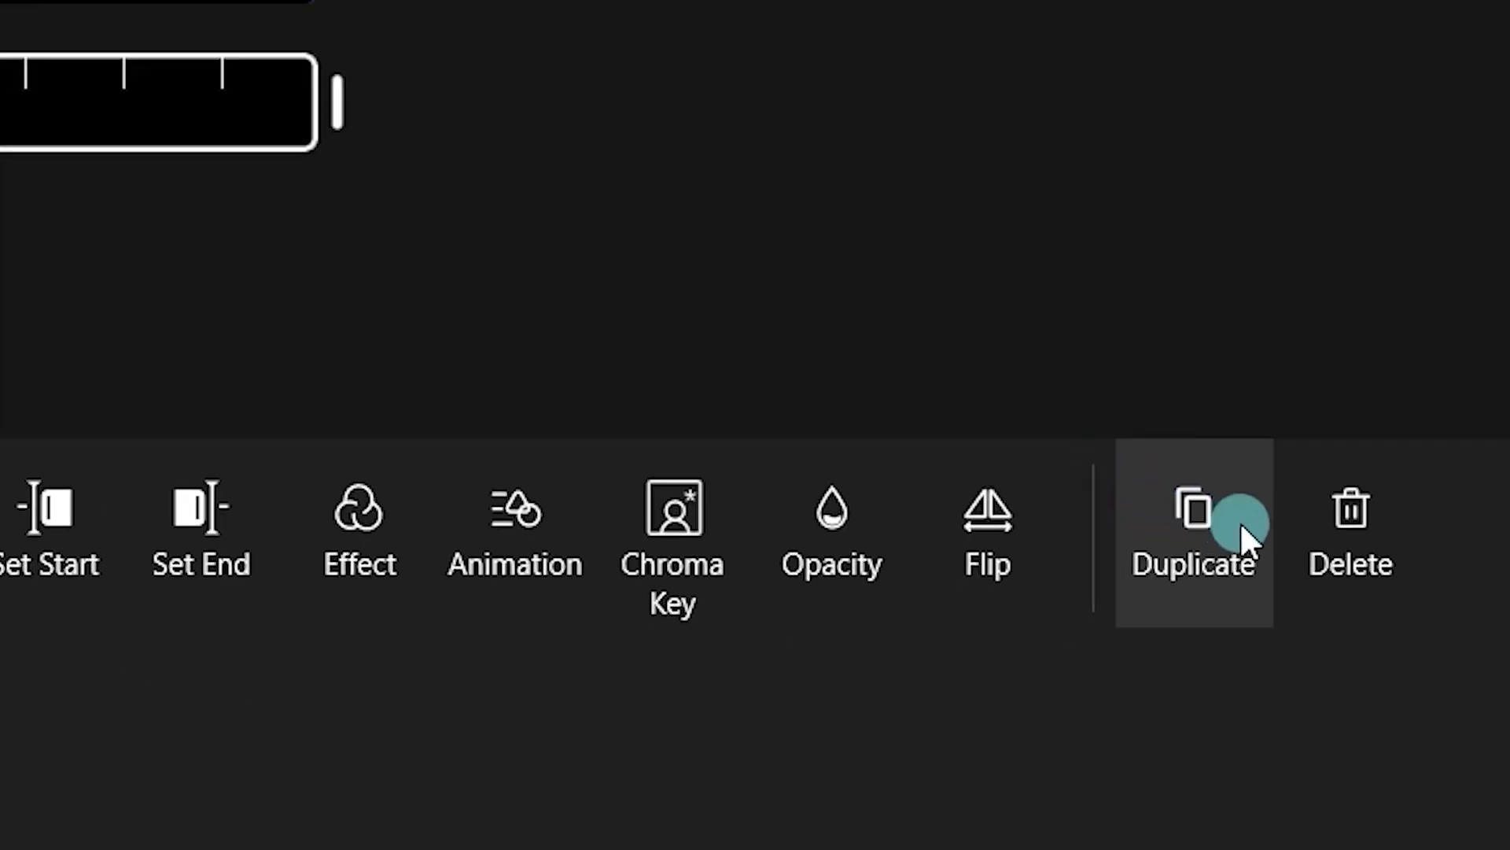
left_click(1192, 507)
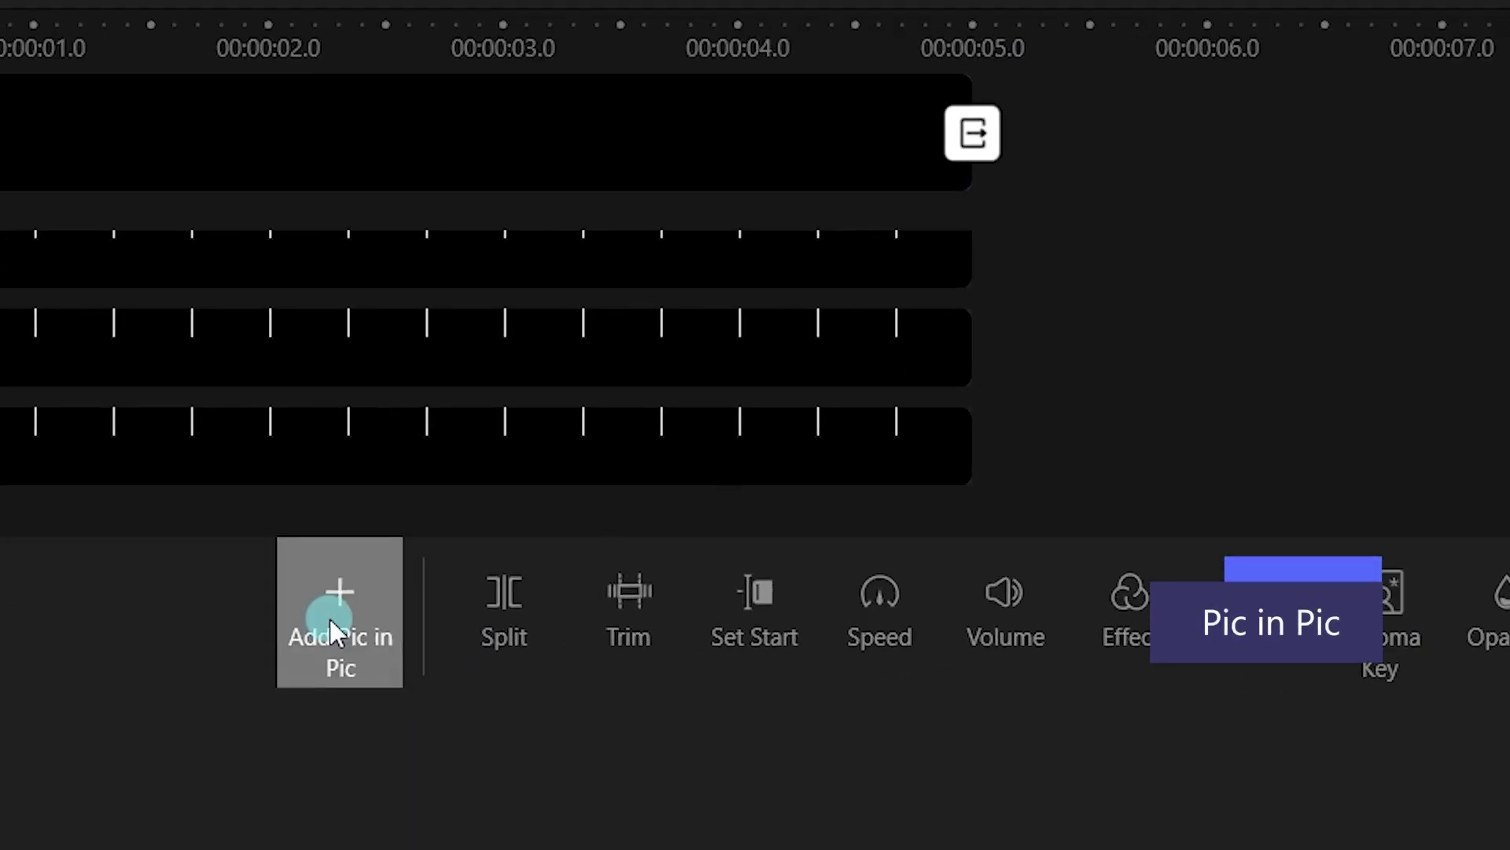
left_click(329, 620)
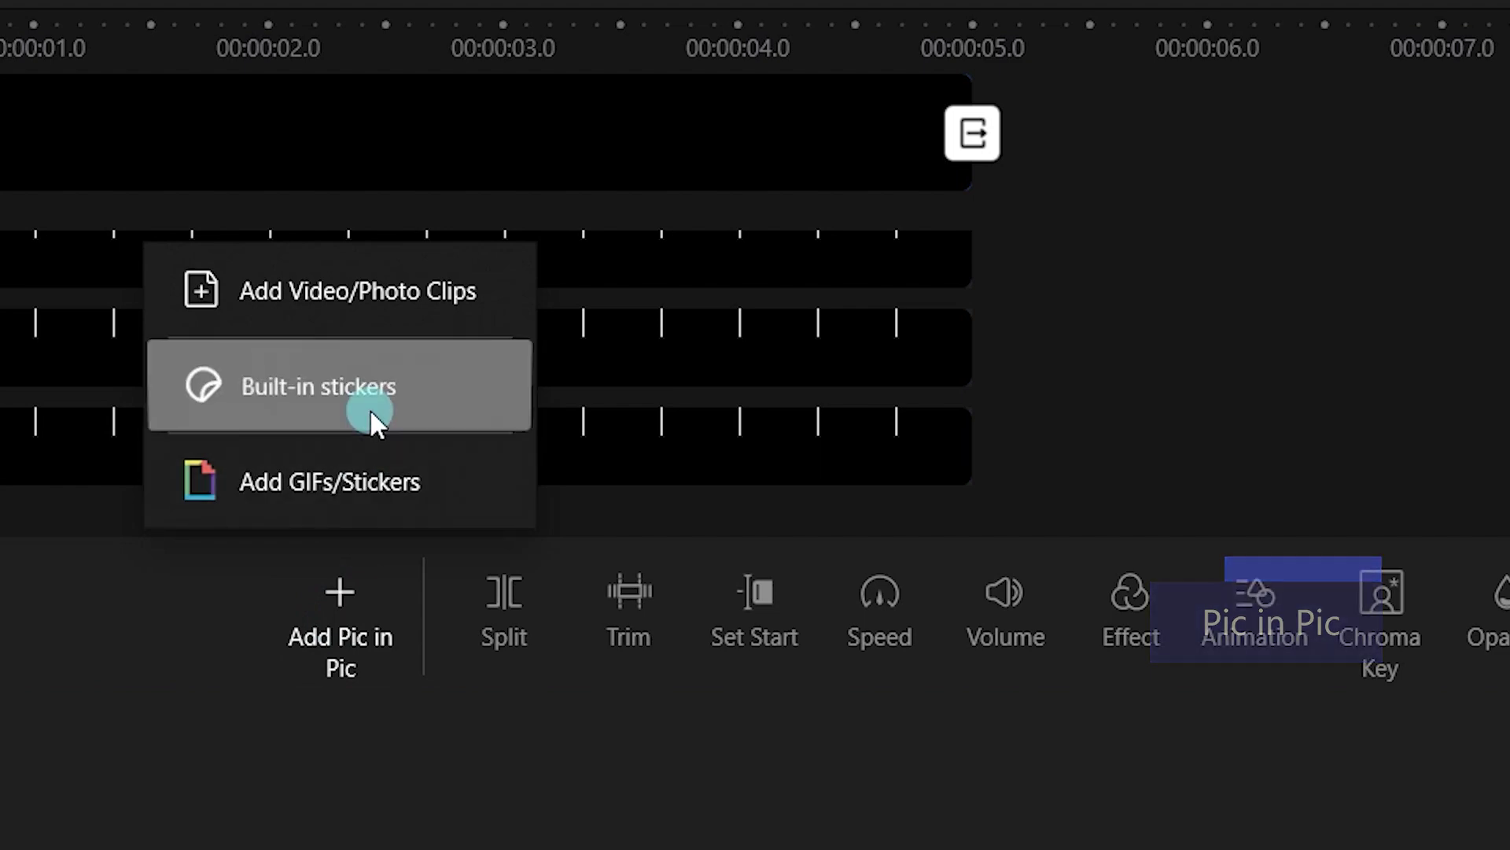
left_click(369, 416)
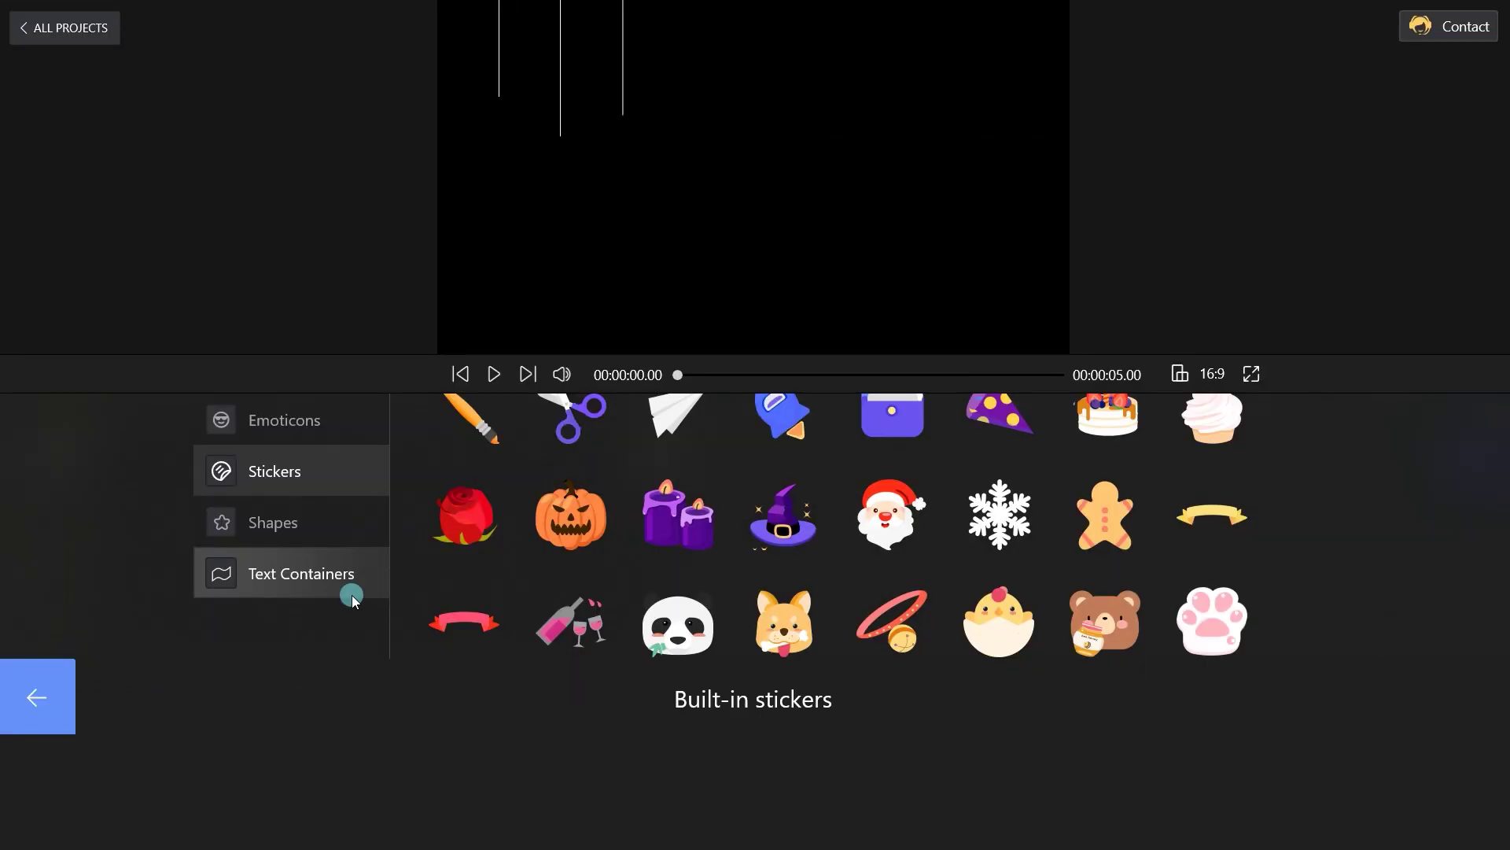
Step: Add pumpkin and snowflake stickers, then a gold star sticker
left_click(587, 526)
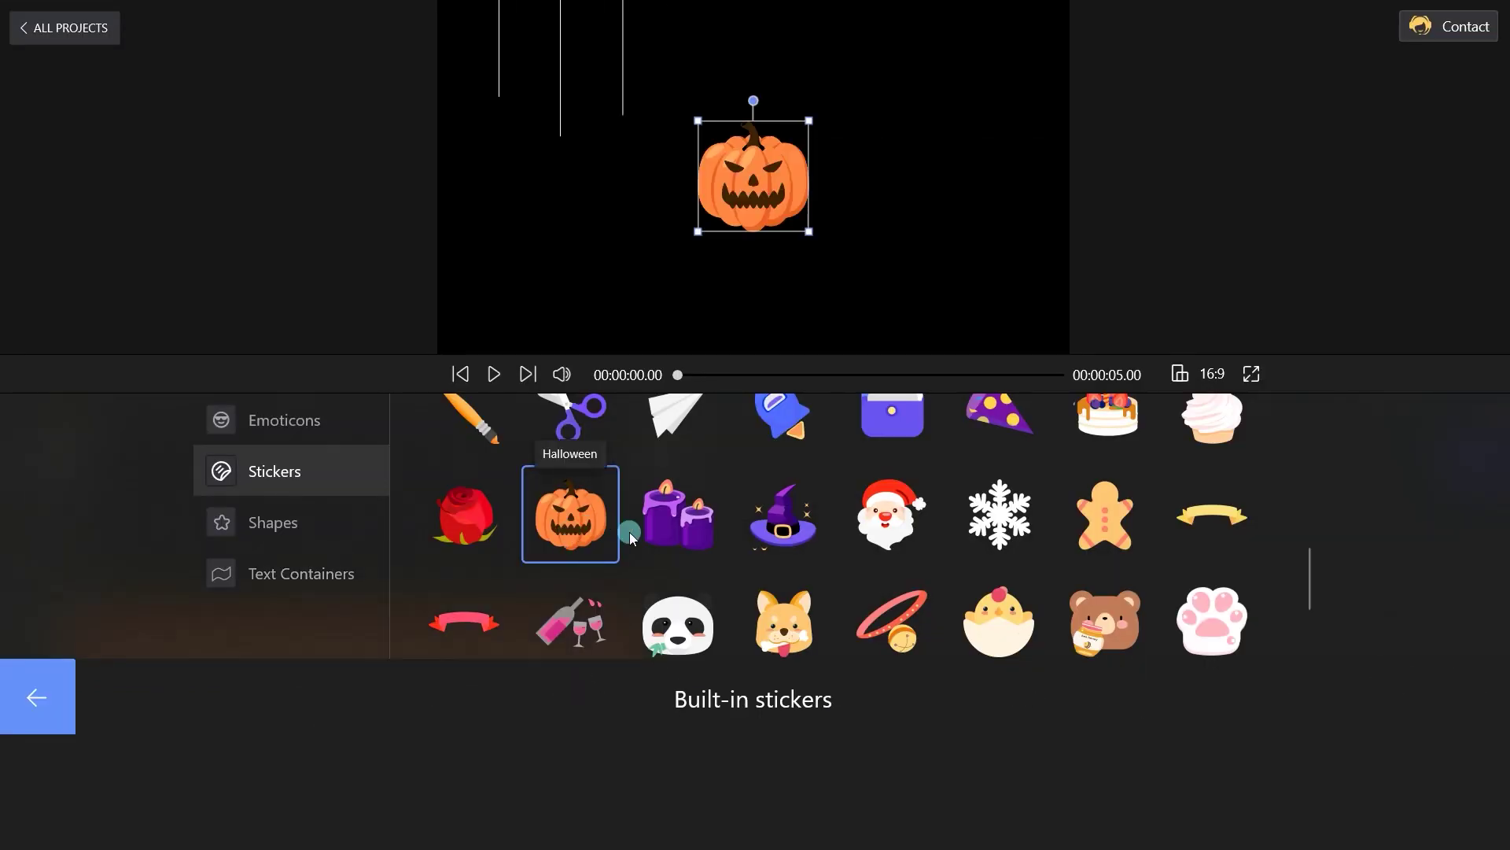
left_click(986, 505)
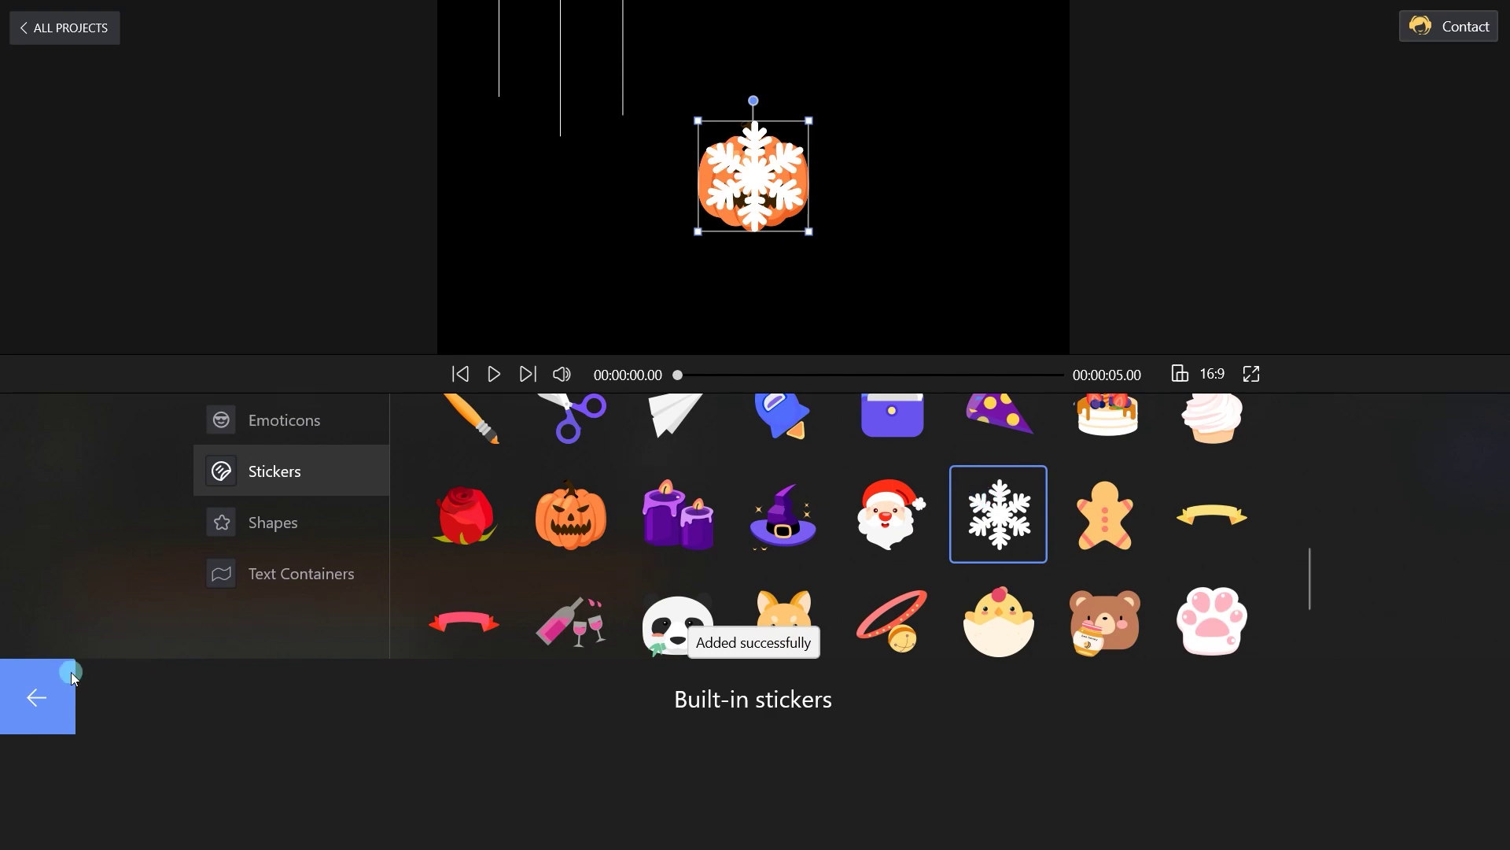
left_click(47, 697)
left_click(310, 658)
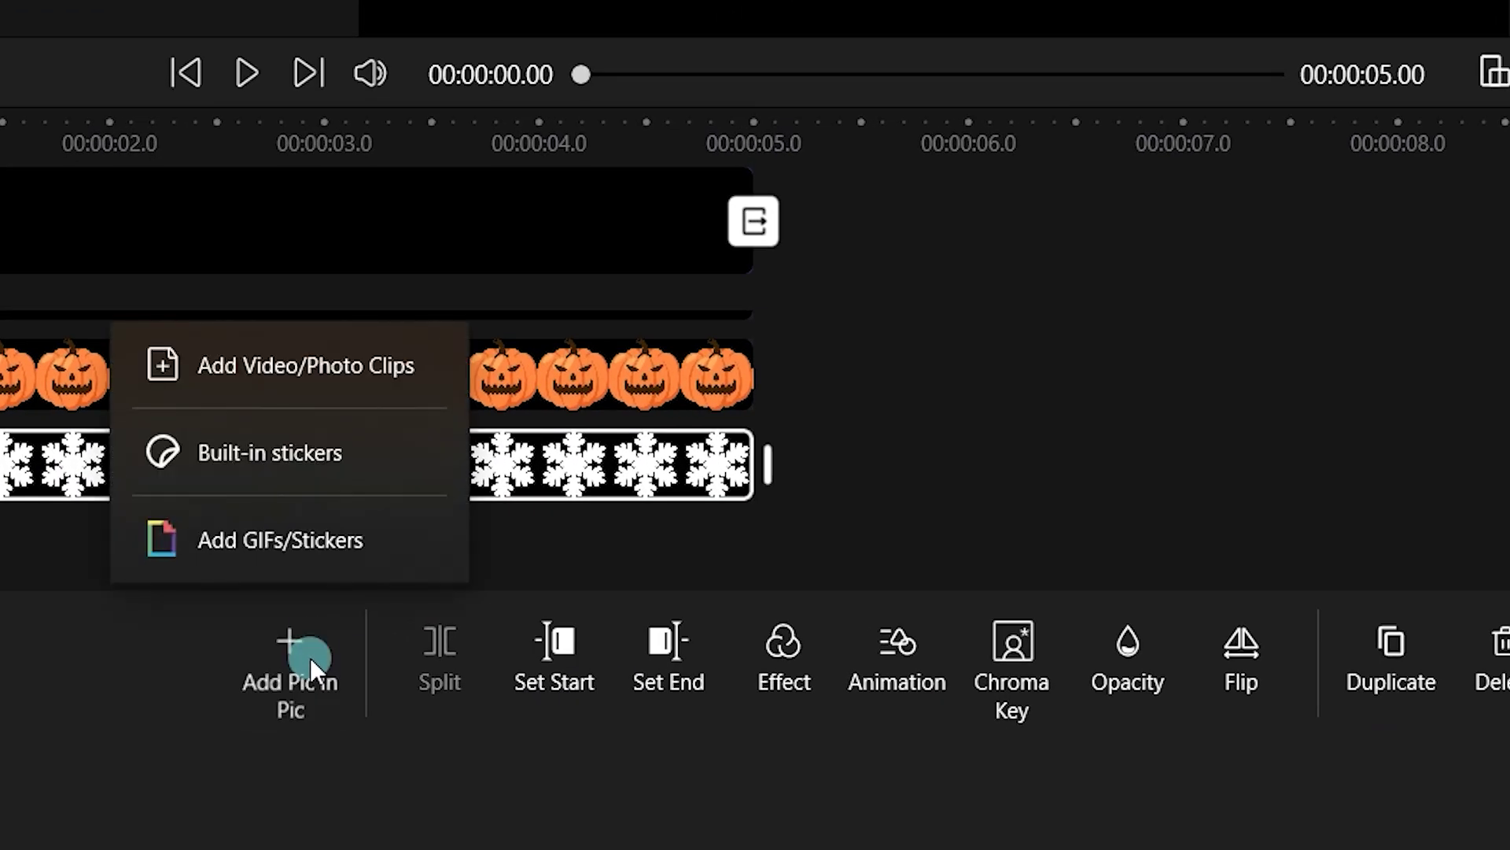
left_click(348, 370)
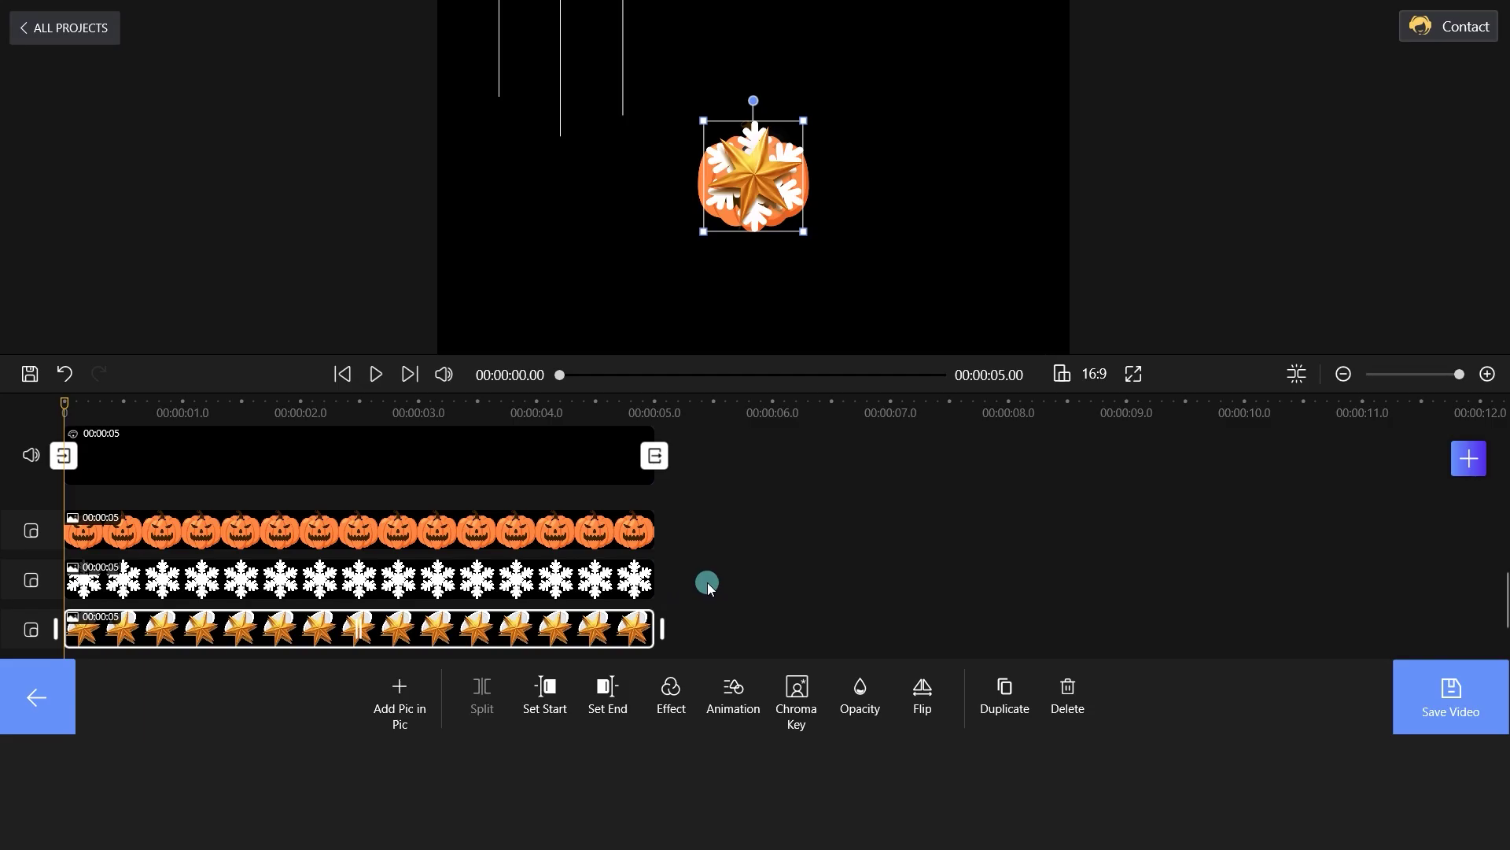
Step: Shrink the star, snowflake and pumpkin (114x114) and hang each from a white line end
left_click_drag(769, 208, 517, 153)
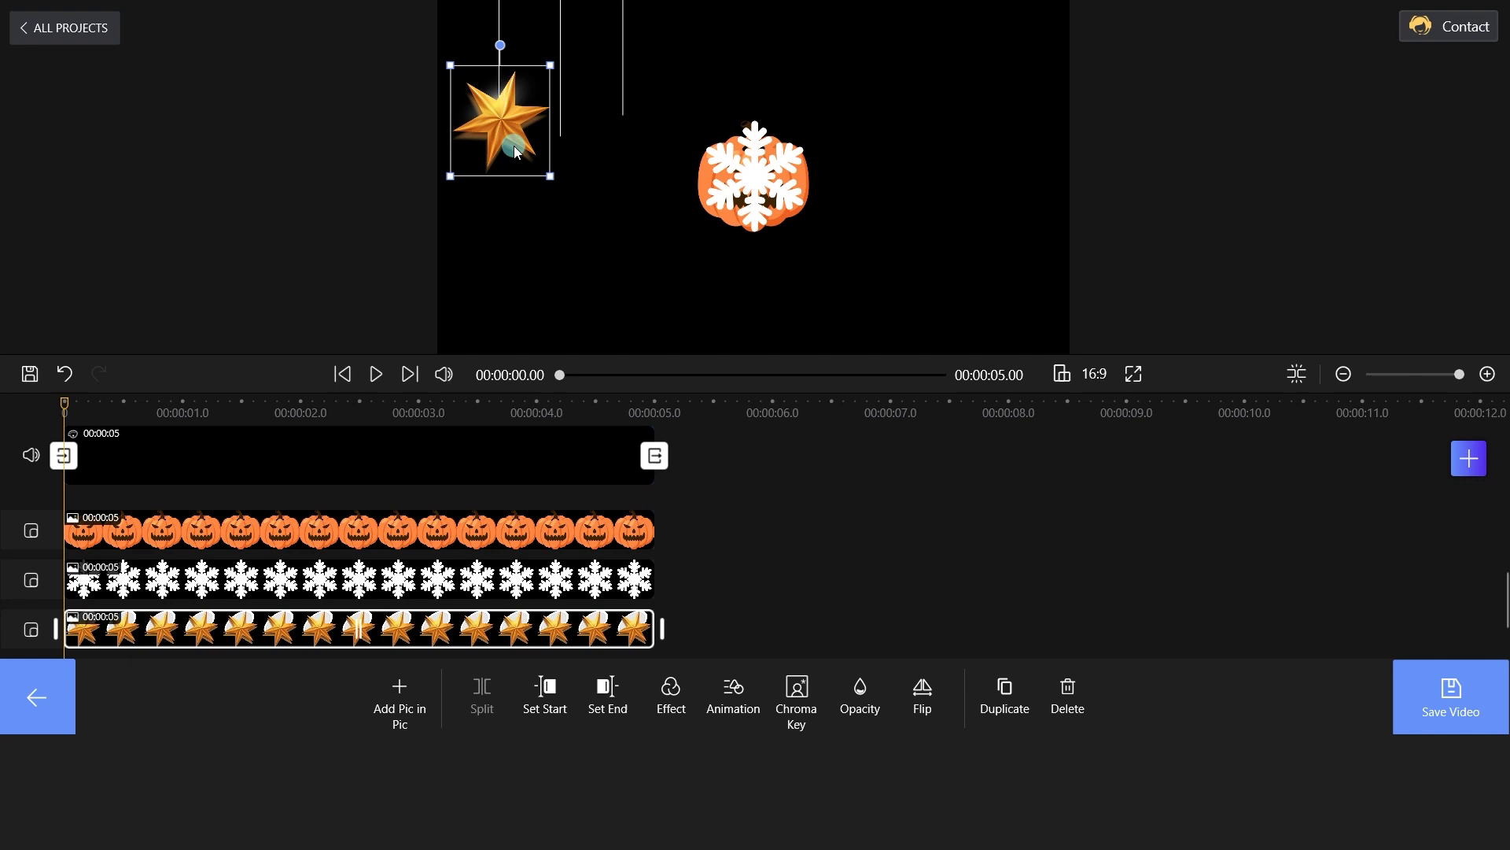
left_click_drag(745, 196, 634, 235)
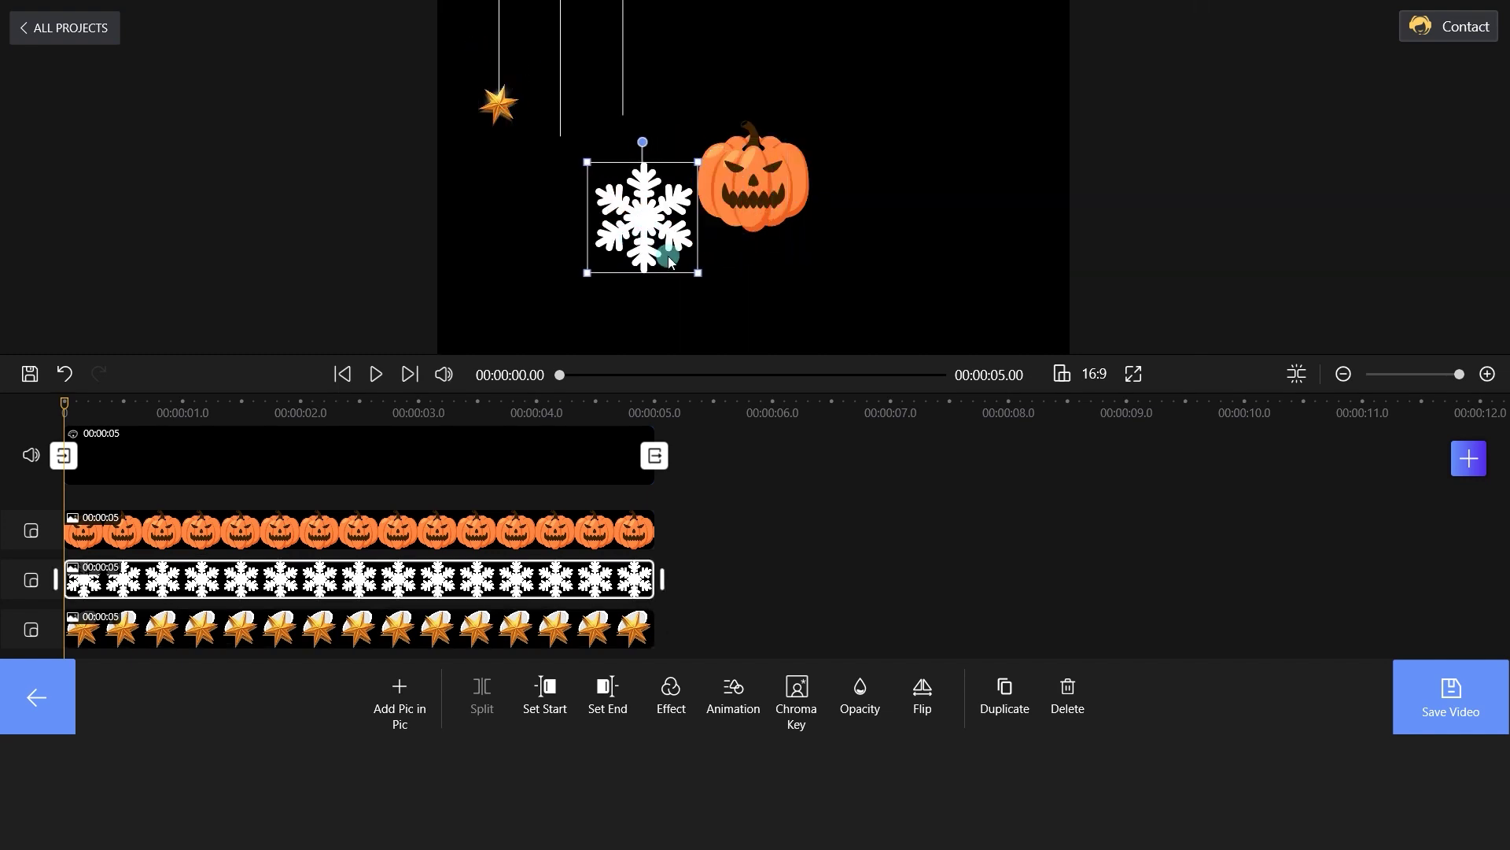
left_click_drag(697, 276, 624, 191)
left_click(754, 177)
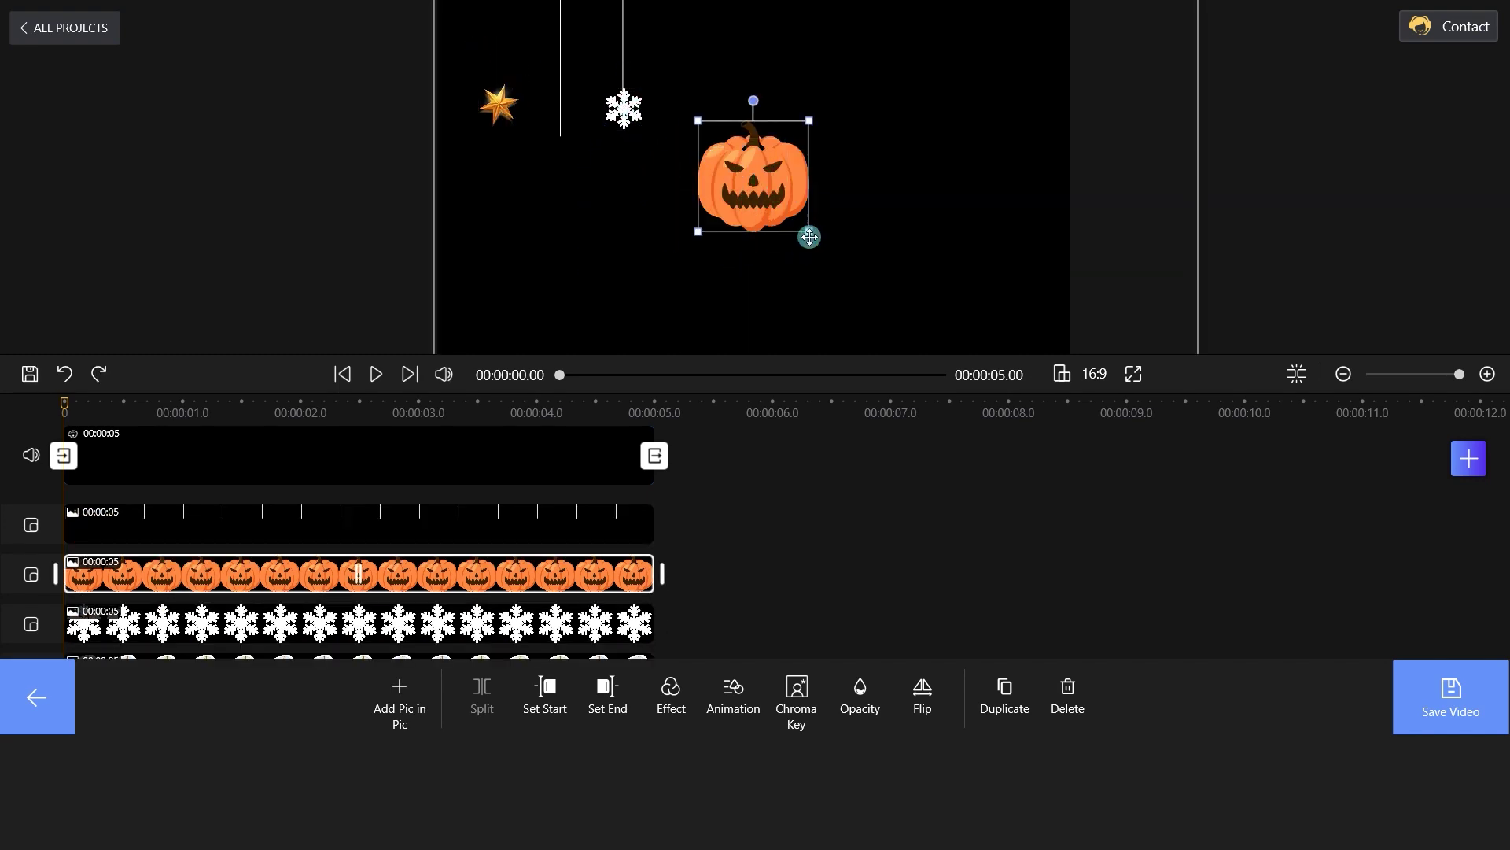
left_click_drag(810, 236, 582, 172)
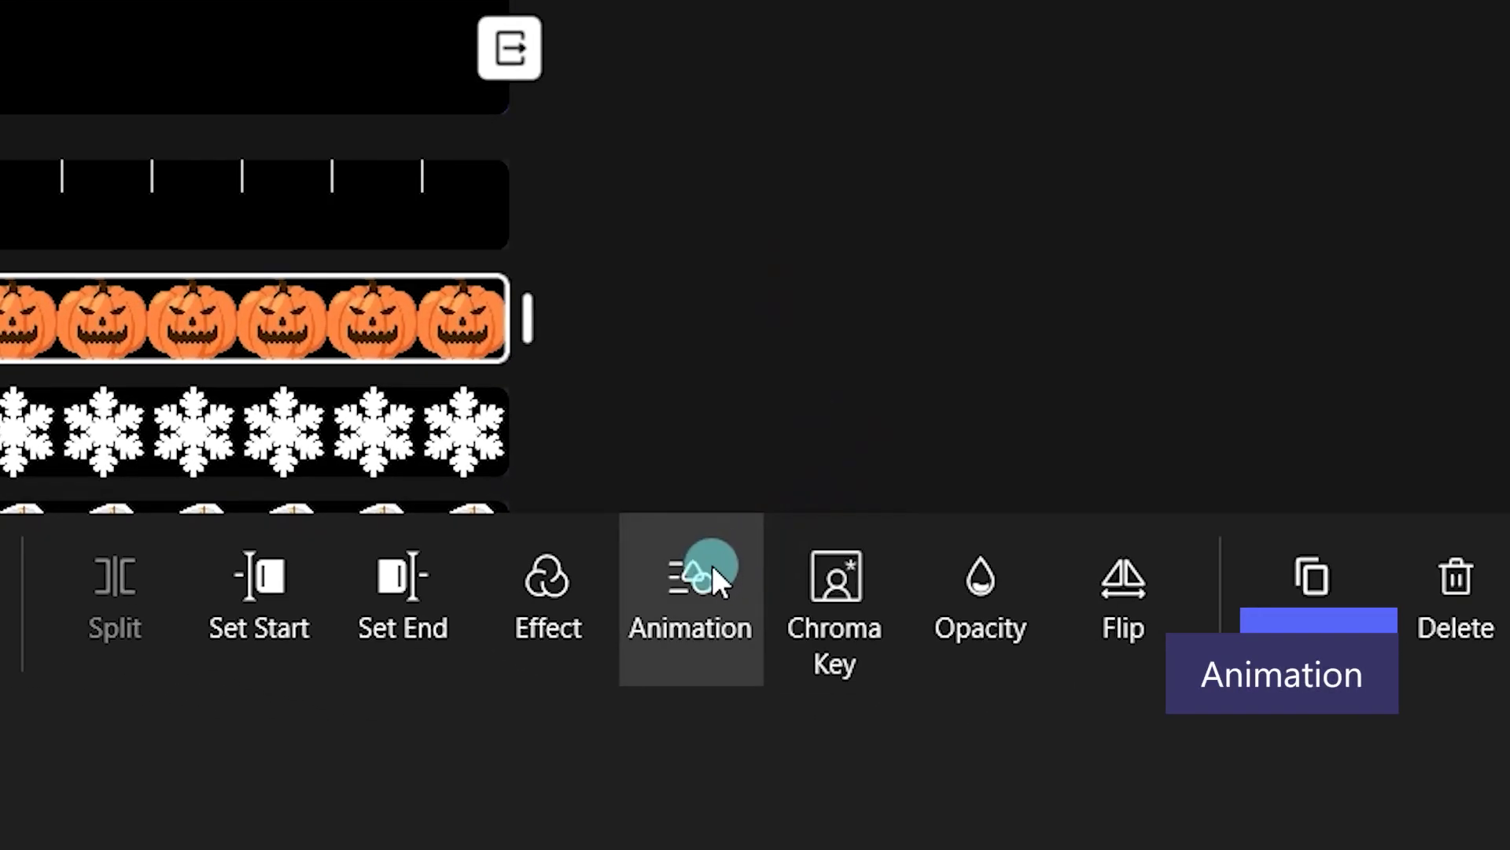
Step: Apply emphasis animations: 3D Flip Counterclockwise to pumpkin, 3D Flip to star, Counterclockwise Spin to snowflake
left_click(741, 687)
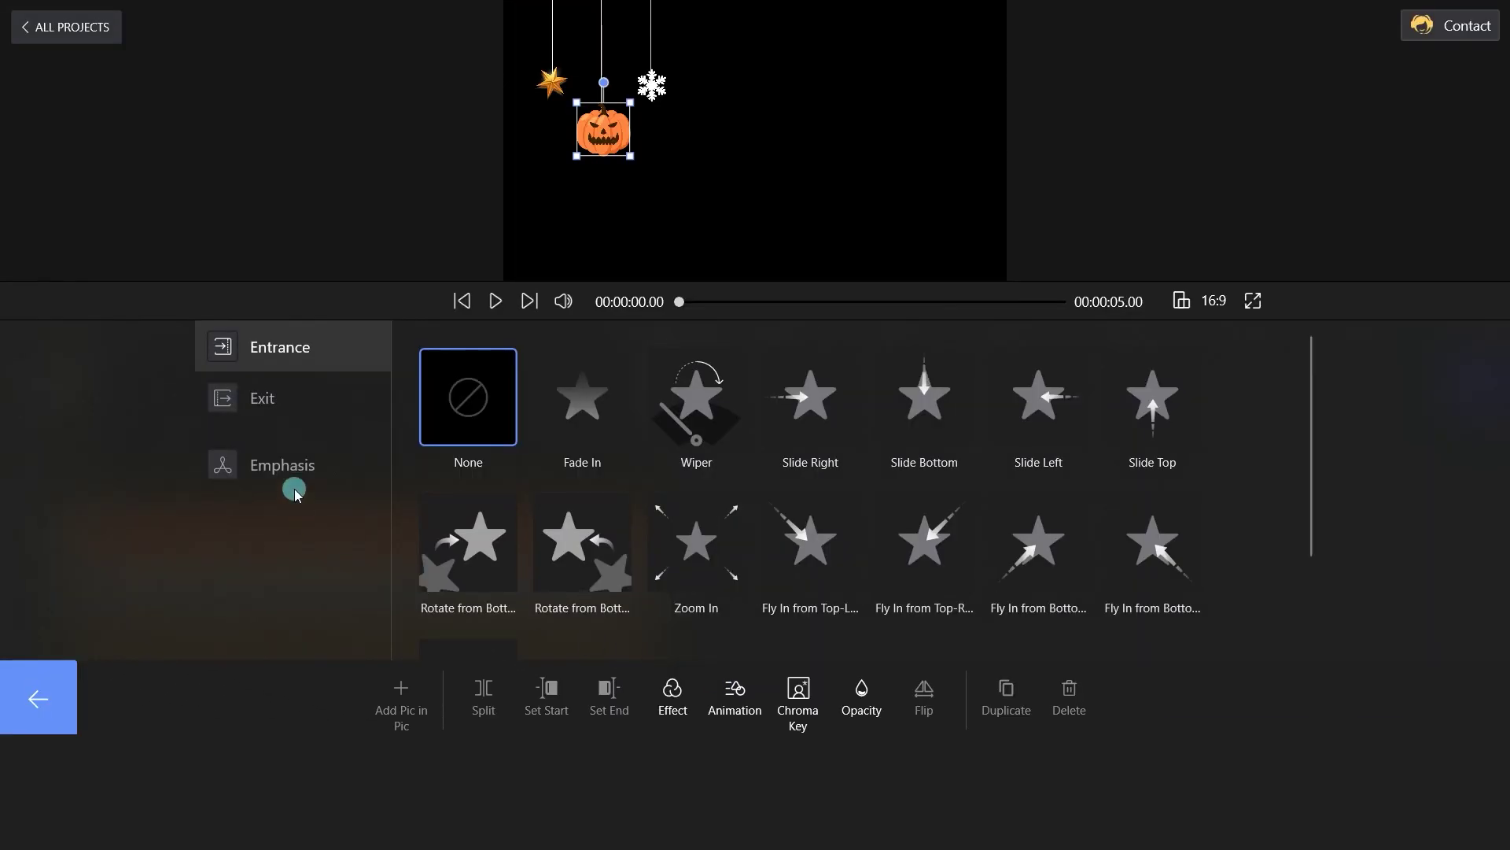
left_click(288, 475)
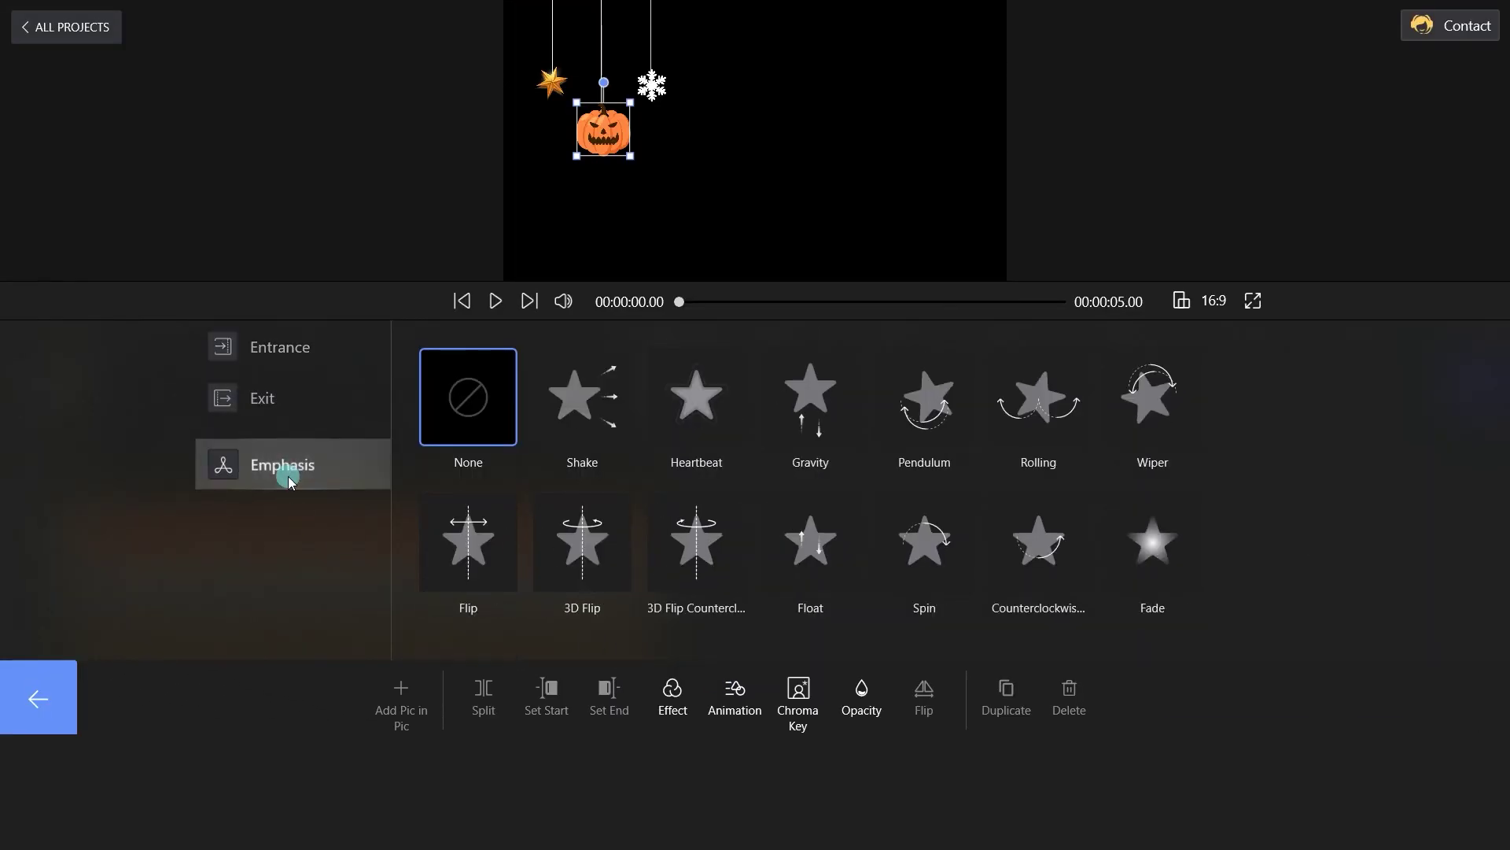
left_click(680, 555)
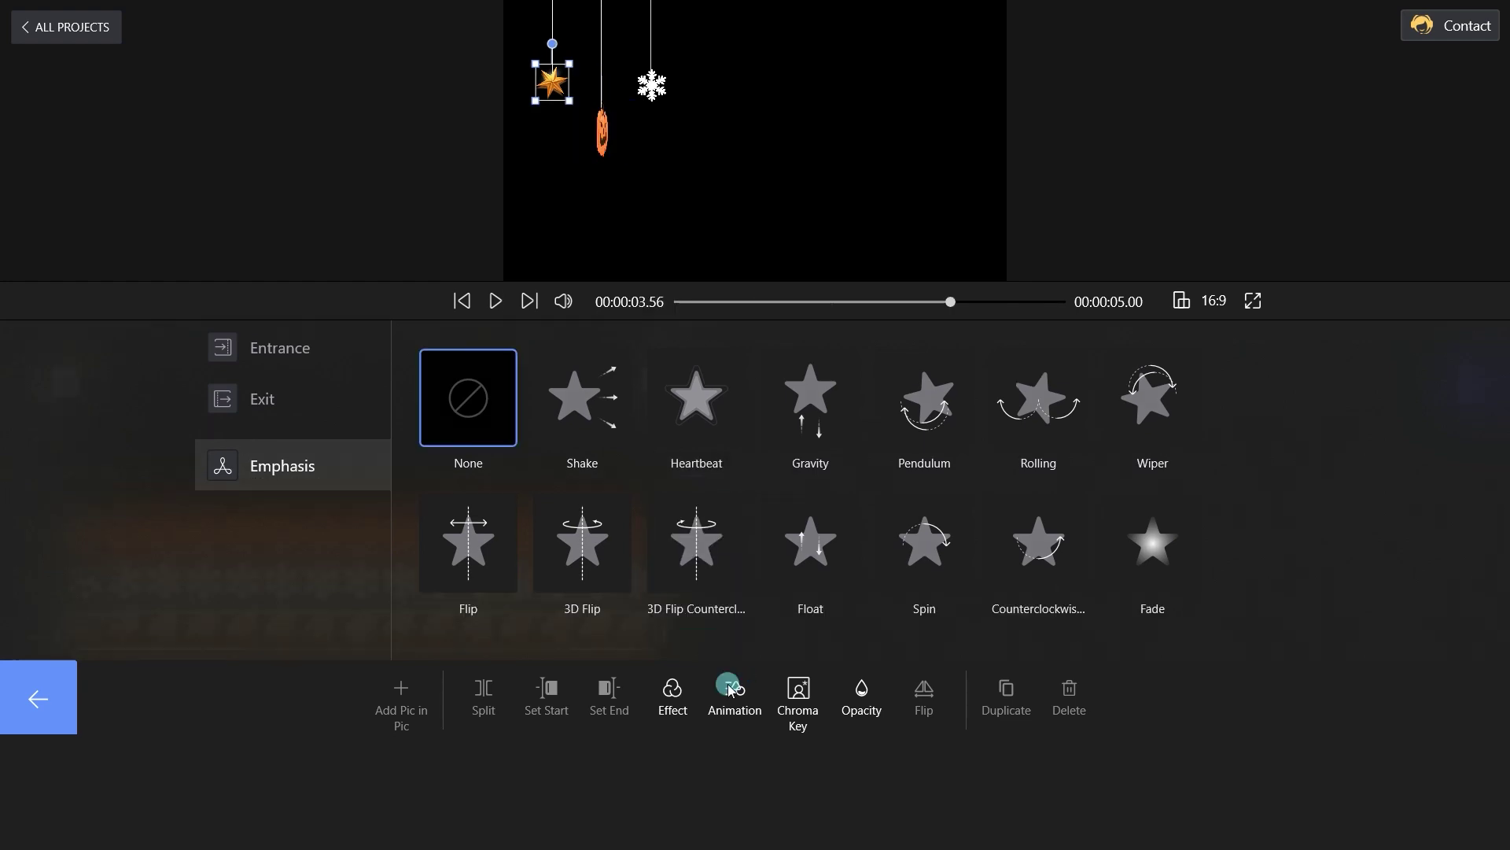
left_click(594, 609)
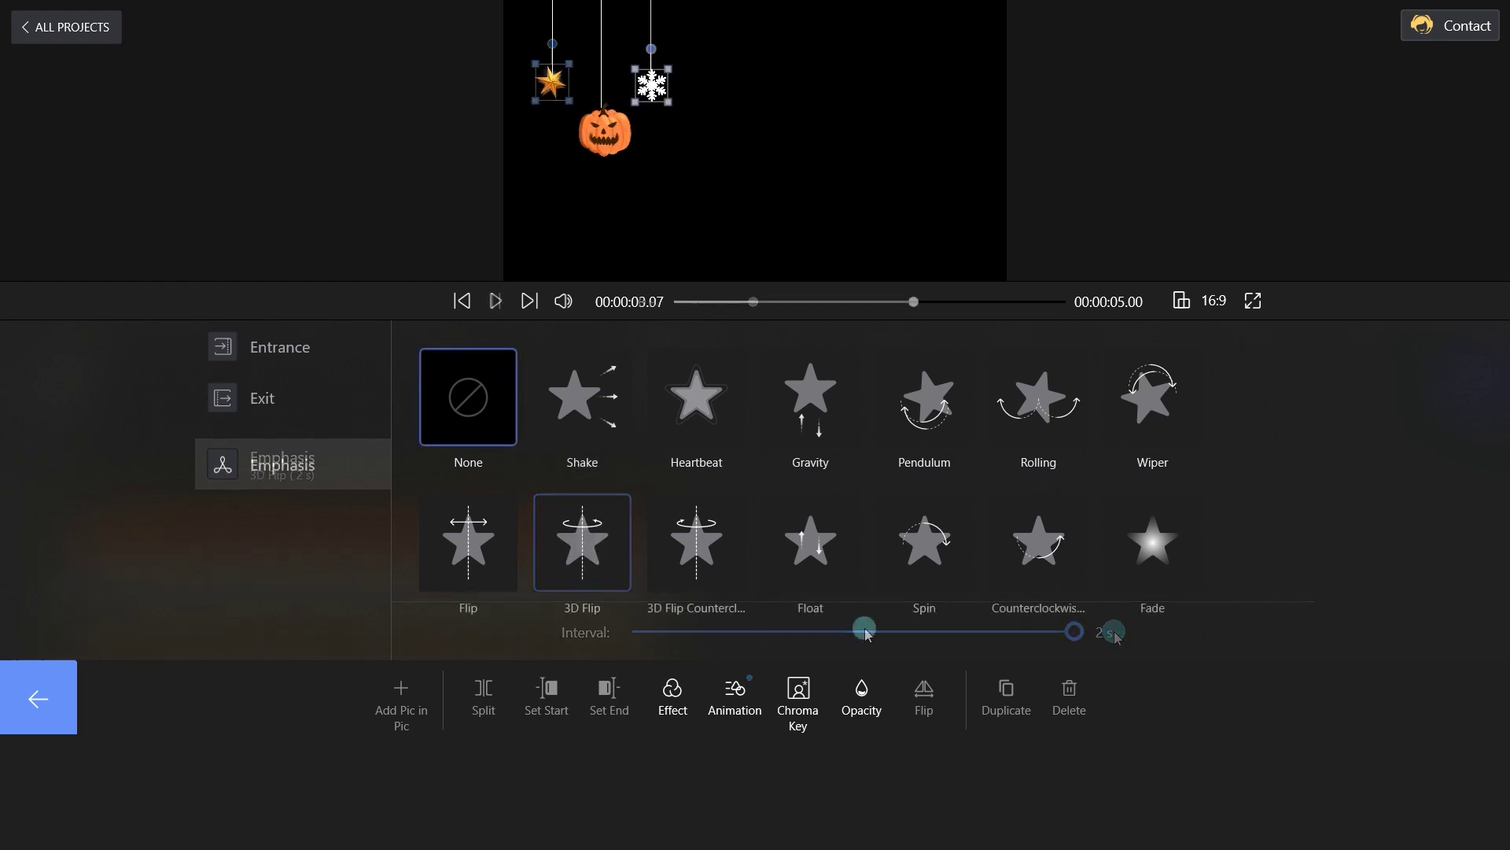
left_click(1015, 621)
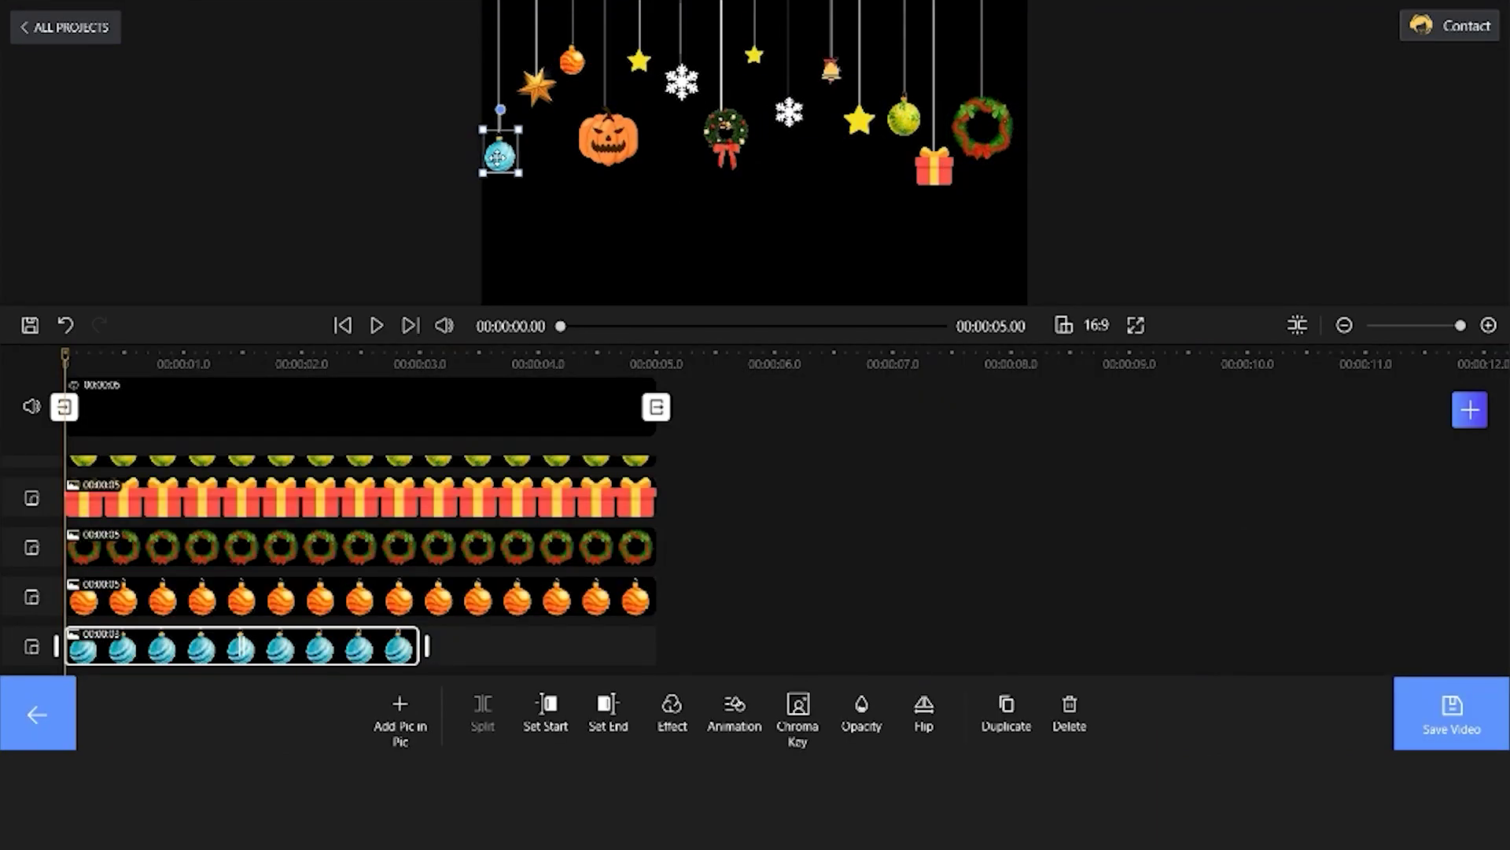
Step: Preview the ornaments and add pine-leaf stickers as a garland across the top
left_click(377, 326)
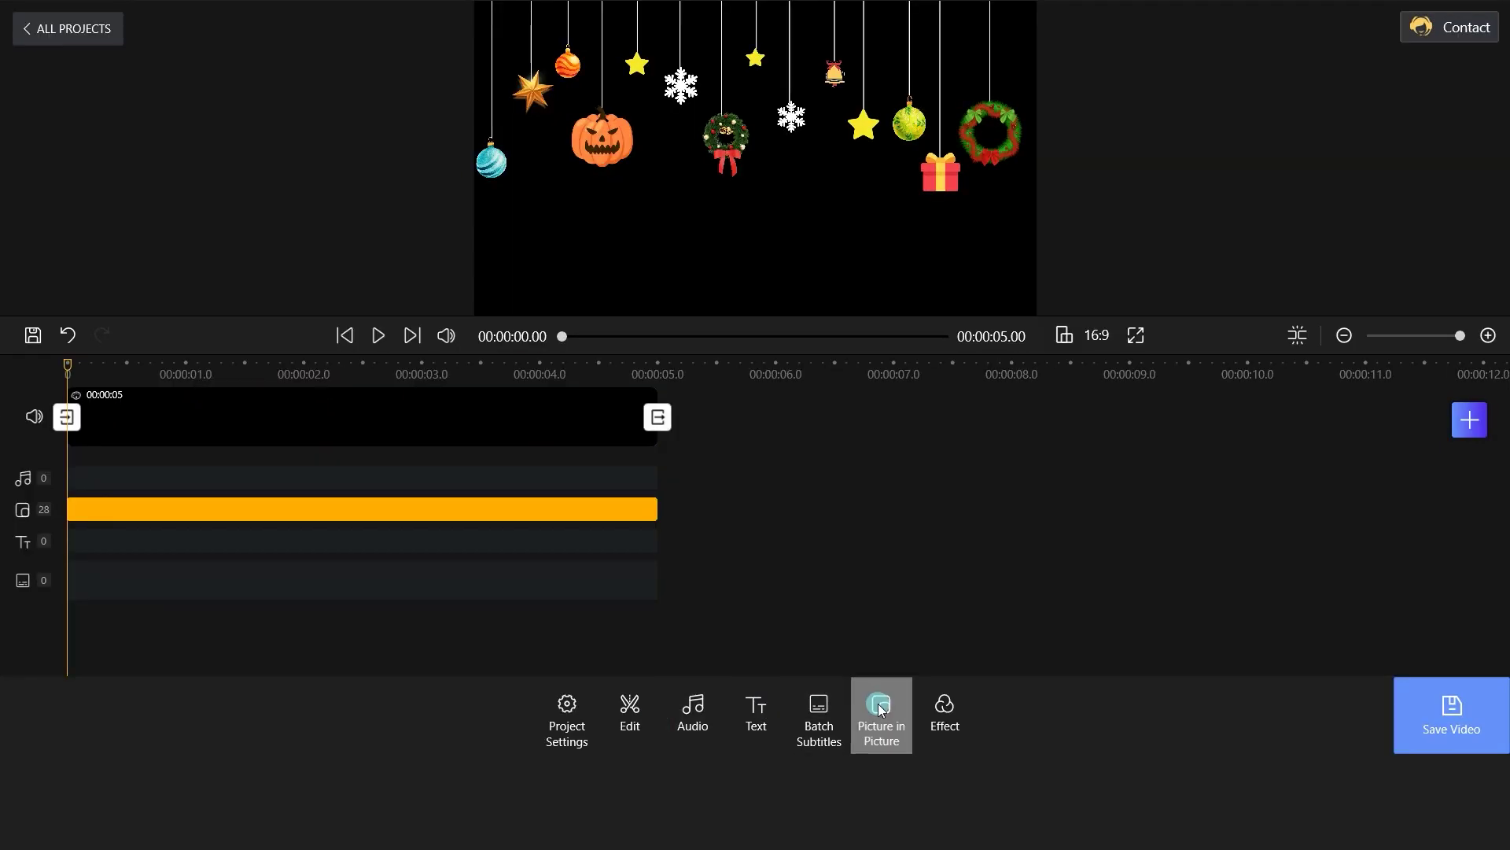
left_click(881, 705)
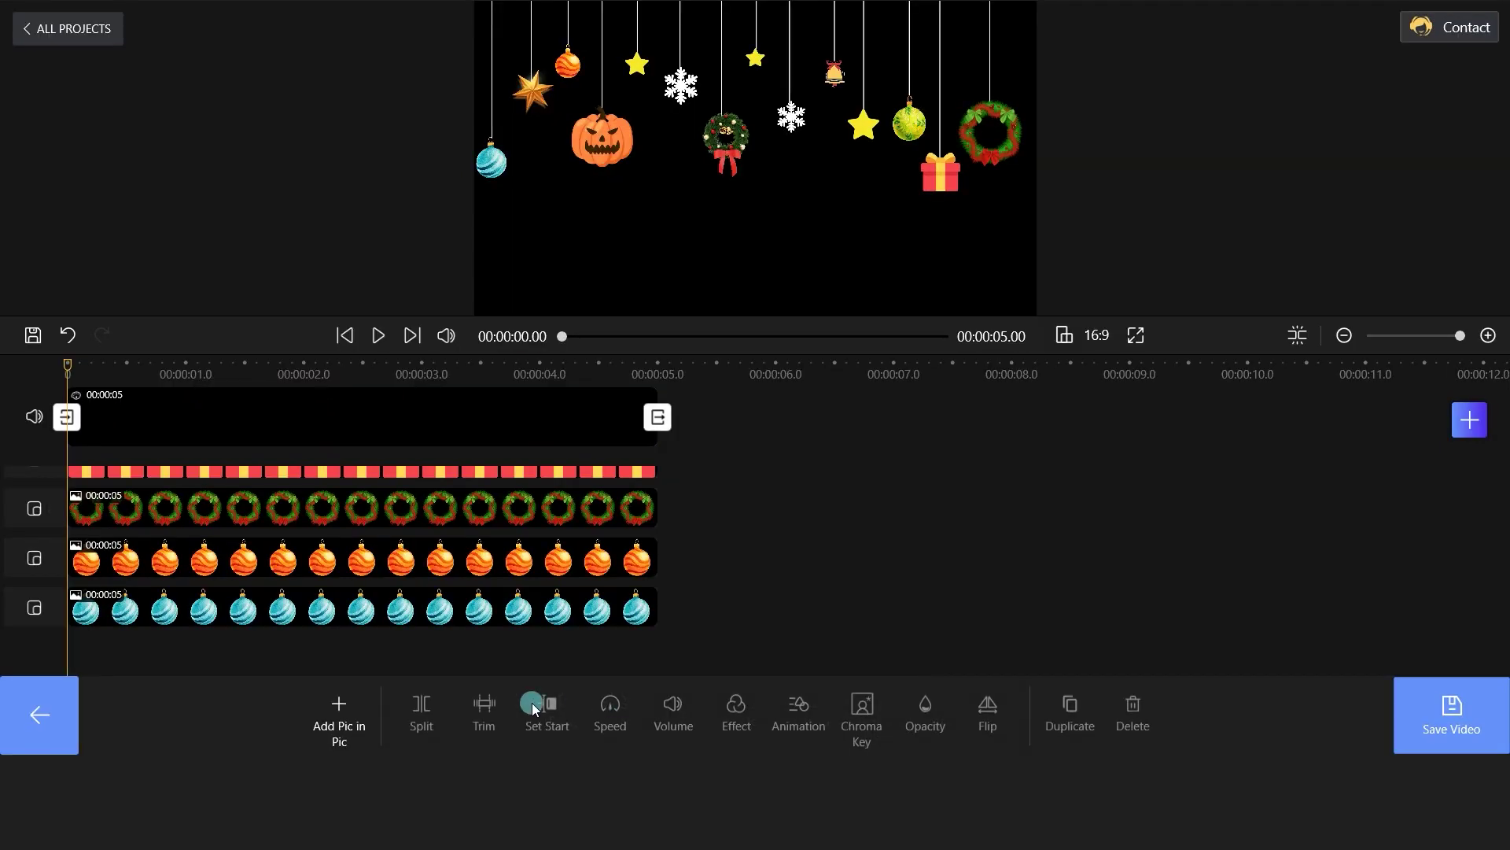
left_click(350, 720)
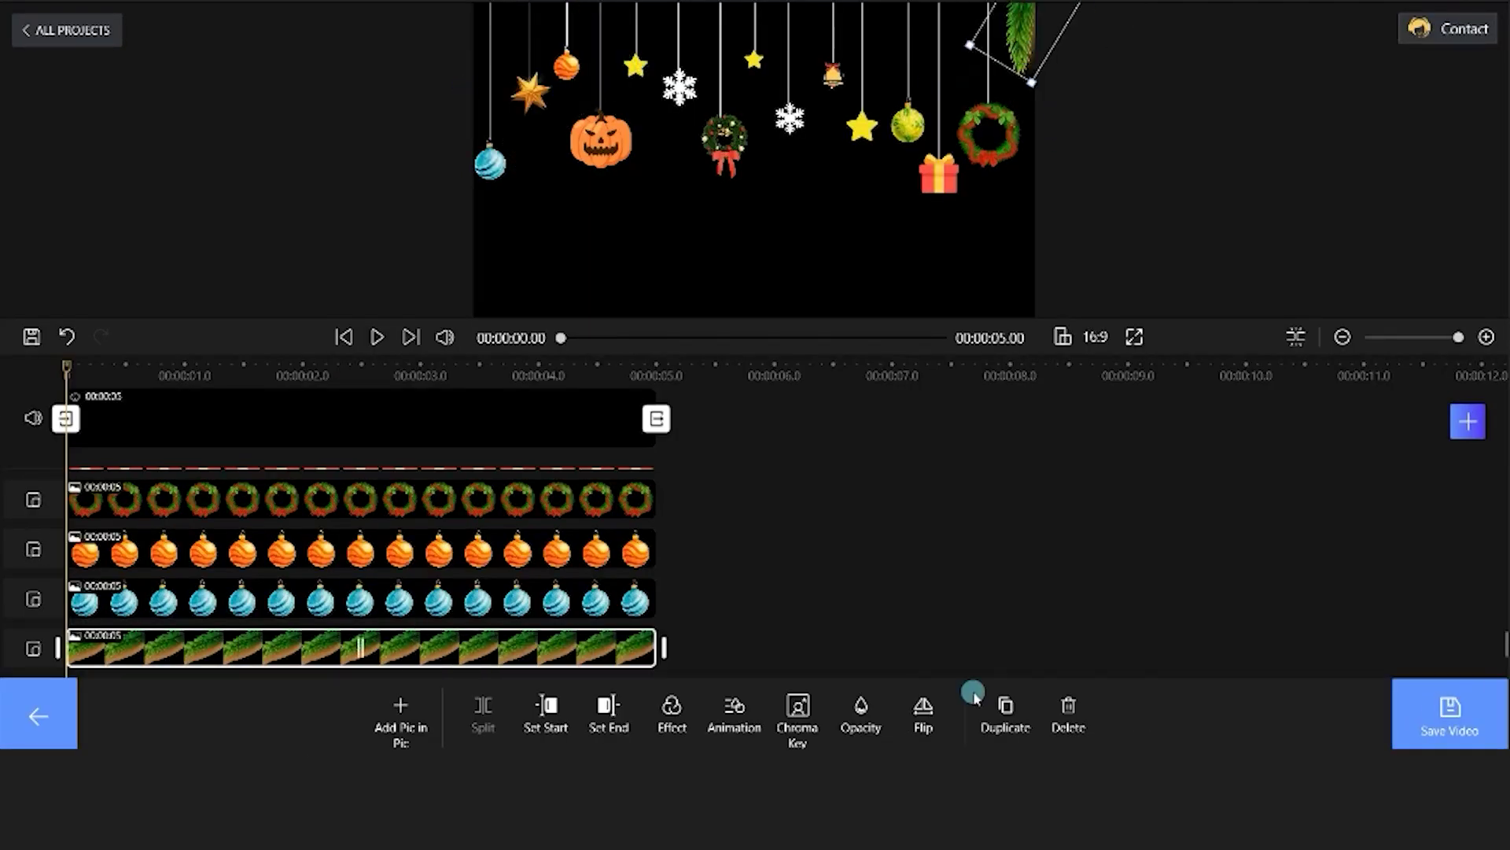
left_click(992, 708)
left_click(993, 708)
left_click(944, 45)
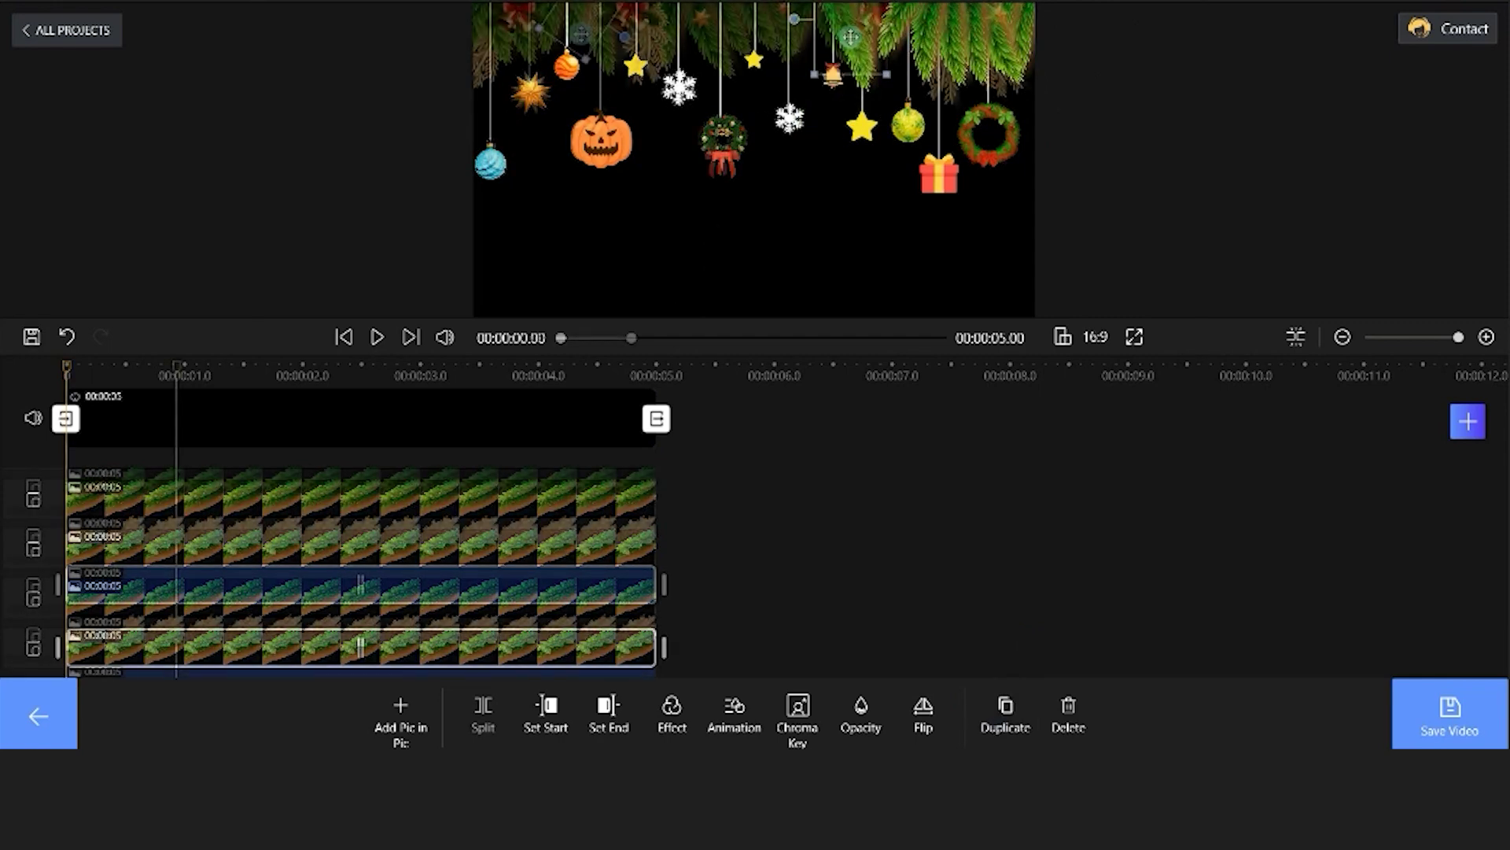
left_click(465, 553)
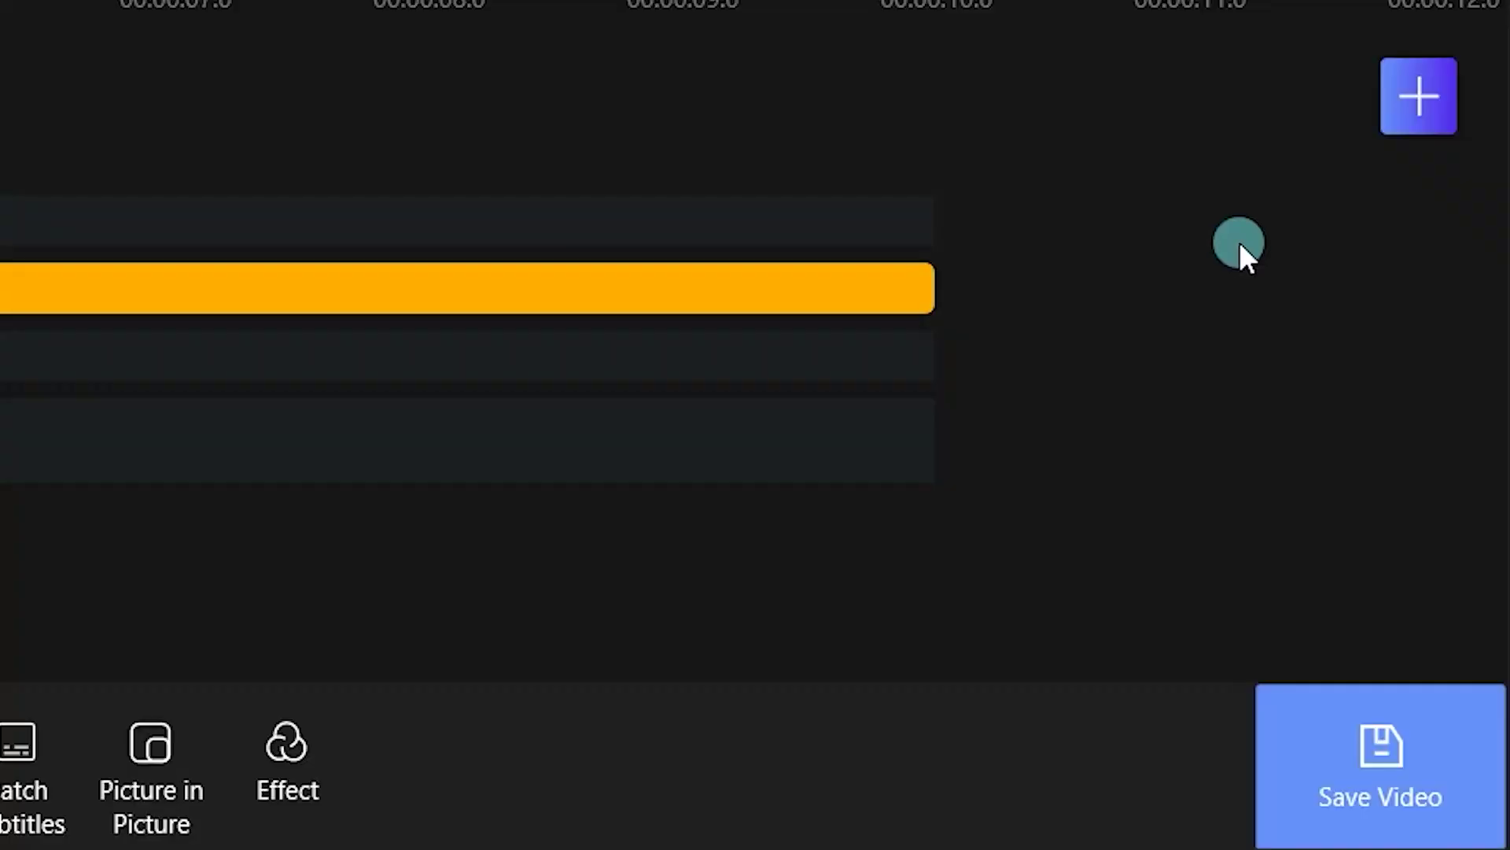
Step: Set the video export to 1080P (1920x1080) with the watermark turned off
left_click(1391, 740)
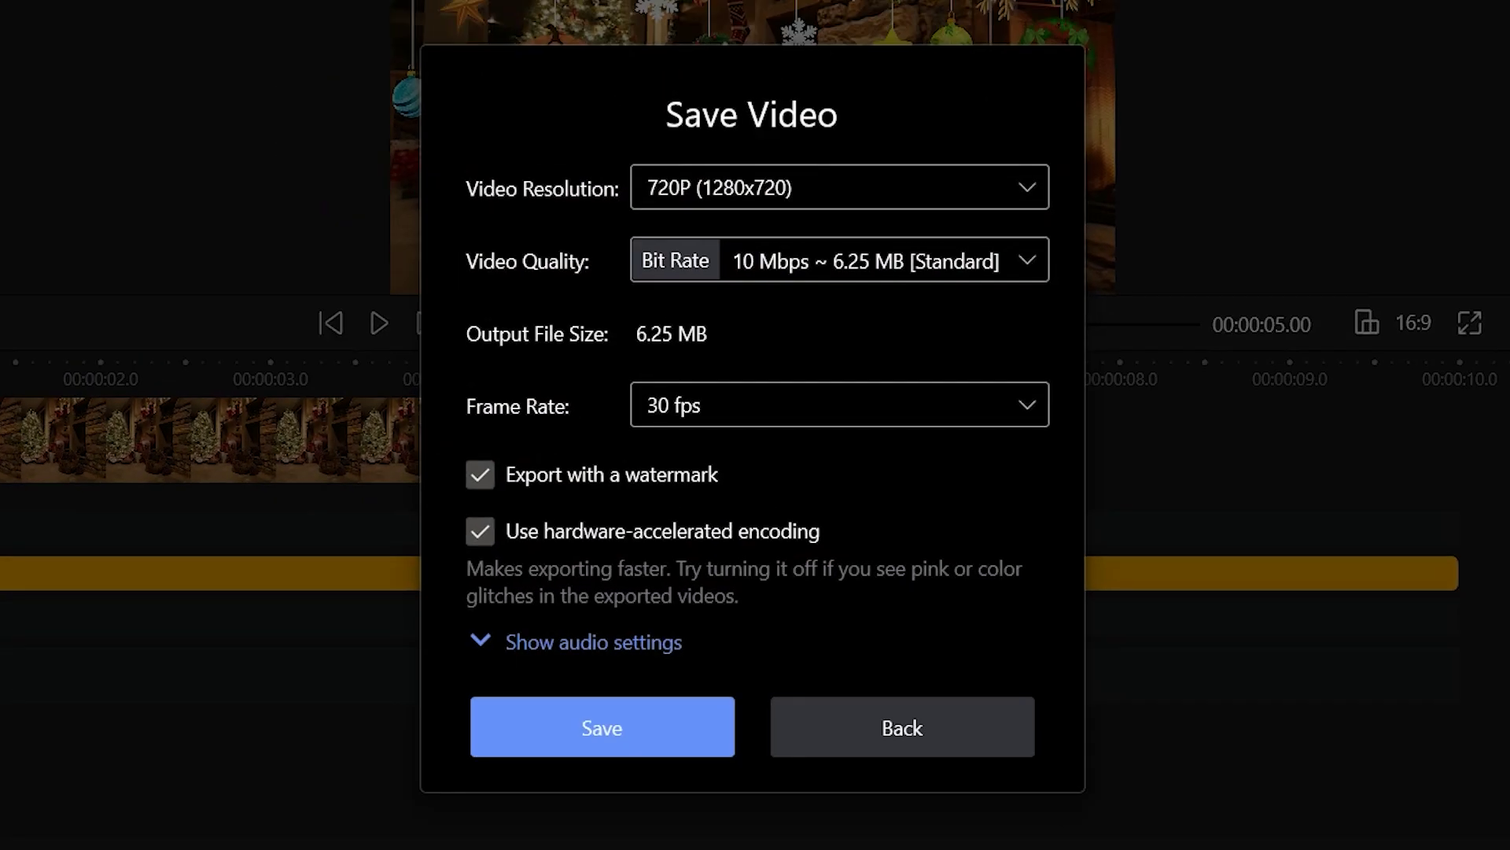
left_click(890, 191)
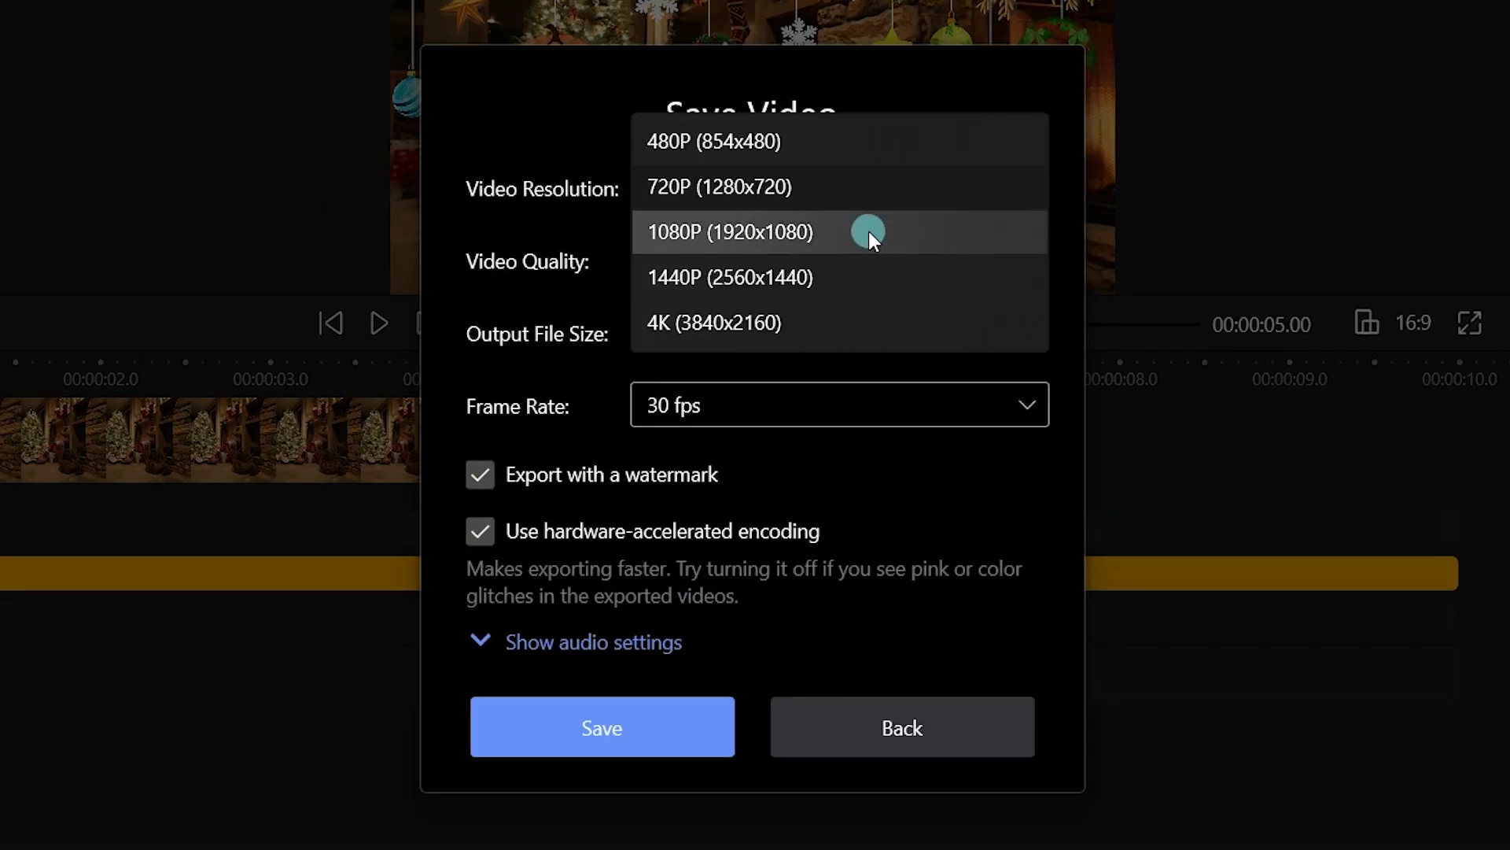
left_click(869, 232)
left_click(492, 475)
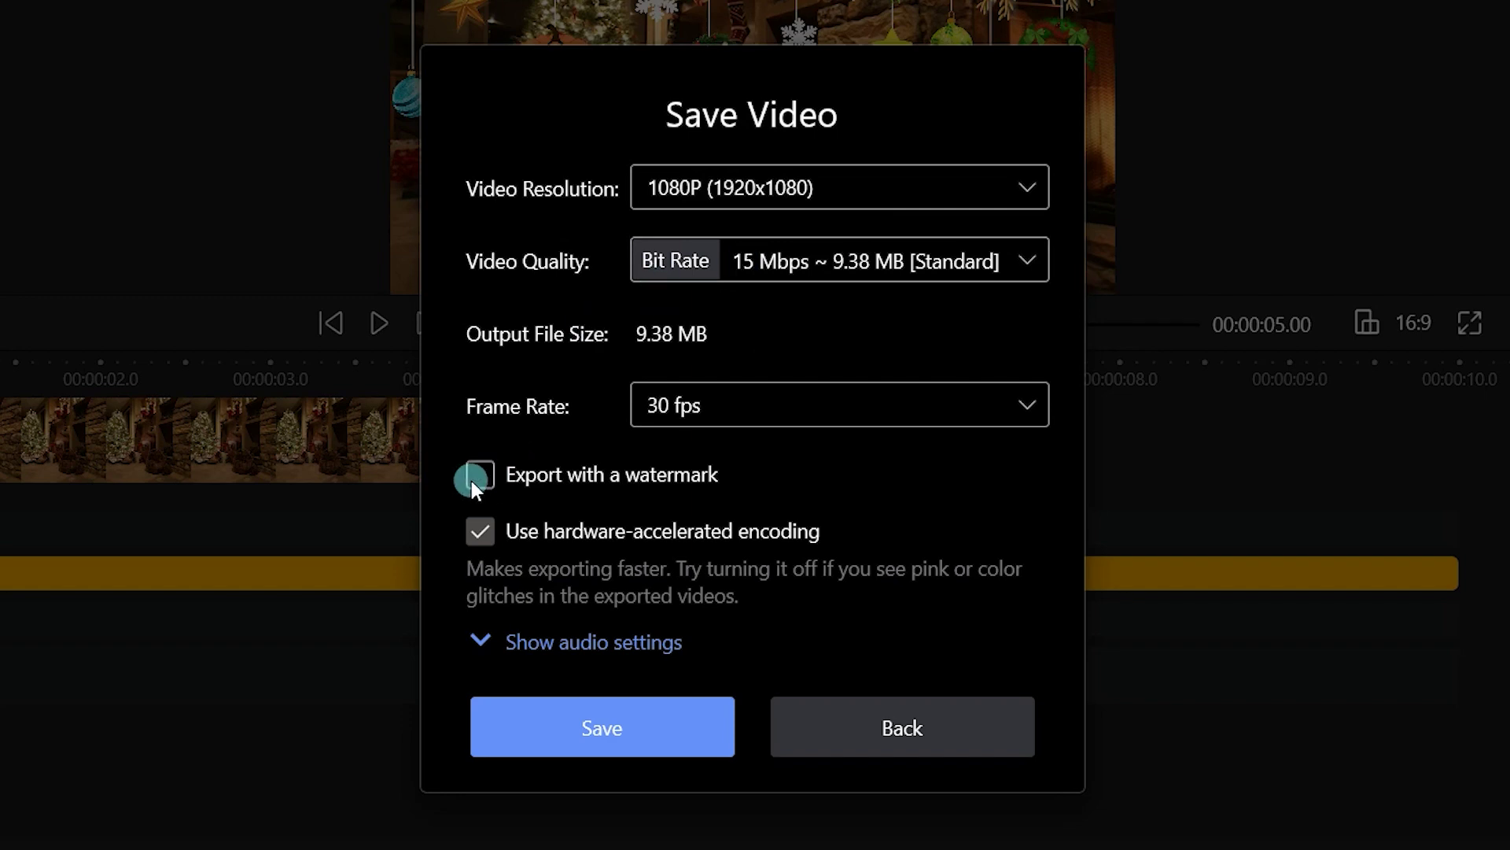
Step: Start the 1080P watermark-free export and let it render
left_click(571, 725)
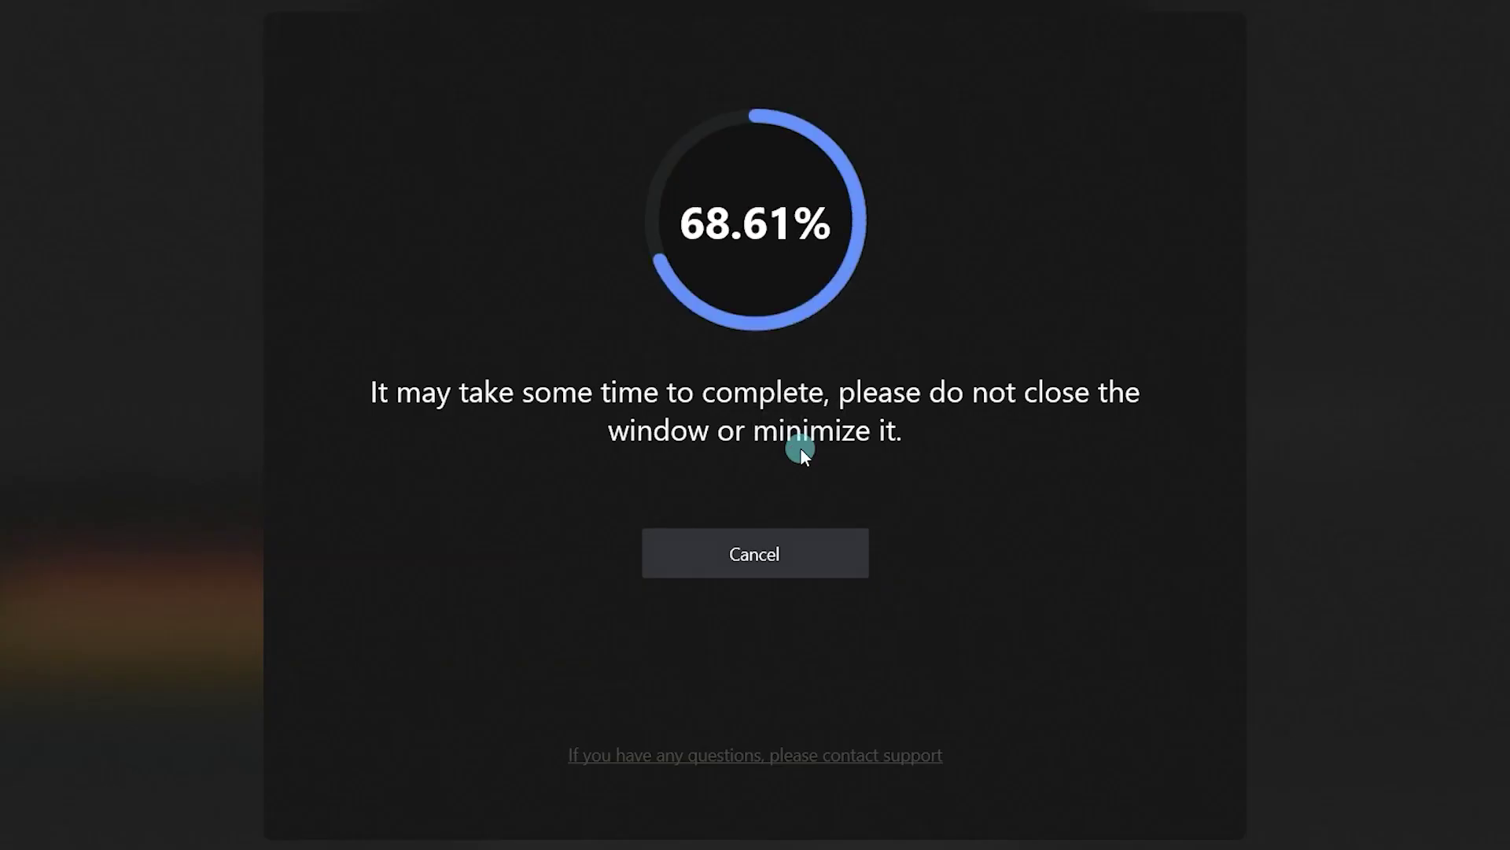